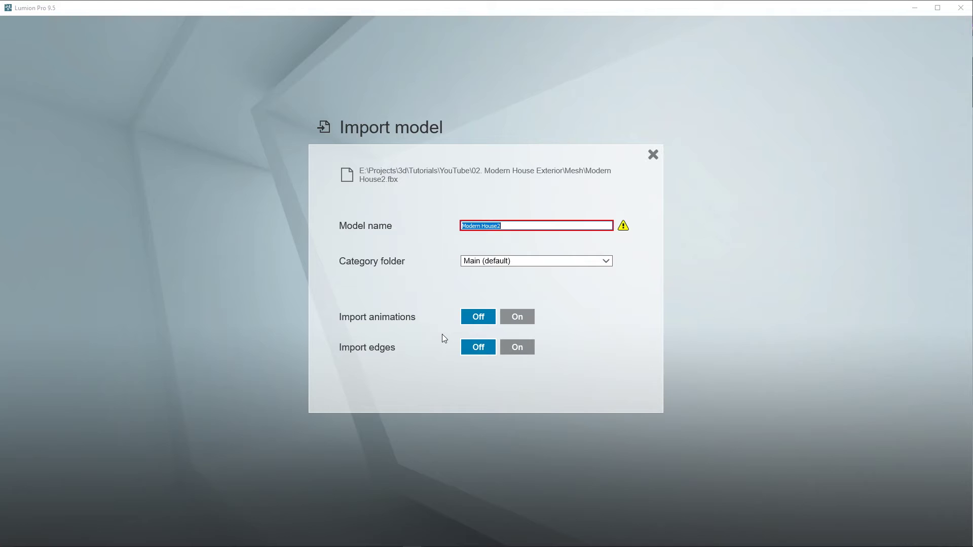
# - Import the Modern House2 model and place it in the scene
pyautogui.click(633, 385)
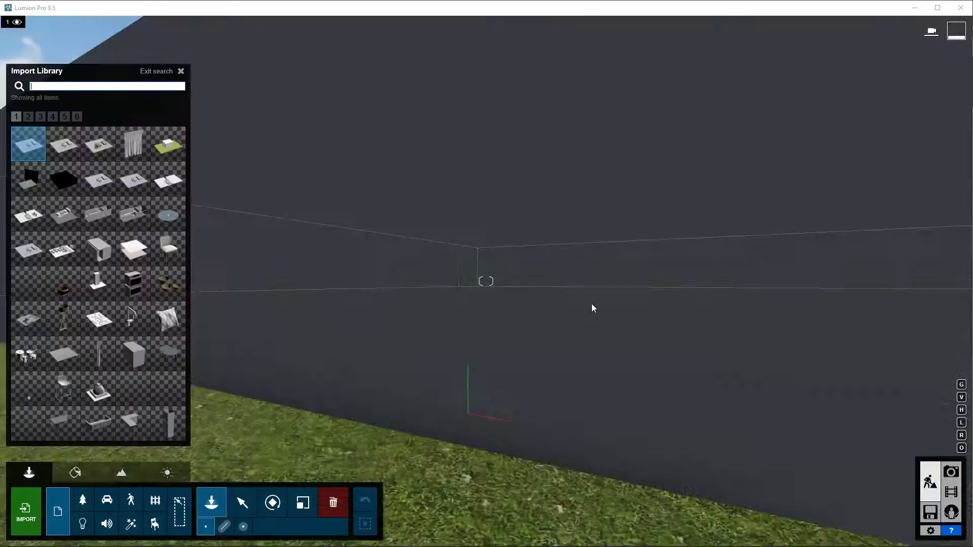
pyautogui.click(591, 304)
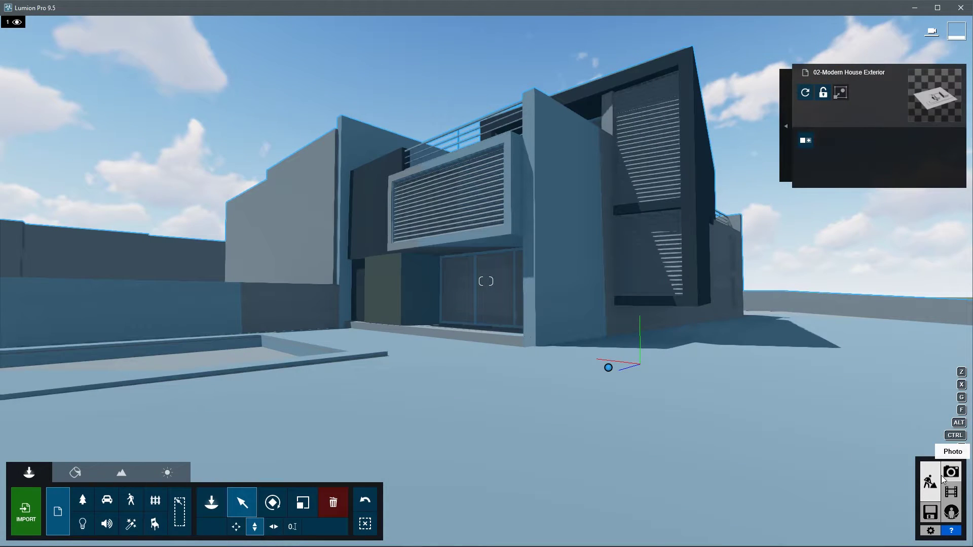
# - Switch to Photo mode and apply the Realistic style
pyautogui.click(943, 477)
pyautogui.click(128, 66)
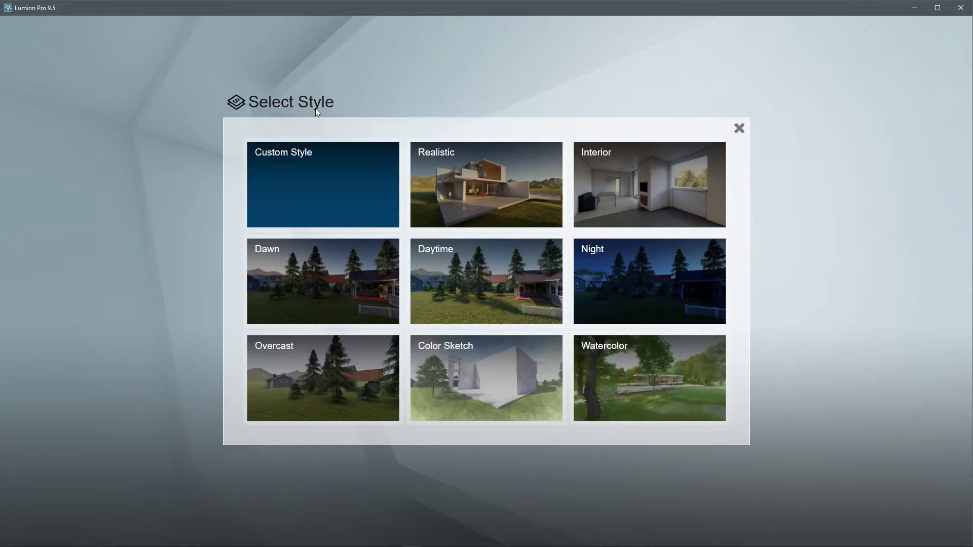
pyautogui.click(456, 154)
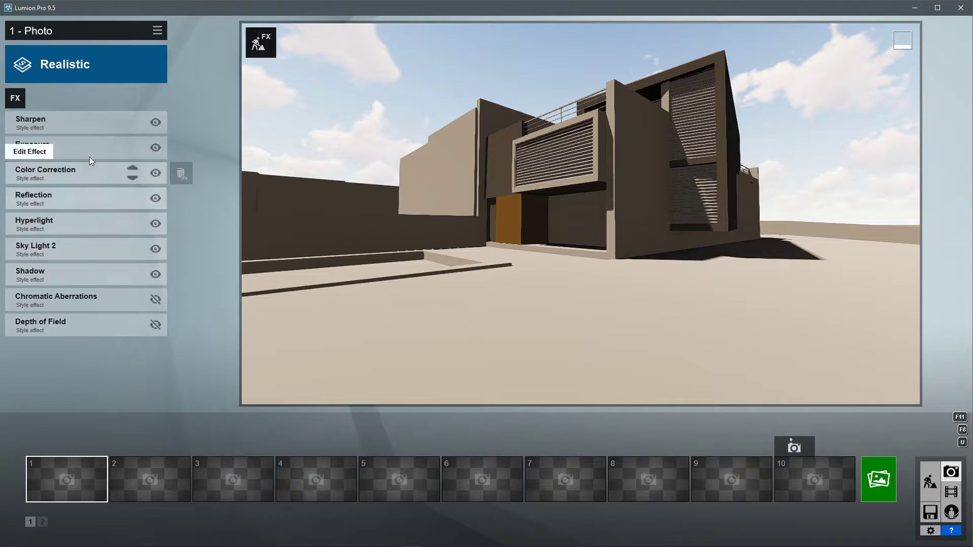
# - Add 2-Point Perspective, set a 20mm focal length, and tilt the camera up at the house
pyautogui.click(17, 97)
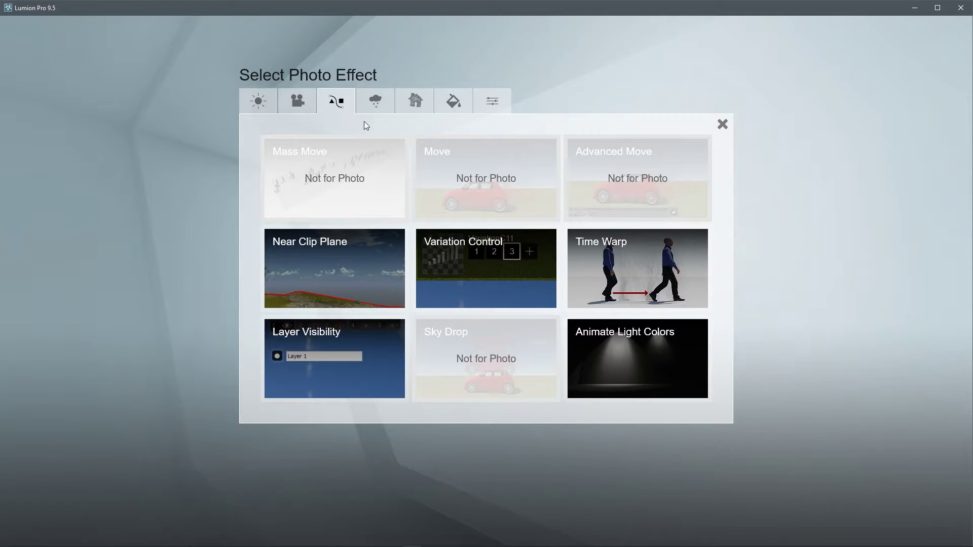
pyautogui.click(298, 109)
pyautogui.click(626, 173)
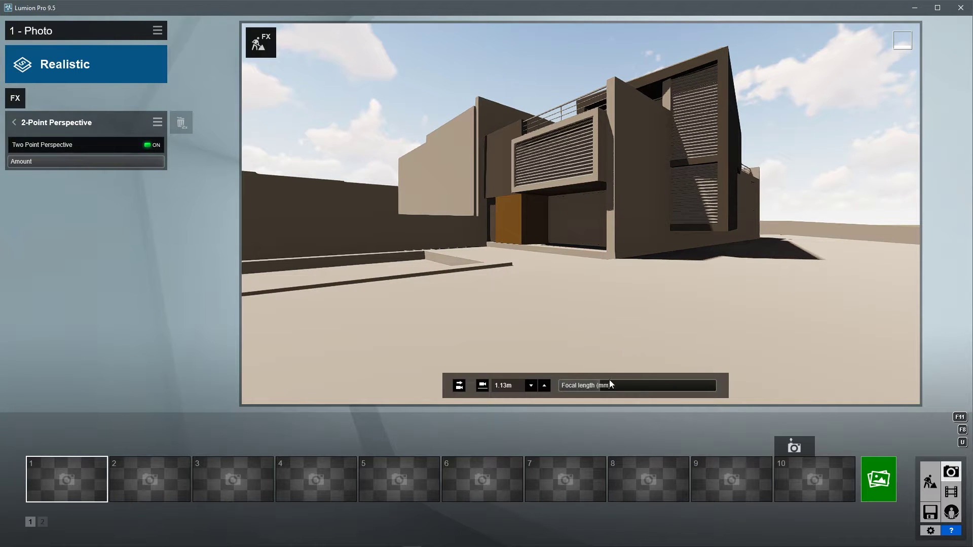
pyautogui.moveTo(610, 385); pyautogui.dragTo(610, 386)
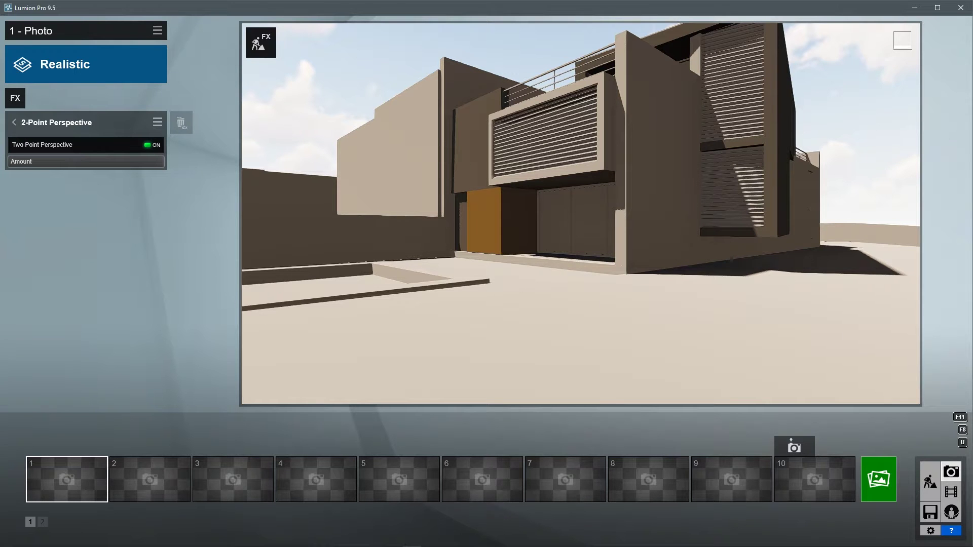
pyautogui.moveTo(706, 226); pyautogui.dragTo(695, 190, button='right')
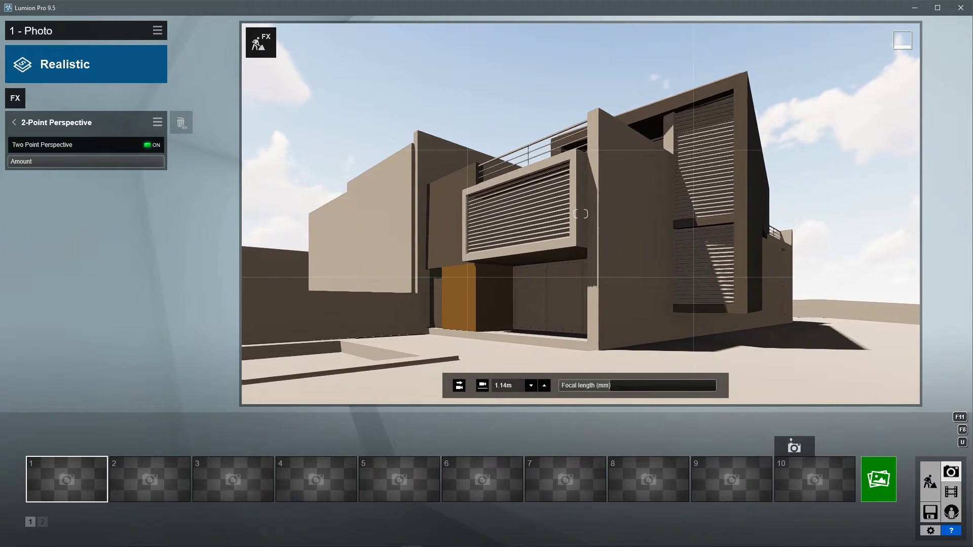
pyautogui.scroll(5, 580, 213)
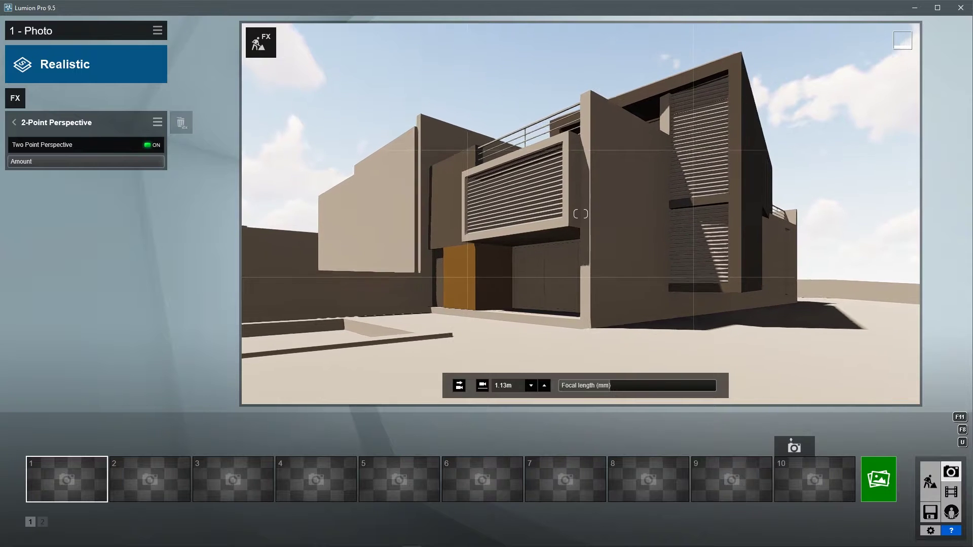
pyautogui.scroll(3, 581, 214)
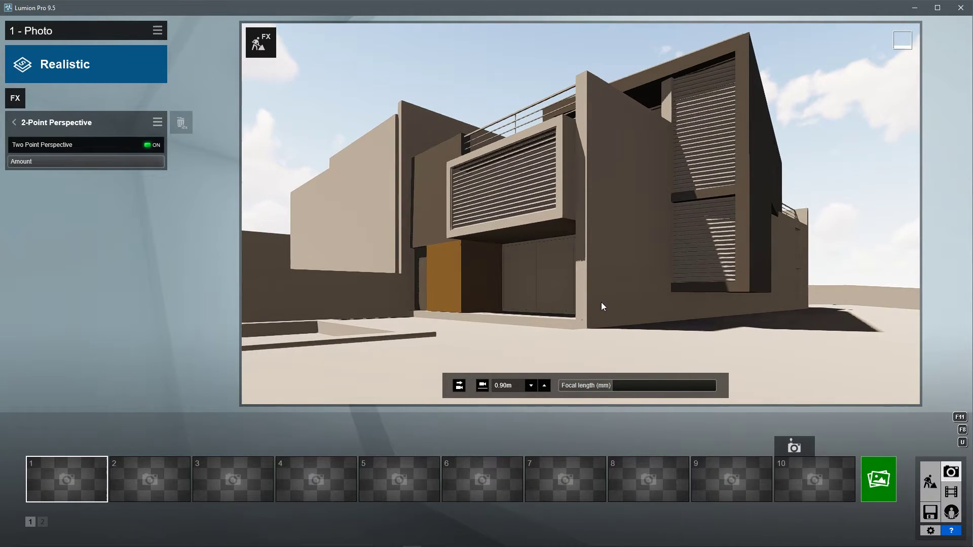
pyautogui.scroll(3, 580, 214)
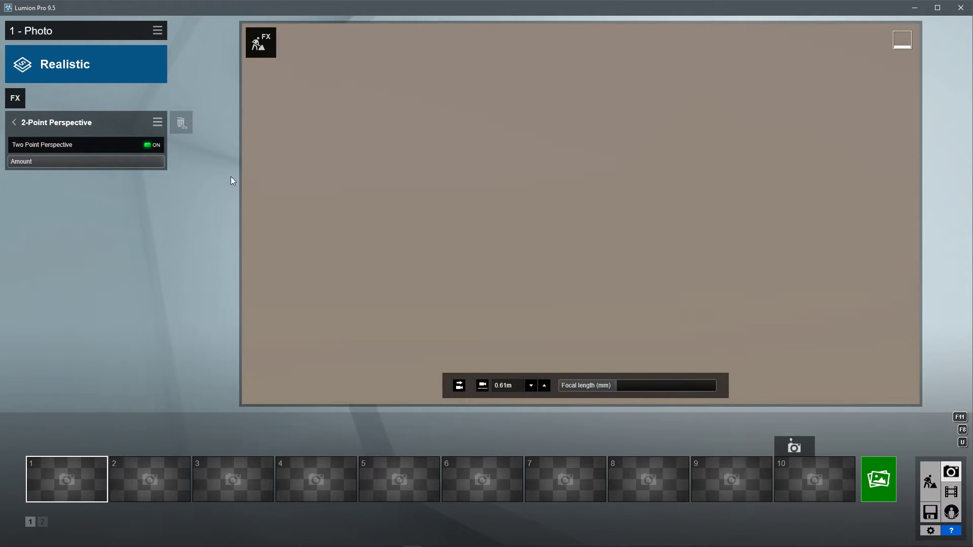
# - Add Near Clip Plane with a lower distance, reposition the camera, and save it to slot 1
pyautogui.click(15, 97)
pyautogui.click(336, 101)
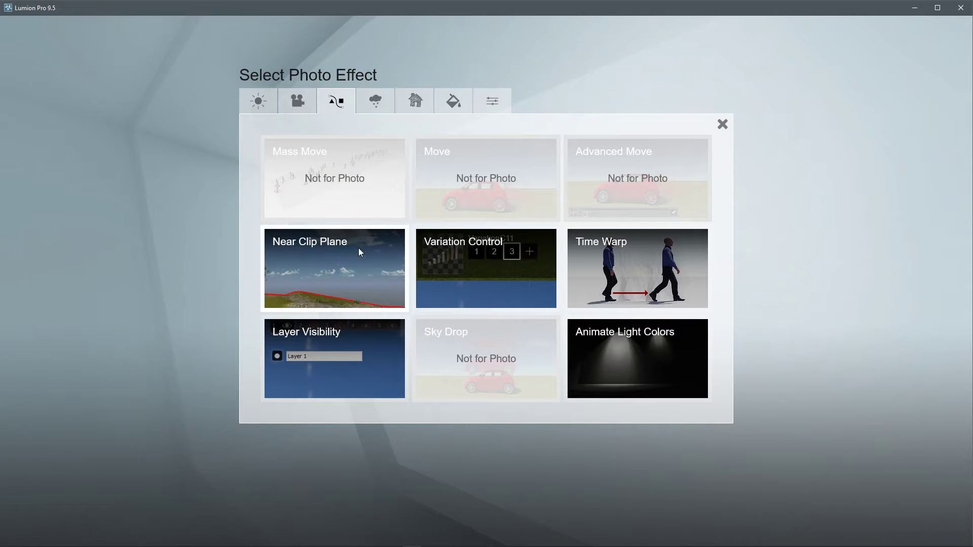
pyautogui.click(303, 251)
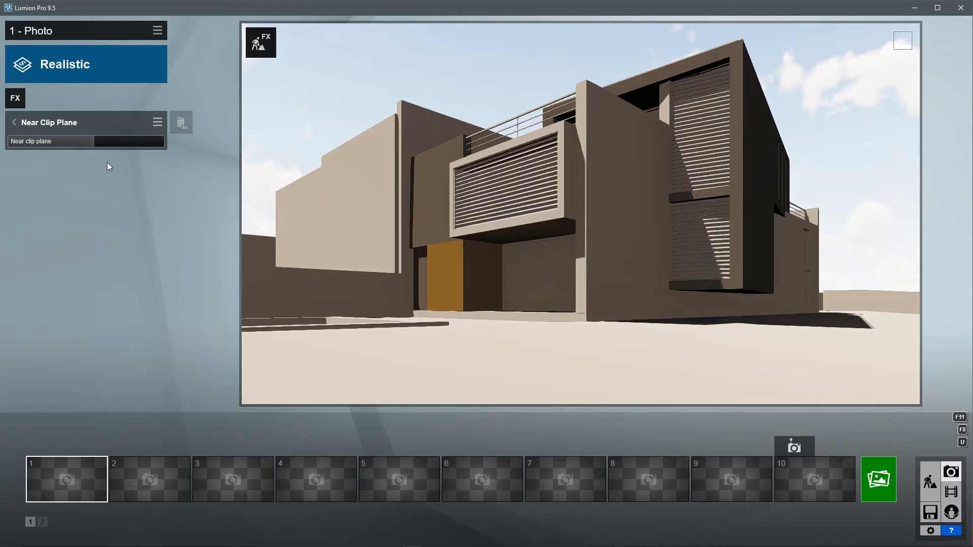
pyautogui.moveTo(94, 141)
pyautogui.mouseDown()
pyautogui.moveTo(66, 144)
pyautogui.moveTo(180, 167)
pyautogui.moveTo(91, 173)
pyautogui.mouseUp()
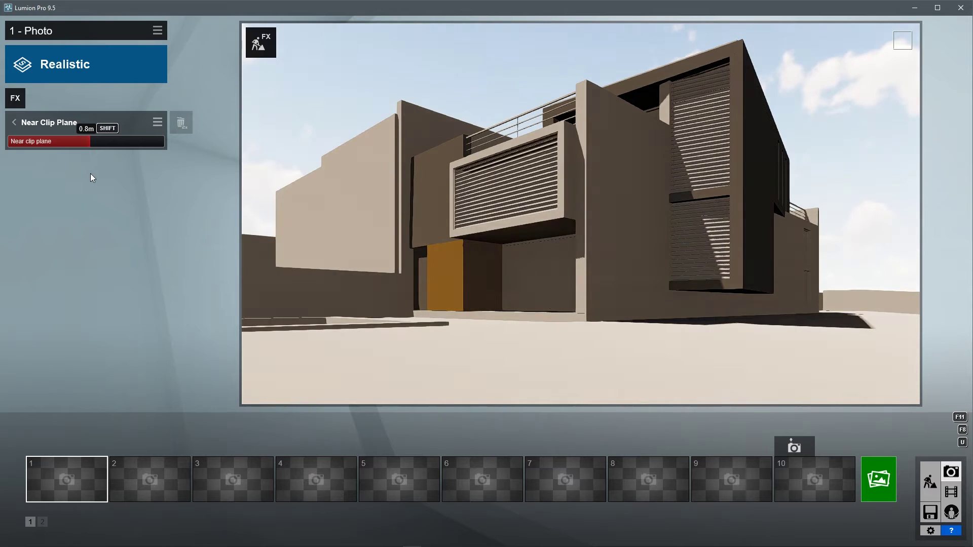
pyautogui.moveTo(493, 274); pyautogui.dragTo(533, 258, button='right')
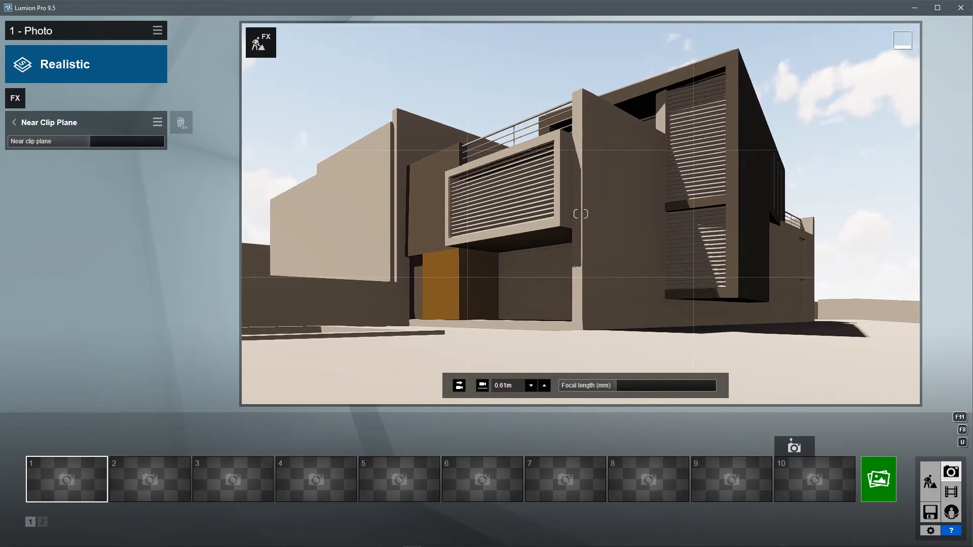
pyautogui.hotkey('ctrl', '1')
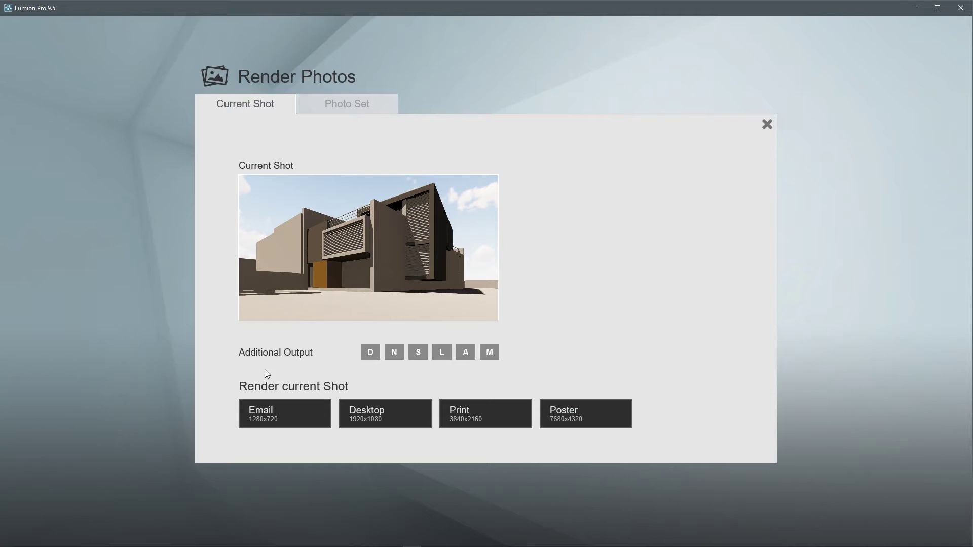
# - Render the photo at 1280x720, overwriting the existing image file
pyautogui.click(373, 352)
pyautogui.click(524, 274)
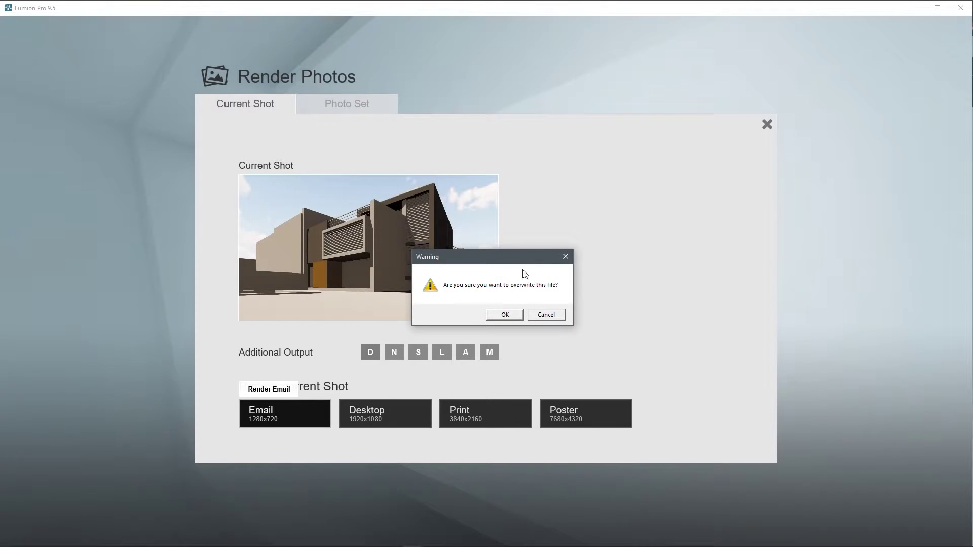
pyautogui.click(505, 316)
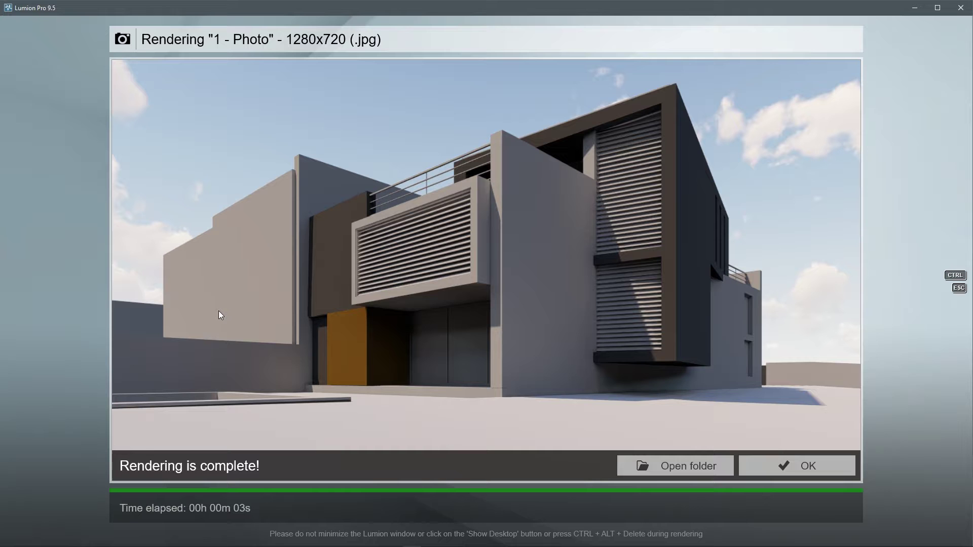
pyautogui.click(788, 465)
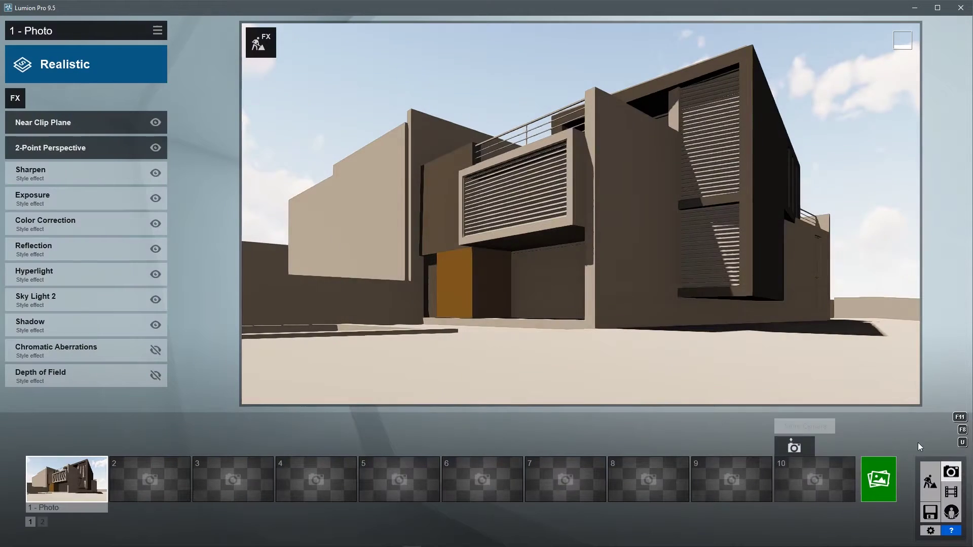
# - Return to Build mode and give the pool Nice Pool water
pyautogui.click(929, 476)
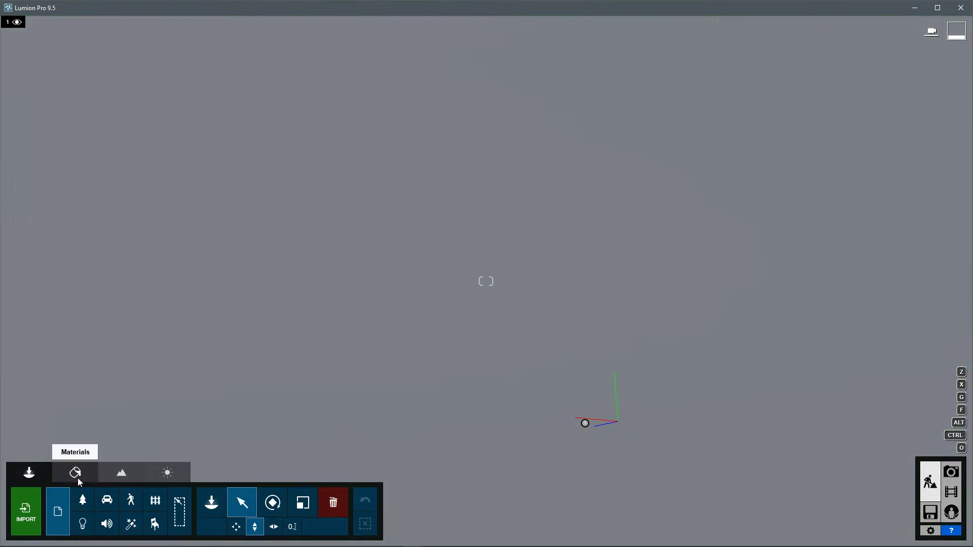
pyautogui.click(75, 473)
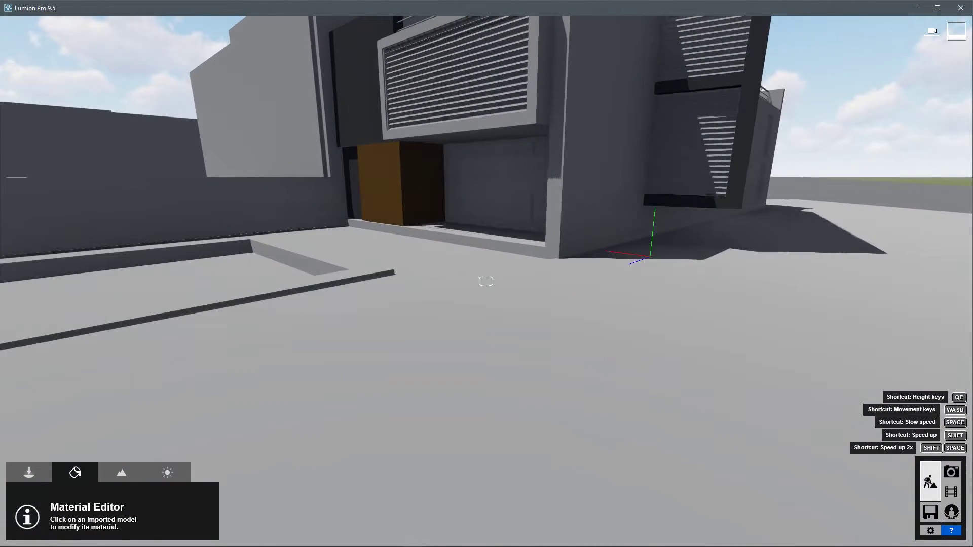
pyautogui.click(255, 289)
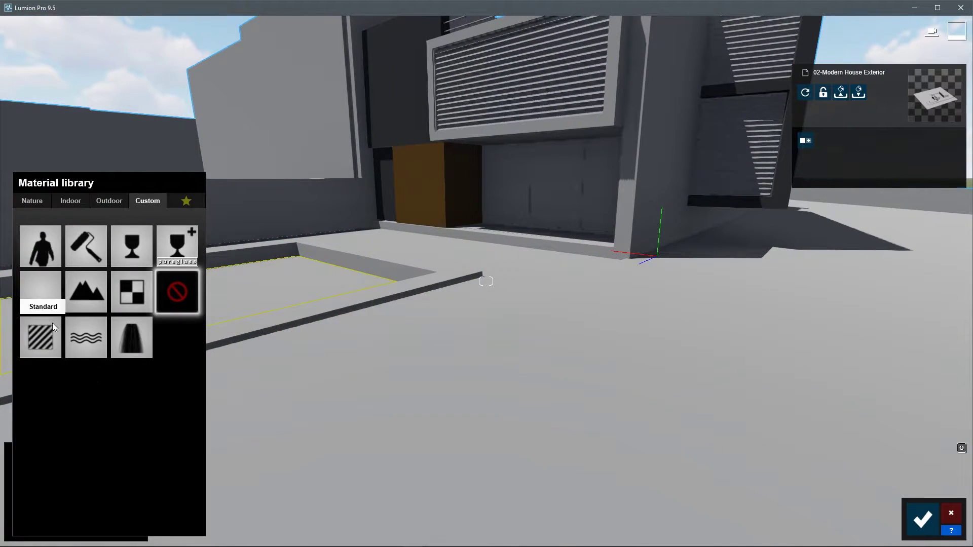
pyautogui.click(34, 201)
pyautogui.click(184, 234)
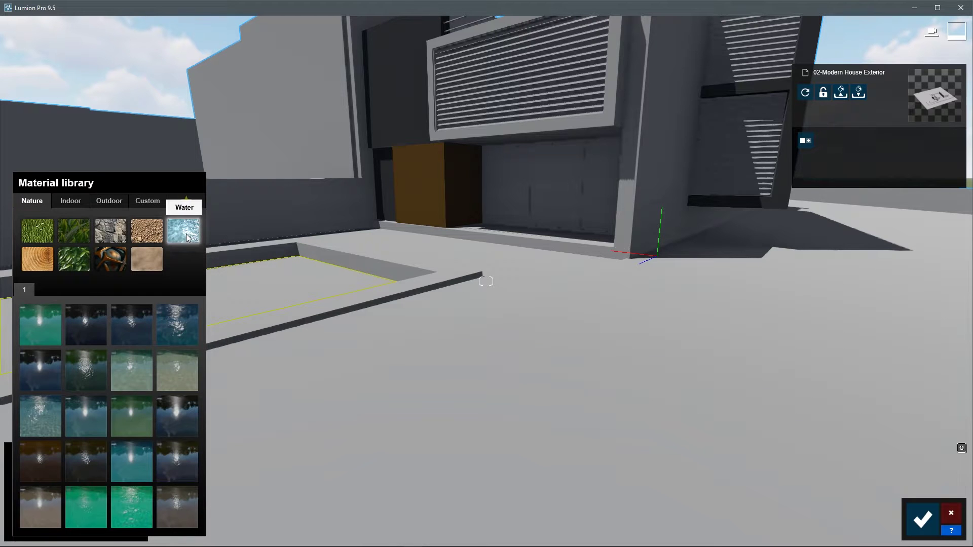
pyautogui.click(139, 455)
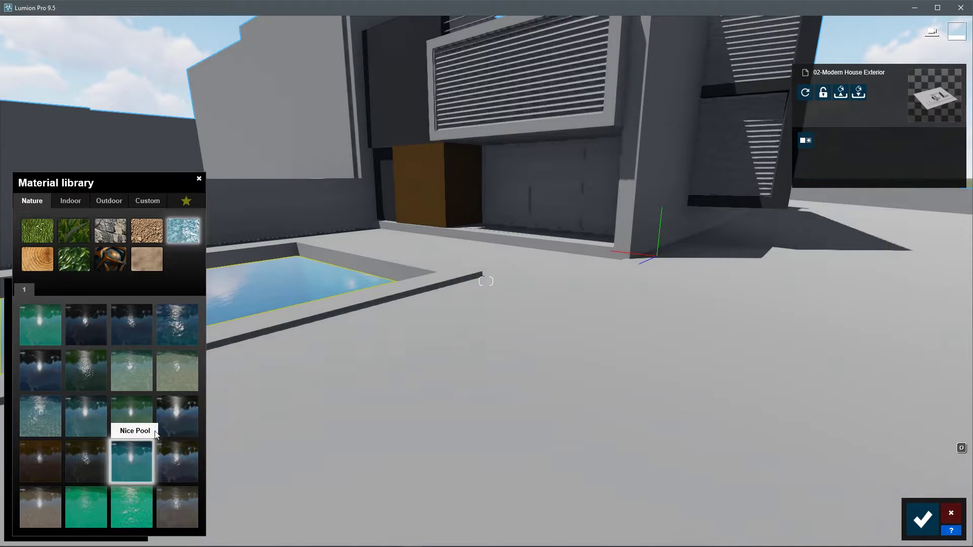
# - Apply a weathered concrete material to the pool edge
pyautogui.moveTo(139, 454); pyautogui.dragTo(152, 455, button='right')
pyautogui.moveTo(486, 282); pyautogui.dragTo(426, 257, button='right')
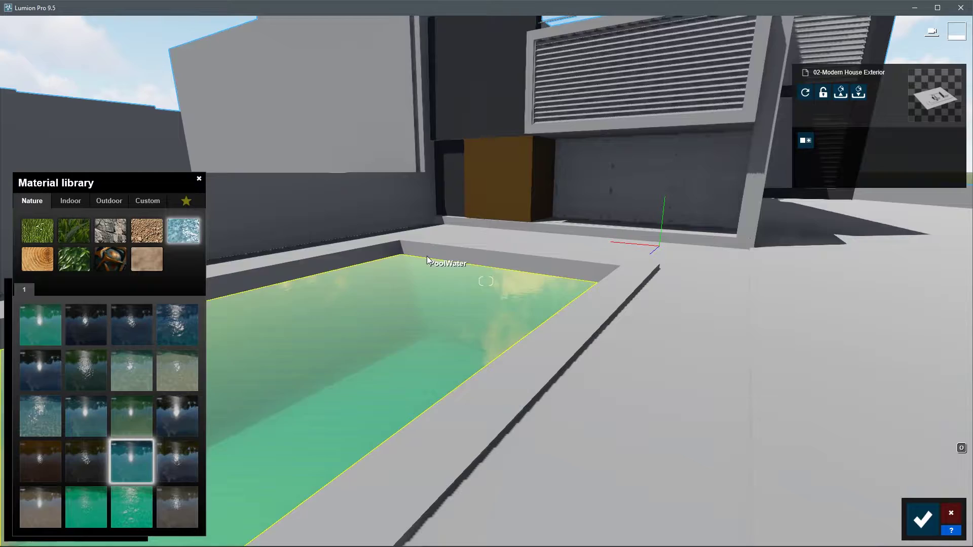
pyautogui.click(439, 255)
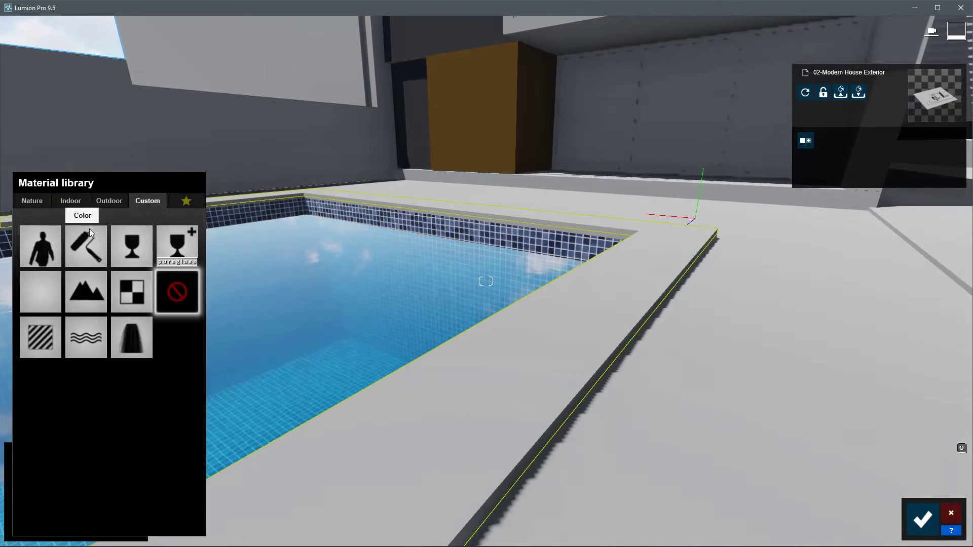
pyautogui.click(109, 201)
pyautogui.click(77, 226)
pyautogui.click(93, 388)
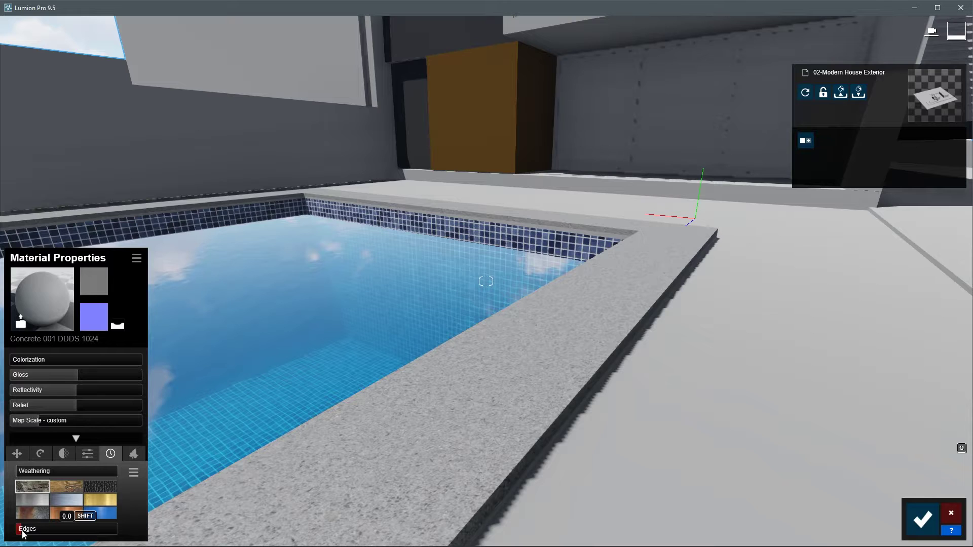
pyautogui.press('shift')
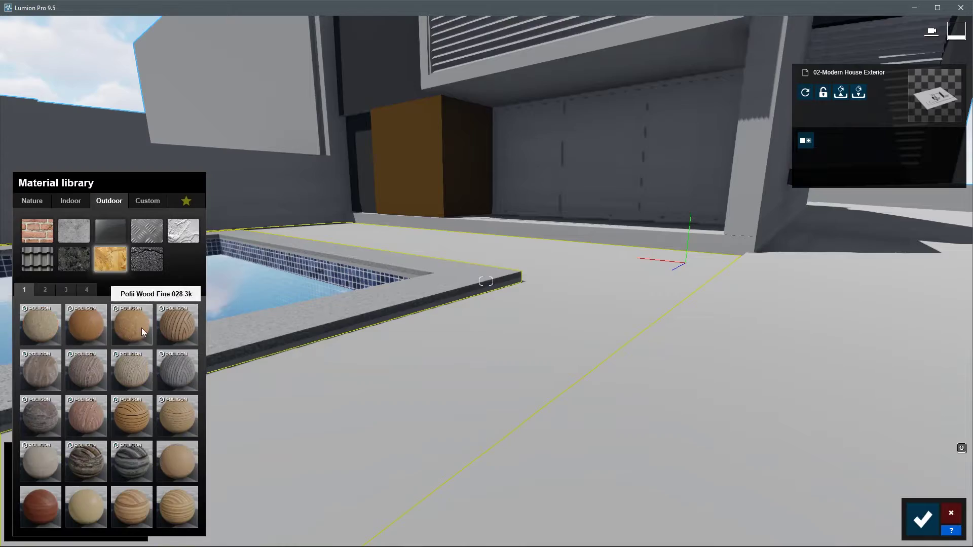
# - Apply the Poliii Wood Planks material to the deck around the pool
pyautogui.click(141, 328)
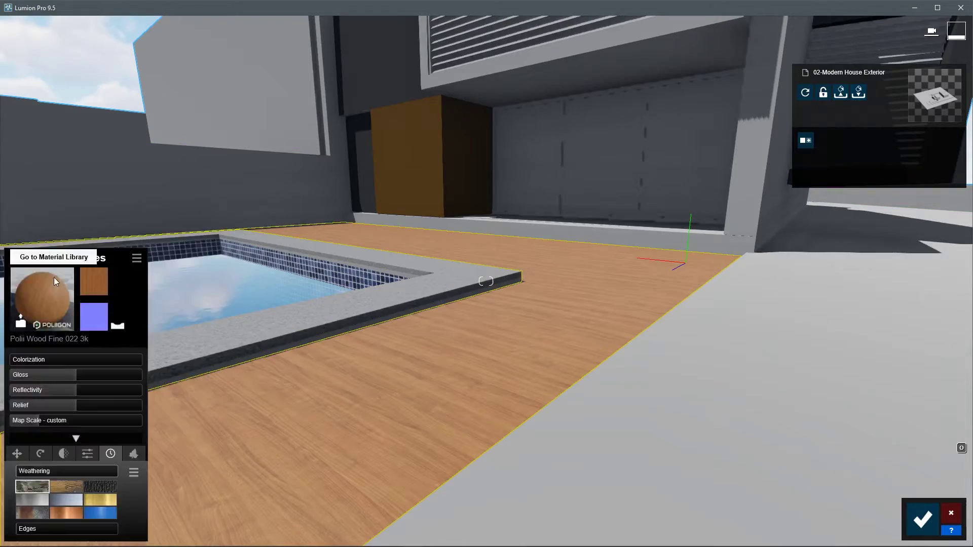
pyautogui.click(54, 281)
pyautogui.click(178, 322)
pyautogui.click(16, 454)
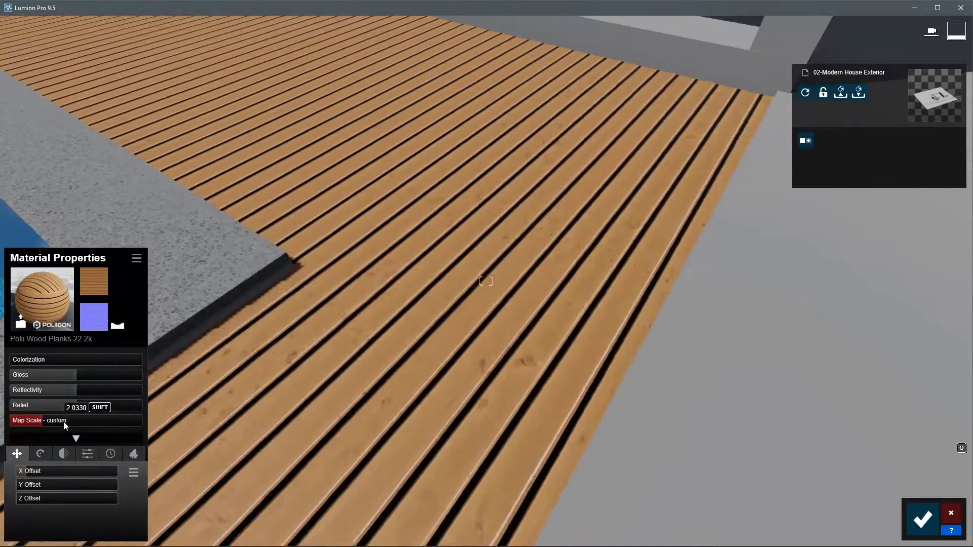
pyautogui.press('s')
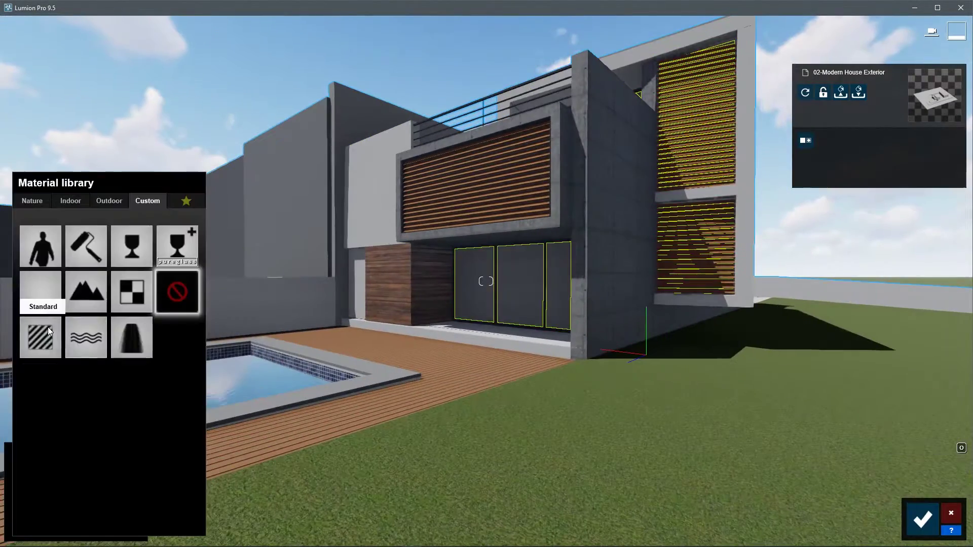
# - Give the windows Glass Panels 002 with Reflectivity 0.9 and save the material edits
pyautogui.click(108, 201)
pyautogui.click(114, 327)
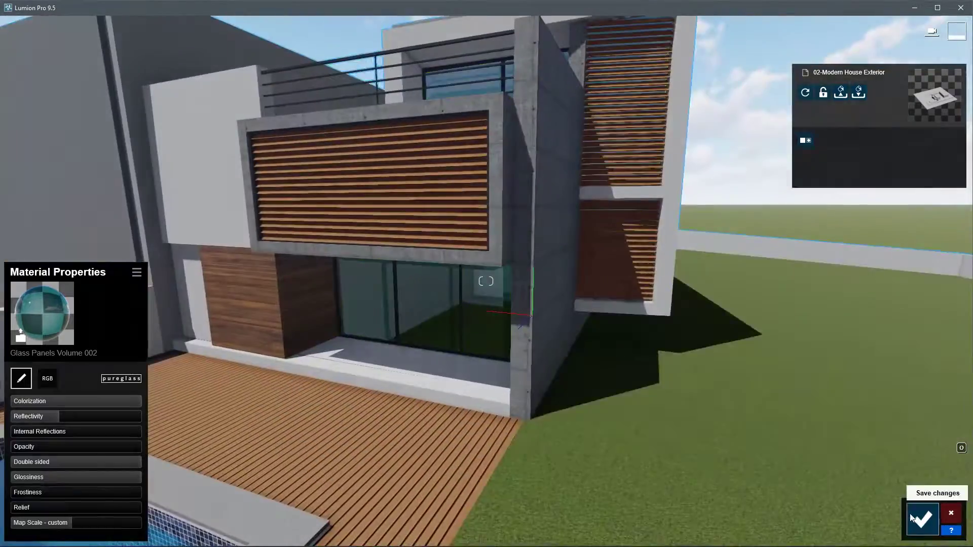
pyautogui.click(922, 520)
pyautogui.click(786, 411)
pyautogui.click(92, 320)
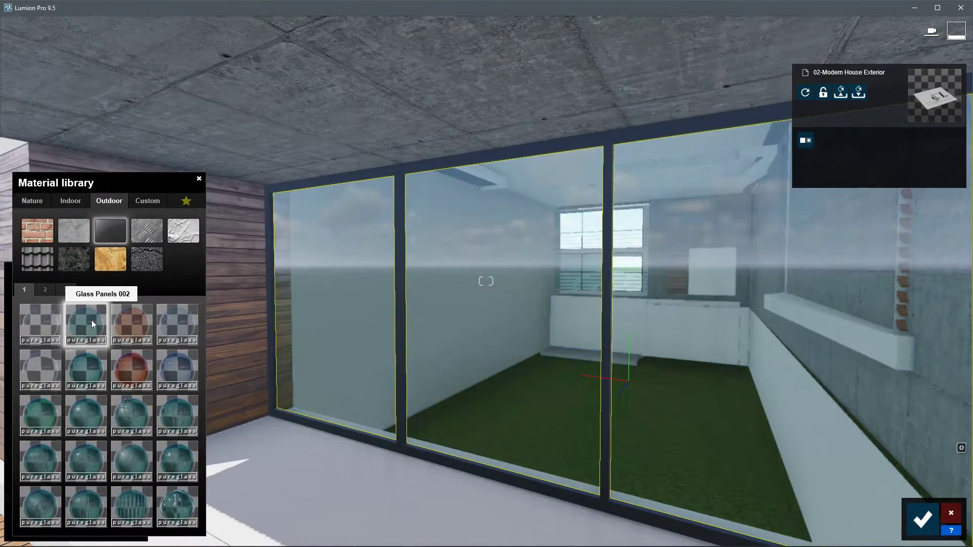
pyautogui.click(90, 323)
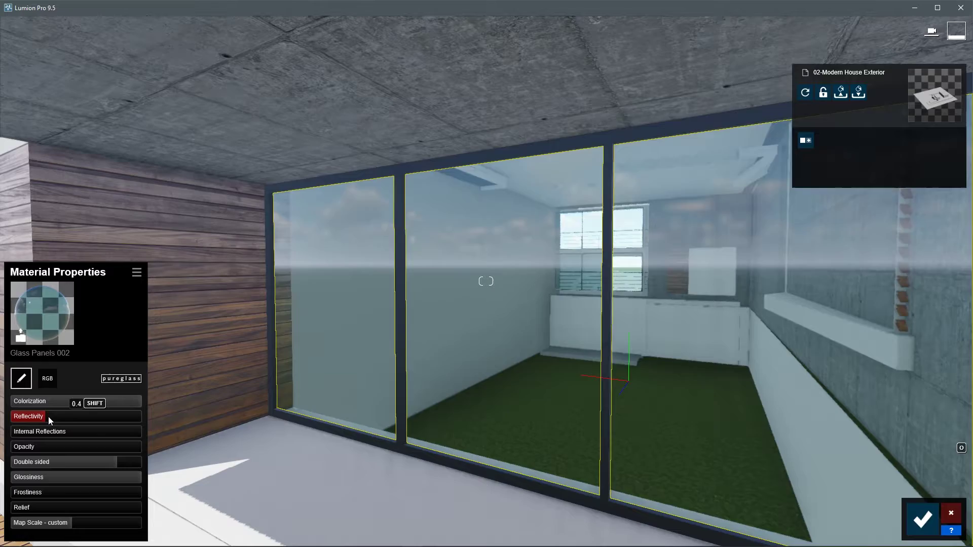
pyautogui.moveTo(48, 416); pyautogui.dragTo(58, 418)
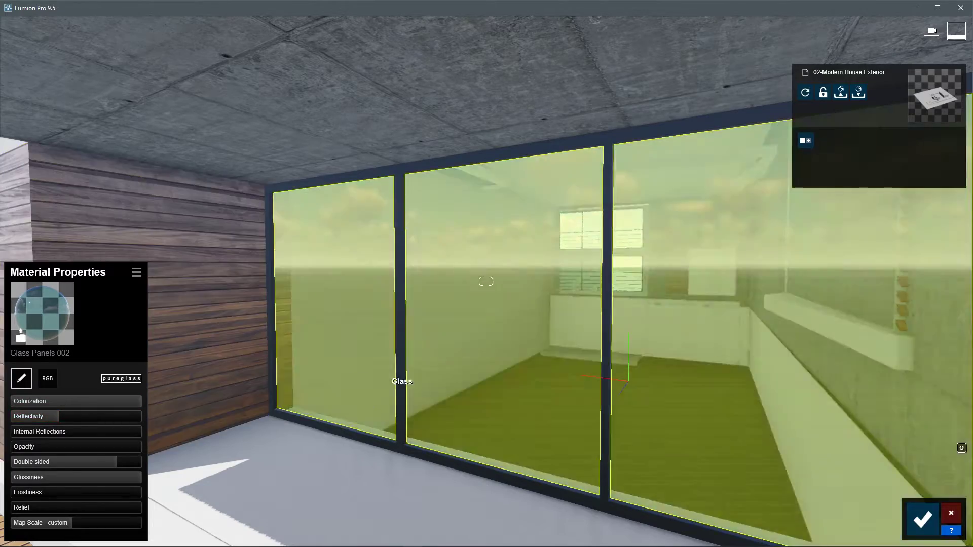
pyautogui.press('s')
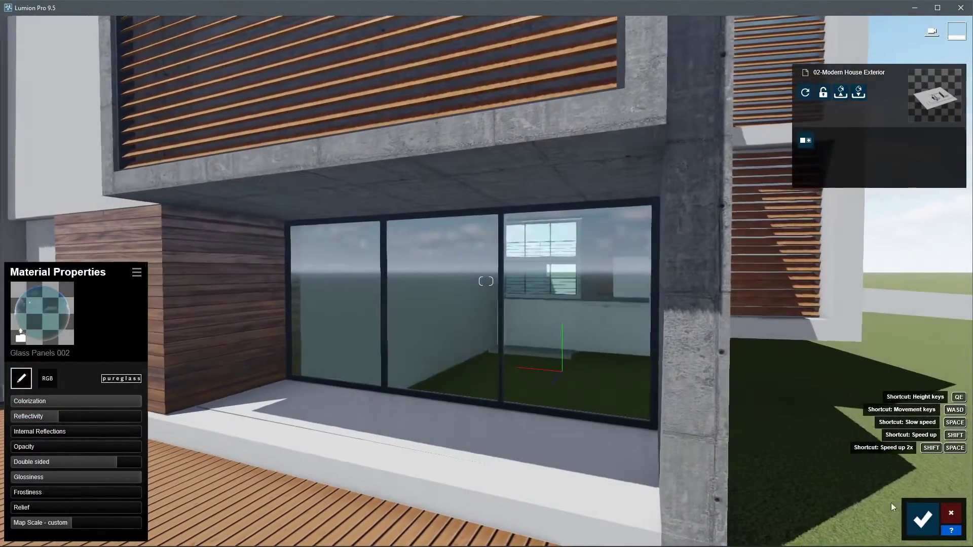
pyautogui.click(923, 520)
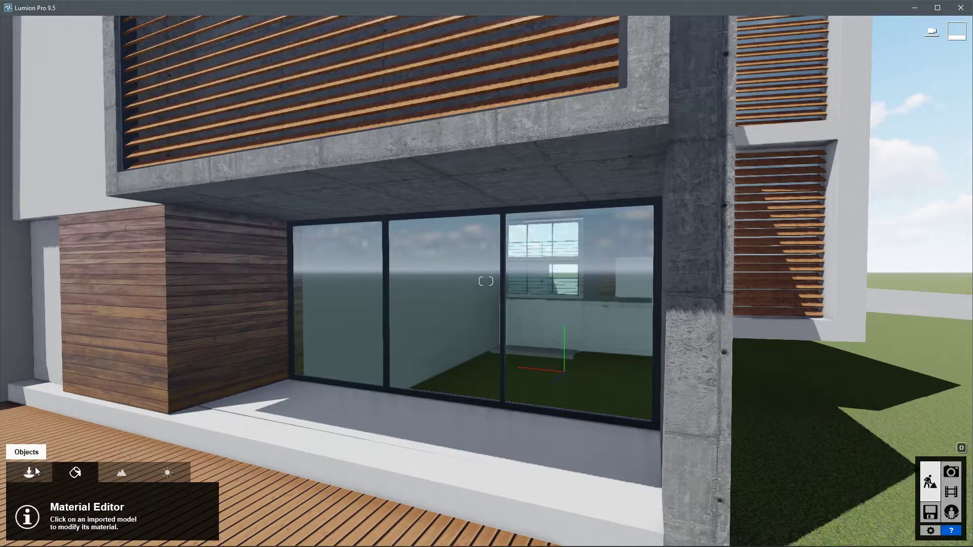
# - Place the imported curtain model inside the large window
pyautogui.click(34, 470)
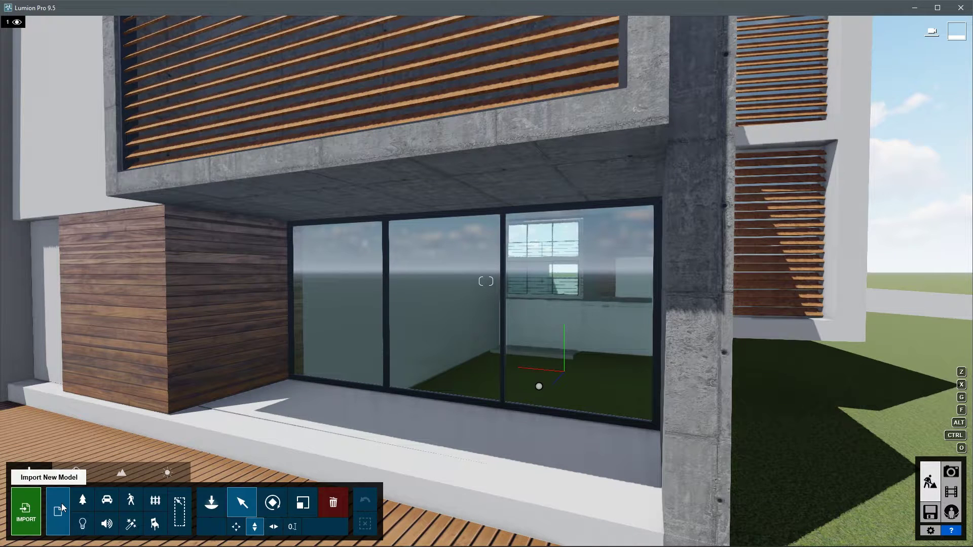
pyautogui.click(62, 504)
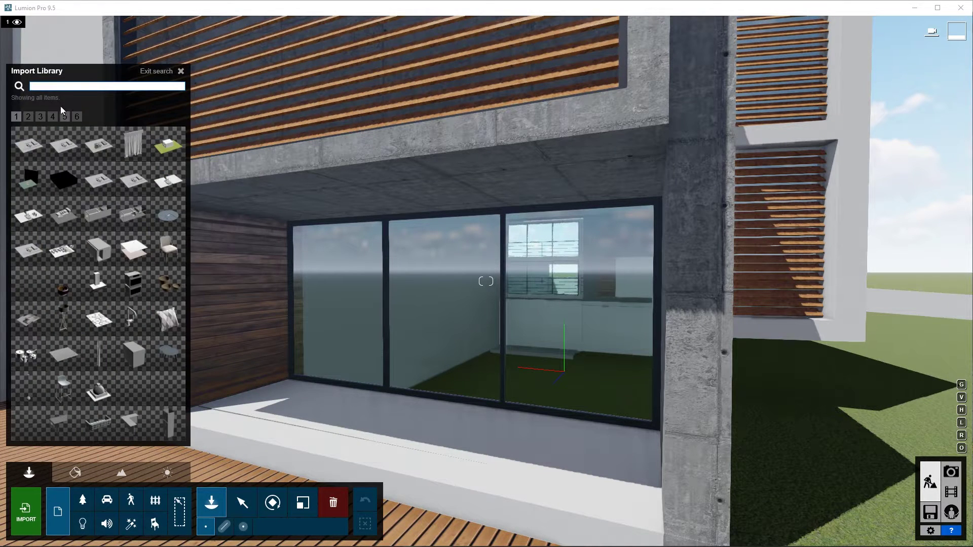
pyautogui.click(135, 145)
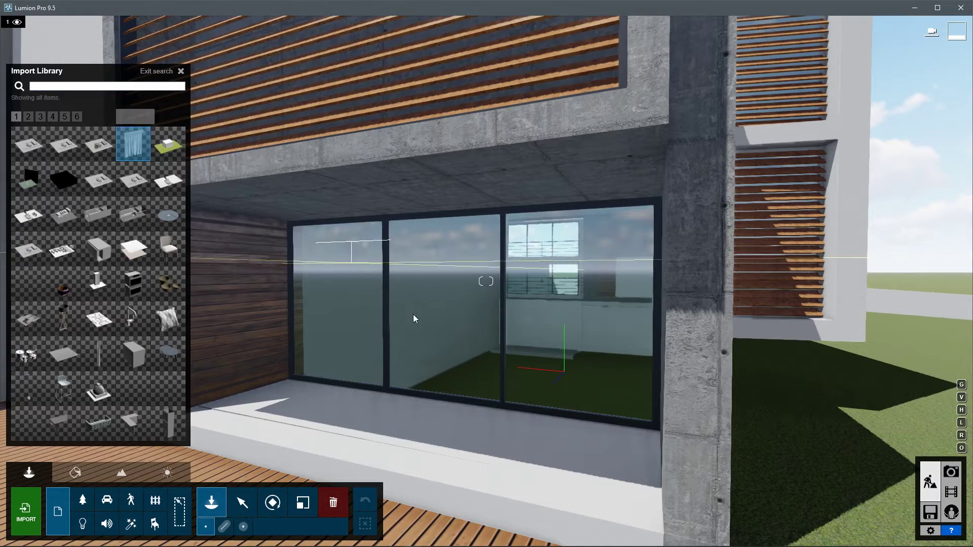
pyautogui.click(425, 441)
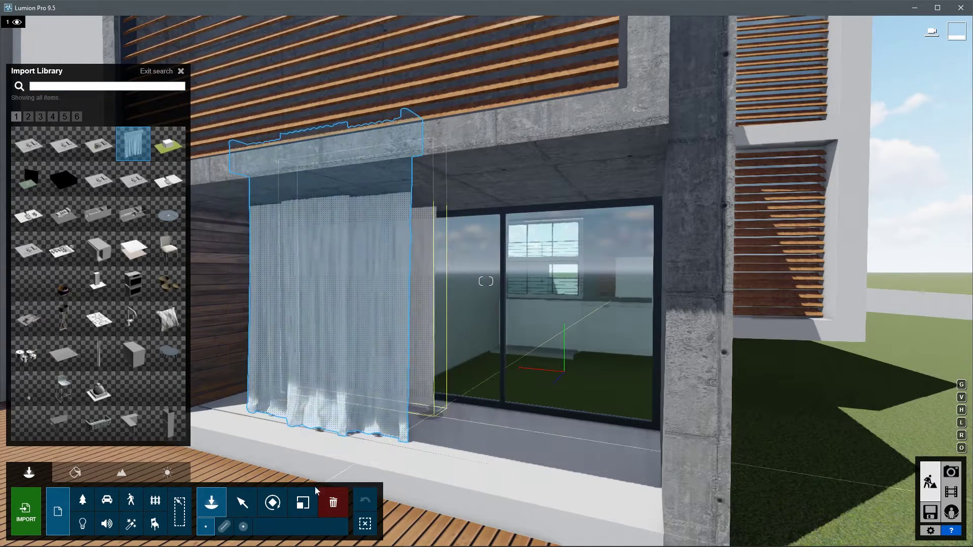
# - Shift the curtain along the window, reframe the house, and render a 1280x720 photo
pyautogui.click(242, 503)
pyautogui.press('f')
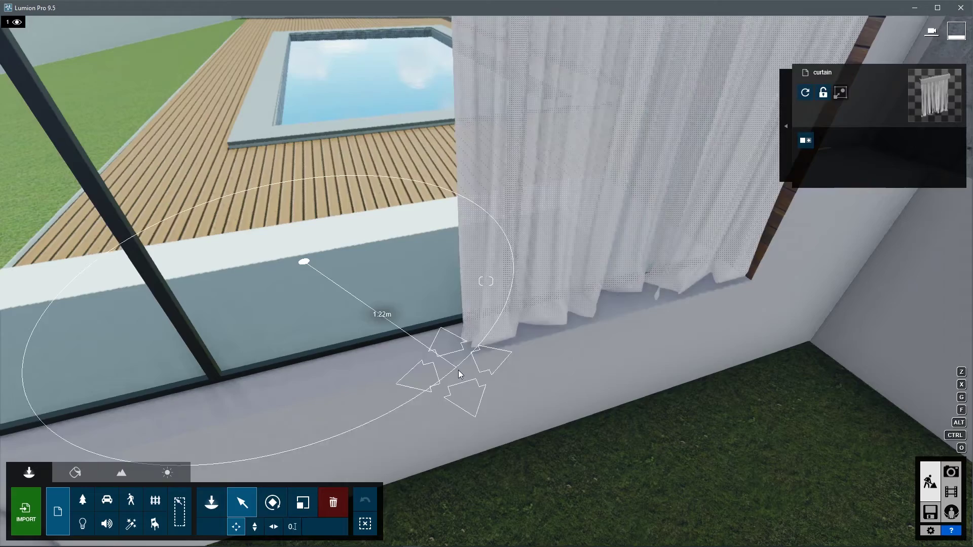
pyautogui.moveTo(458, 371); pyautogui.dragTo(471, 379)
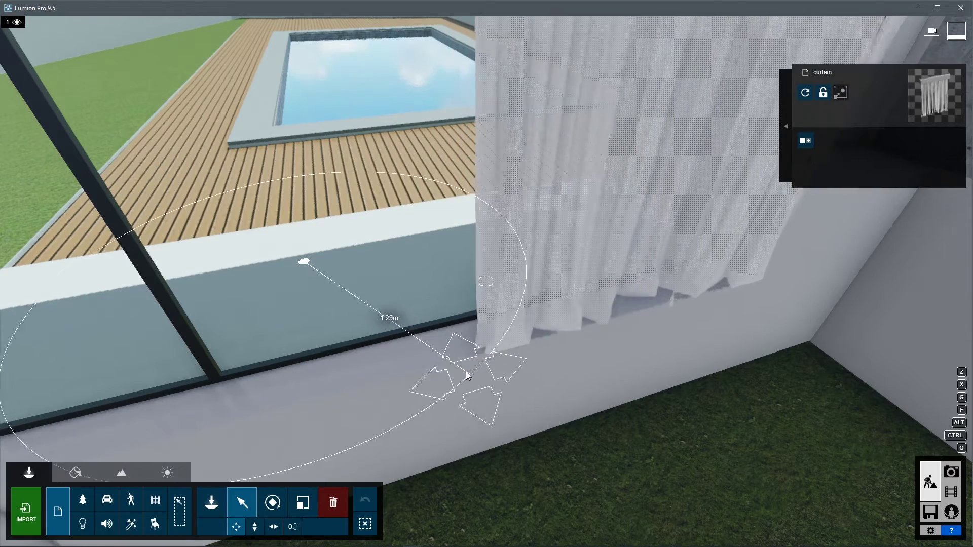
pyautogui.press('s')
pyautogui.moveTo(471, 379); pyautogui.dragTo(580, 365, button='right')
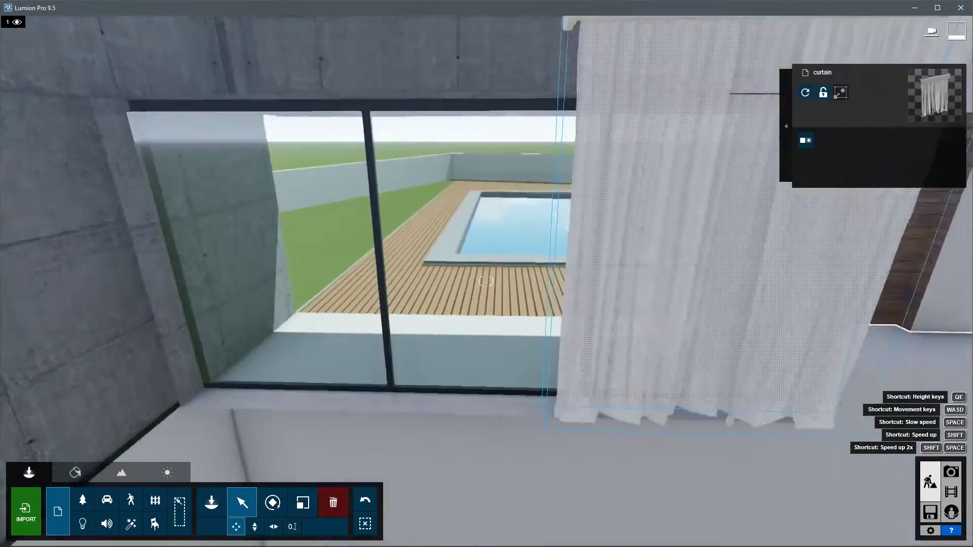
pyautogui.press('f')
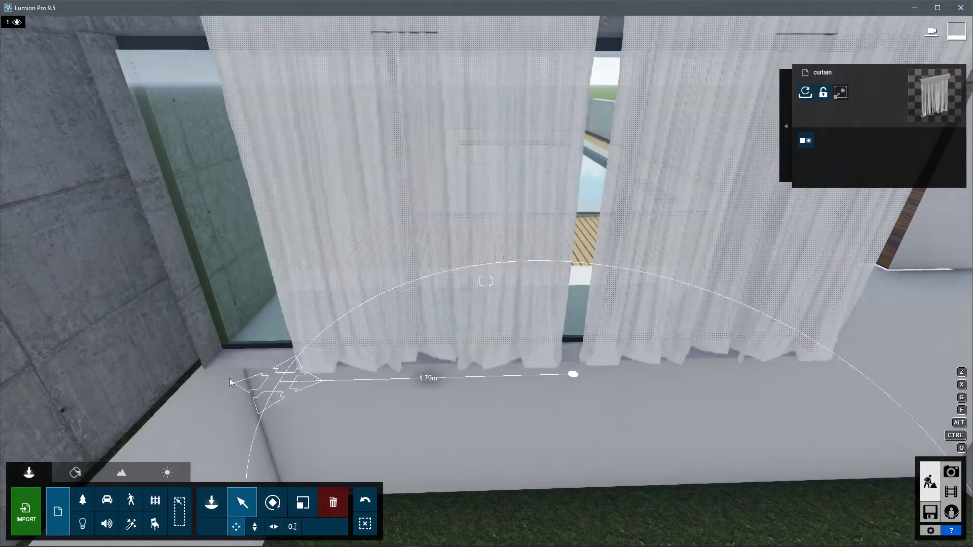
pyautogui.press('s')
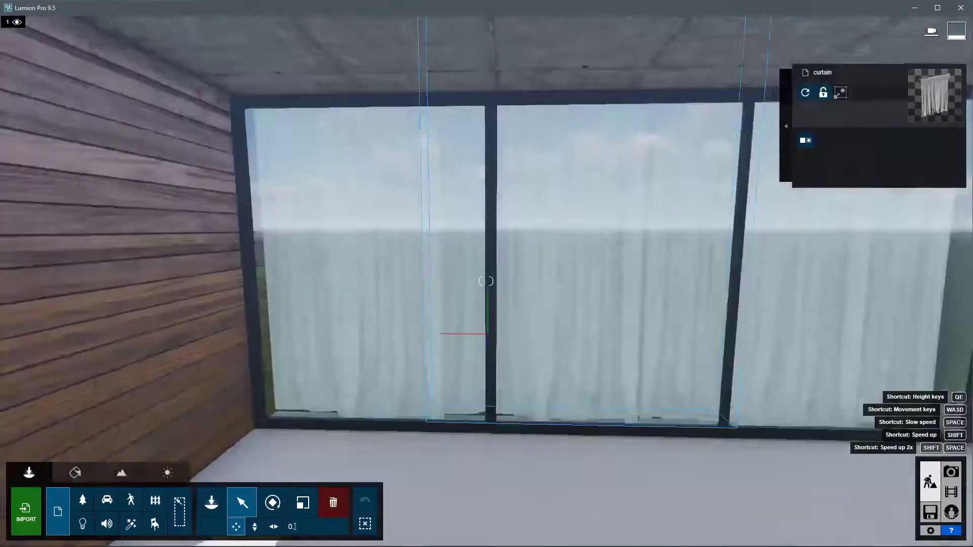
pyautogui.press('s')
pyautogui.press('d')
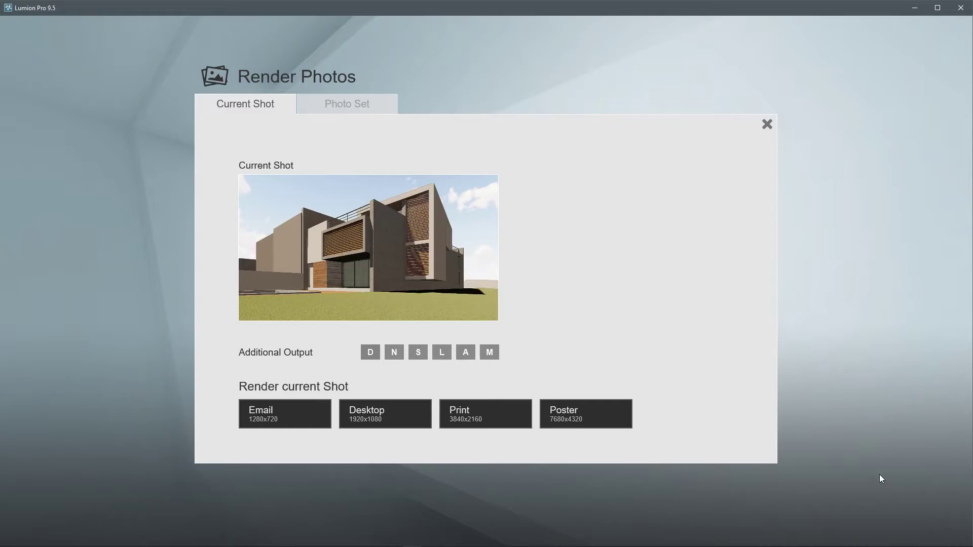
pyautogui.write('1')
pyautogui.press('Return')
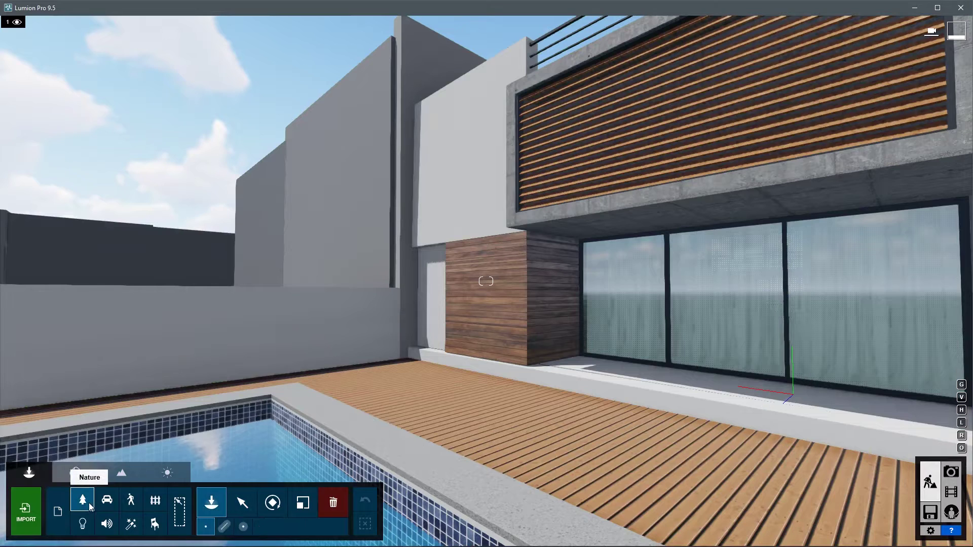
# - Search the Nature Library for ivy and pick the hedge model with line placement
pyautogui.click(82, 500)
pyautogui.click(96, 73)
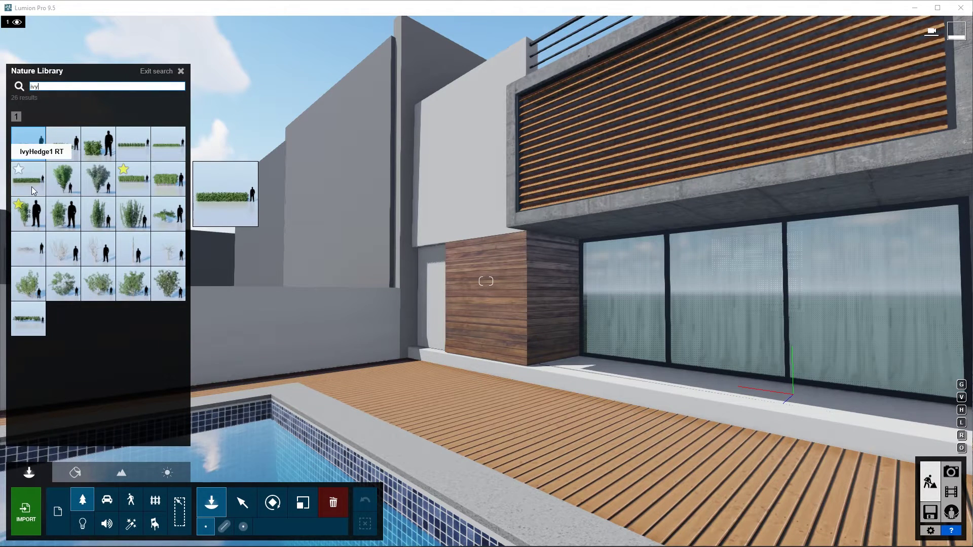
pyautogui.click(40, 193)
pyautogui.click(224, 526)
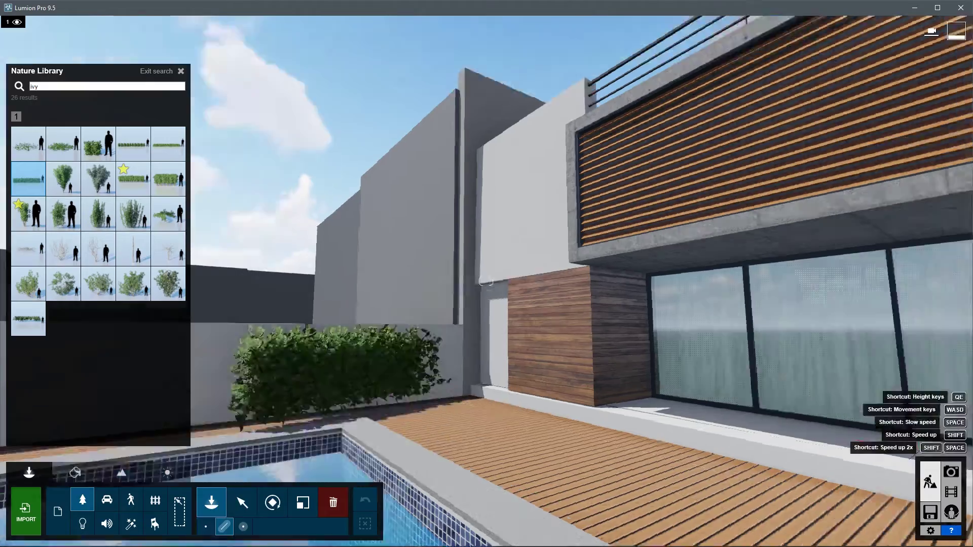
pyautogui.moveTo(487, 281); pyautogui.dragTo(425, 228, button='right')
pyautogui.moveTo(487, 281); pyautogui.dragTo(452, 256, button='right')
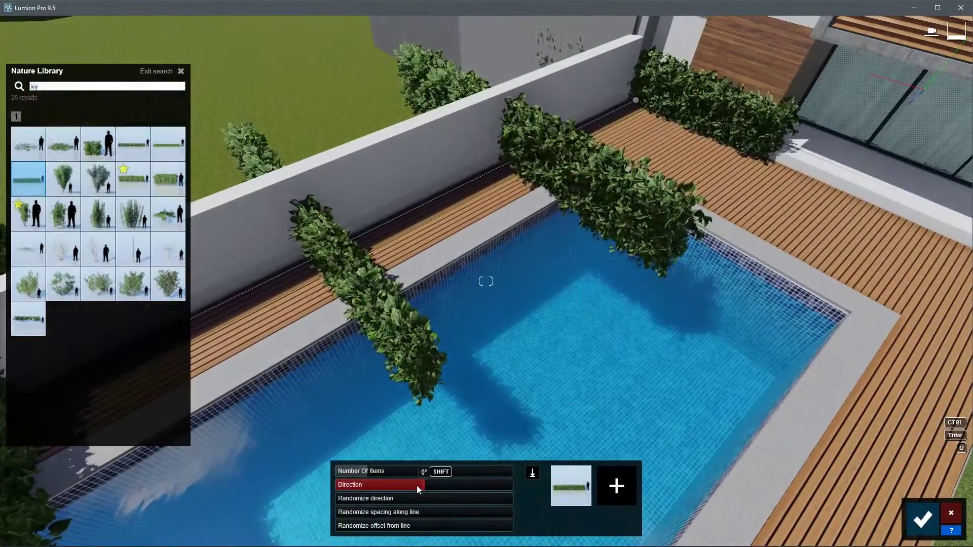
# - Draw ivy hedge rows along the pool wall and the boundary wall
pyautogui.moveTo(417, 486); pyautogui.dragTo(380, 485)
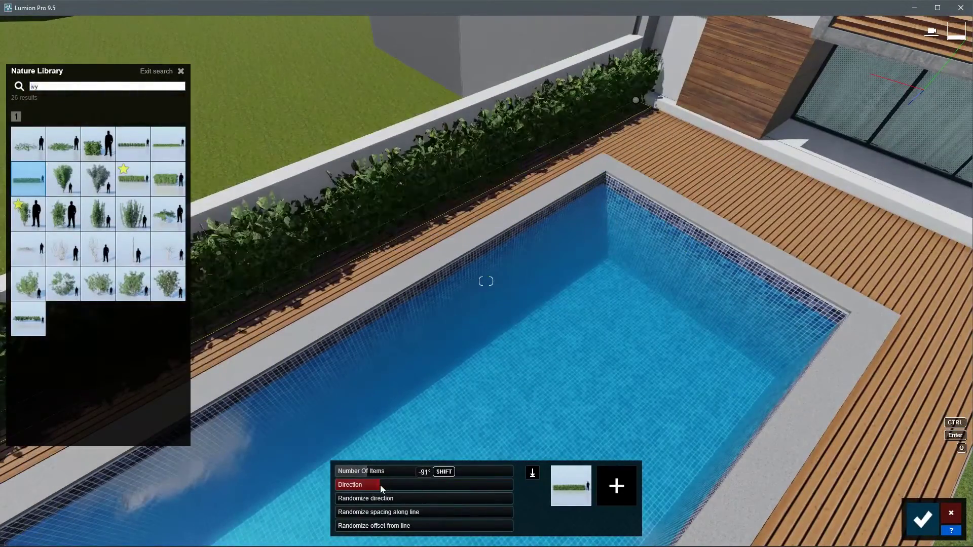
pyautogui.moveTo(381, 484); pyautogui.dragTo(486, 281, button='right')
pyautogui.press('d')
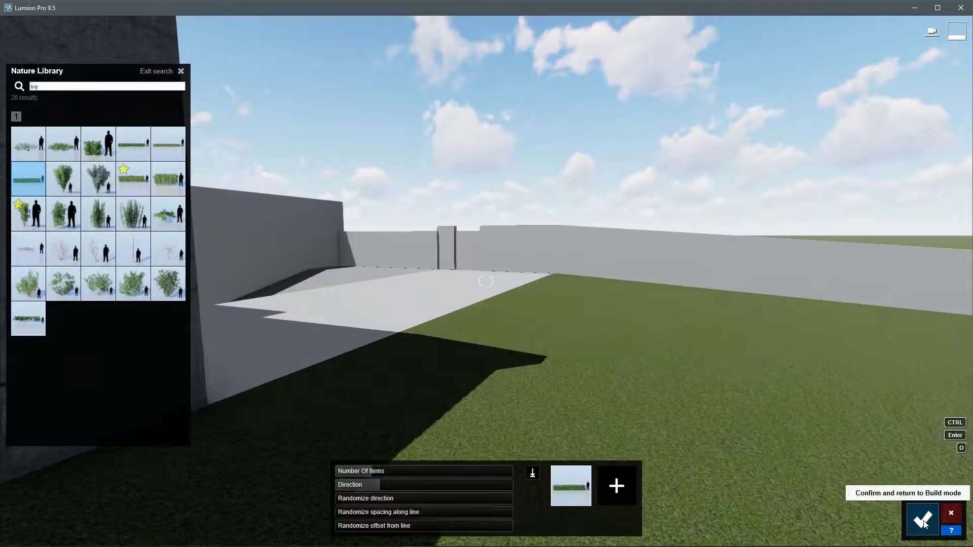
pyautogui.click(922, 519)
pyautogui.click(407, 165)
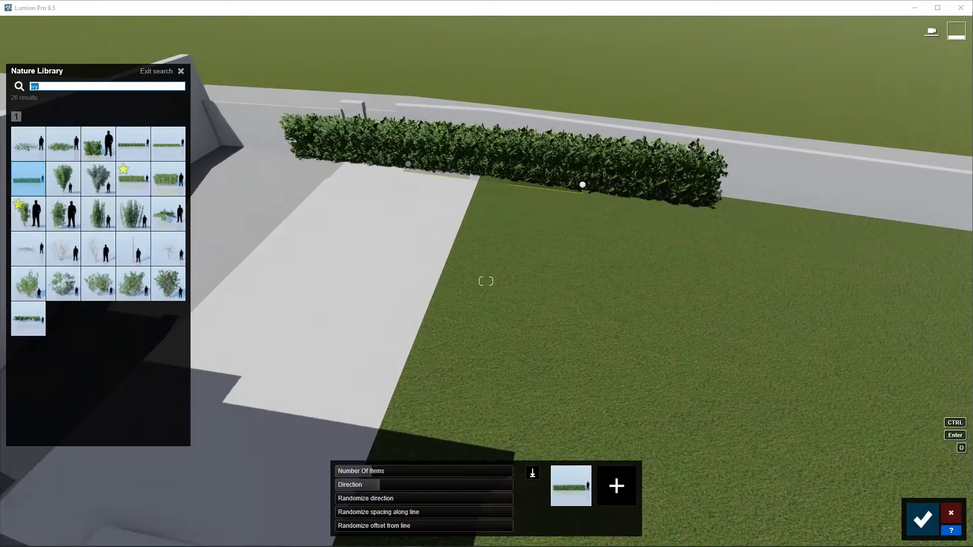
pyautogui.moveTo(477, 178); pyautogui.dragTo(663, 209, button='right')
# - Place an ivy patch on the house wall, rotate it outward, and stretch it taller
pyautogui.press('Return')
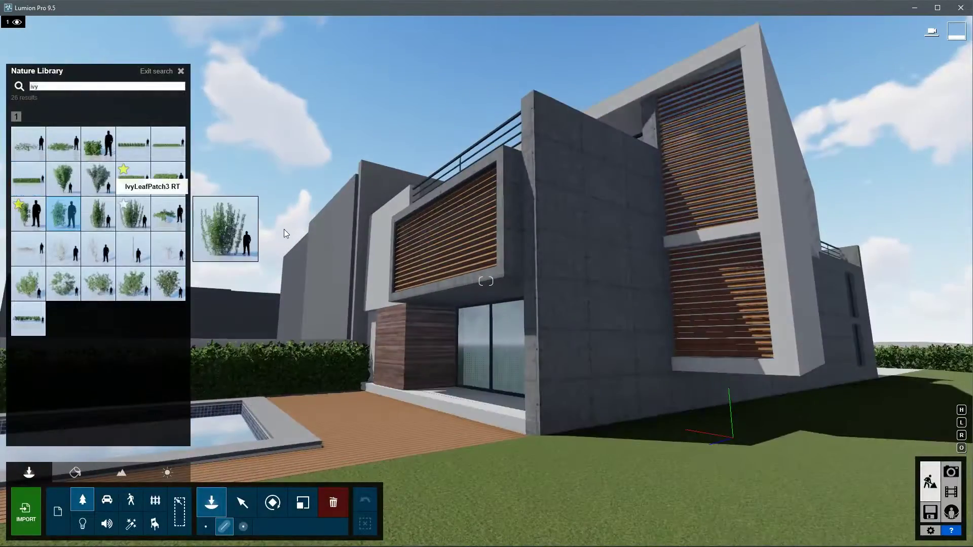
pyautogui.click(168, 179)
pyautogui.click(502, 194)
pyautogui.press('r')
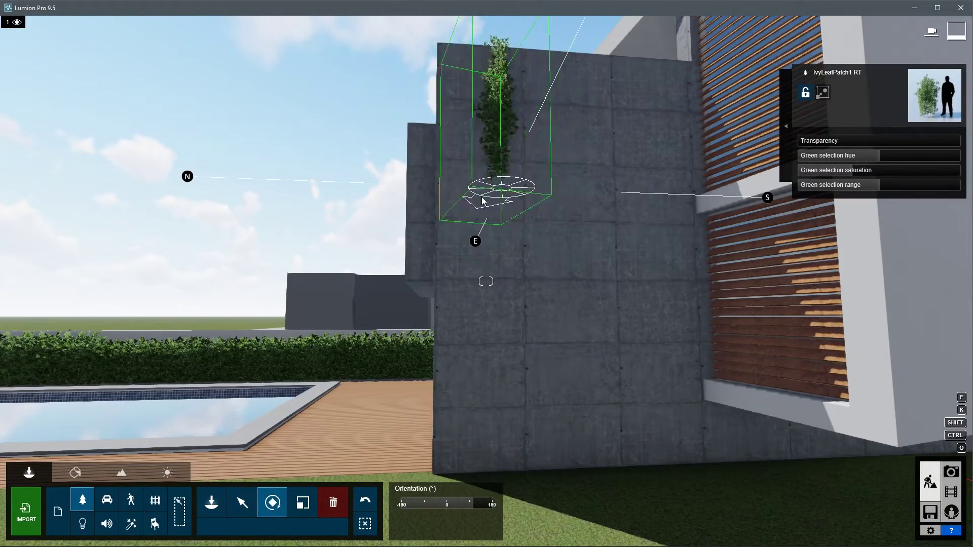
pyautogui.moveTo(482, 200); pyautogui.dragTo(495, 146)
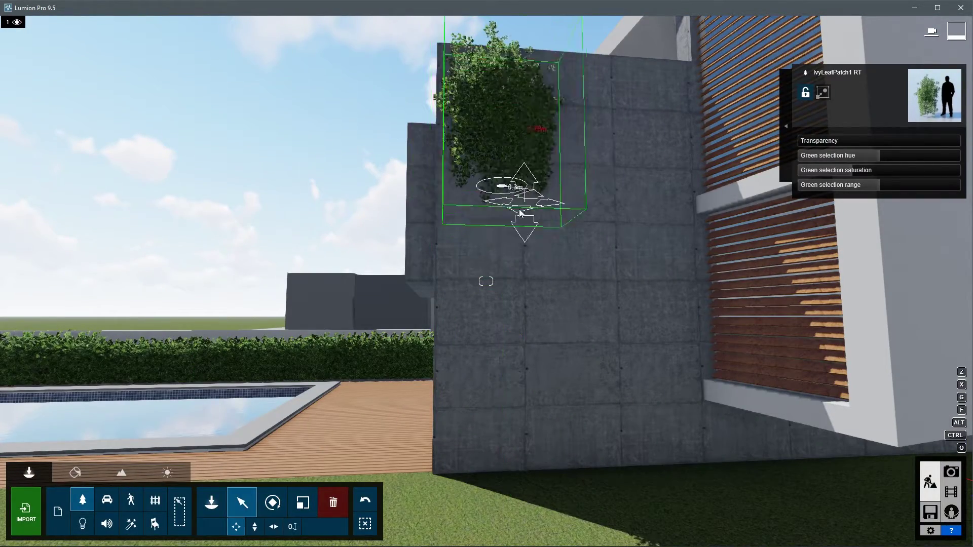
pyautogui.moveTo(521, 216); pyautogui.dragTo(504, 313)
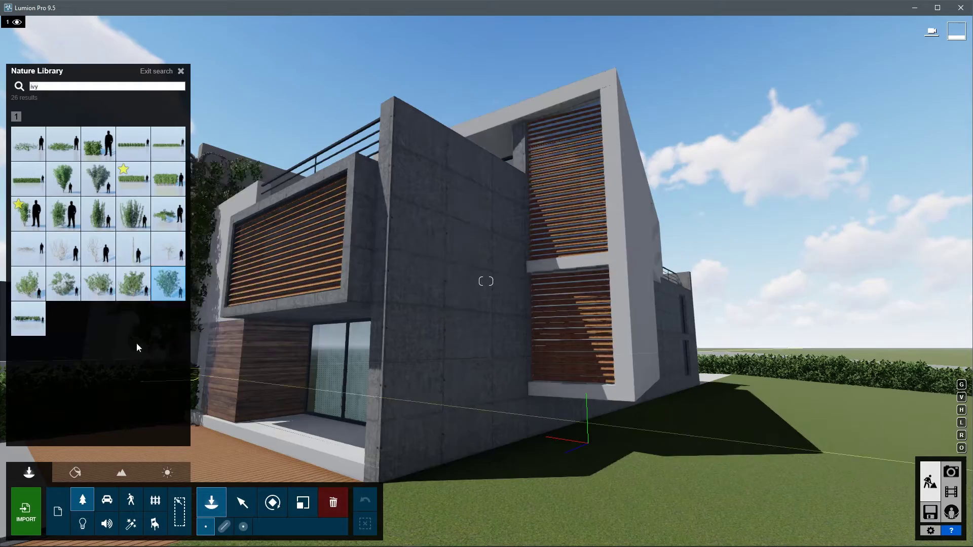
# - Place another ivy model on the house wall and select it
pyautogui.click(98, 214)
pyautogui.click(426, 381)
pyautogui.click(241, 503)
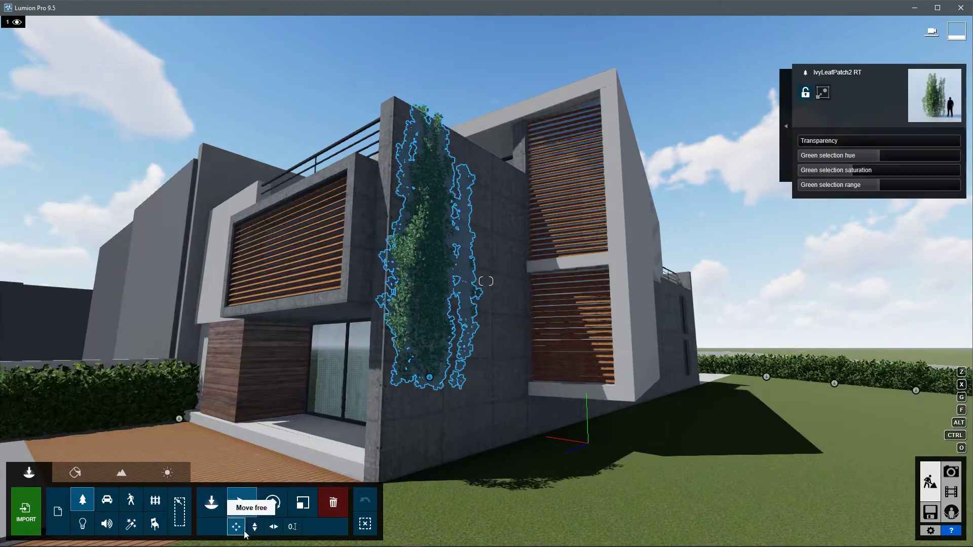
pyautogui.click(241, 502)
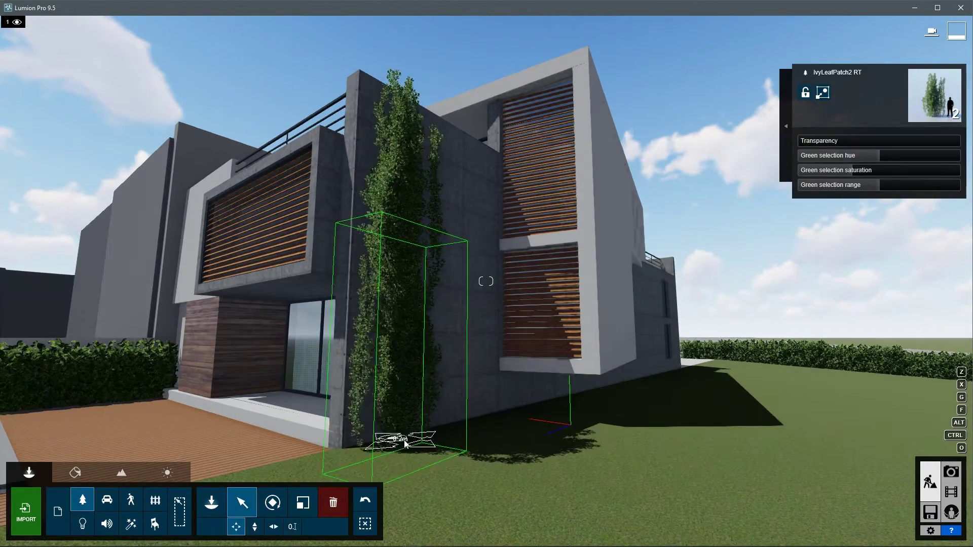
pyautogui.click(82, 499)
# - Line the wall base with Buxus shrubs and render a 1280x720 test photo
pyautogui.click(152, 95)
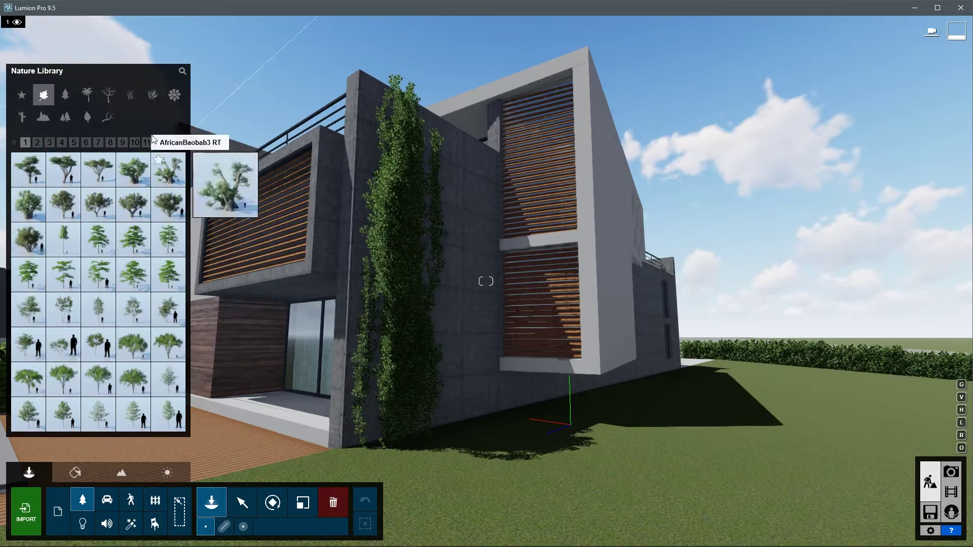
pyautogui.click(40, 142)
pyautogui.moveTo(63, 240)
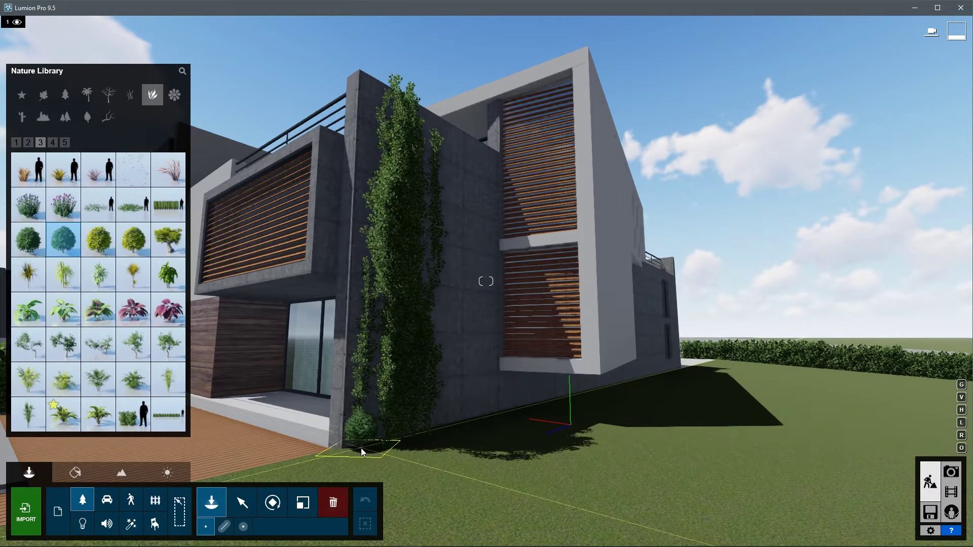
pyautogui.click(684, 371)
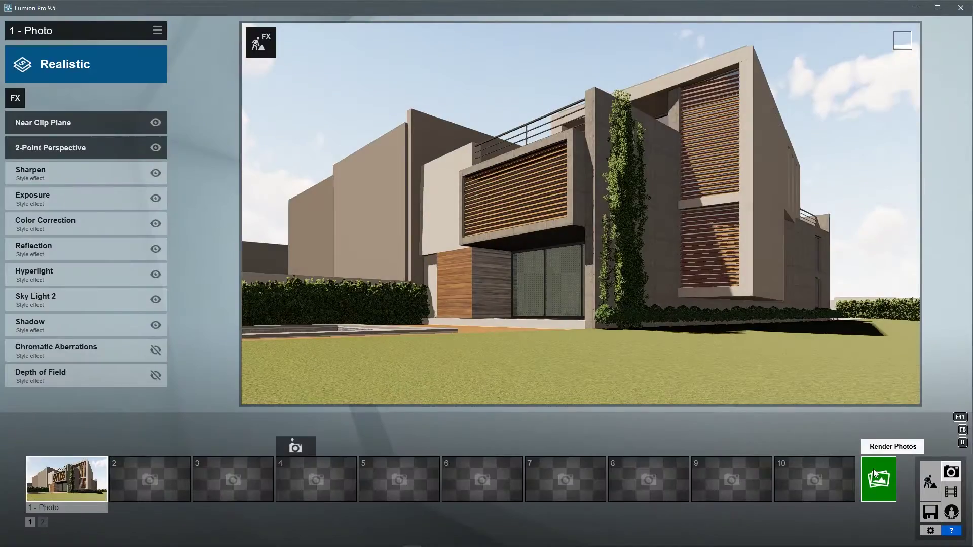
pyautogui.click(873, 469)
pyautogui.click(286, 413)
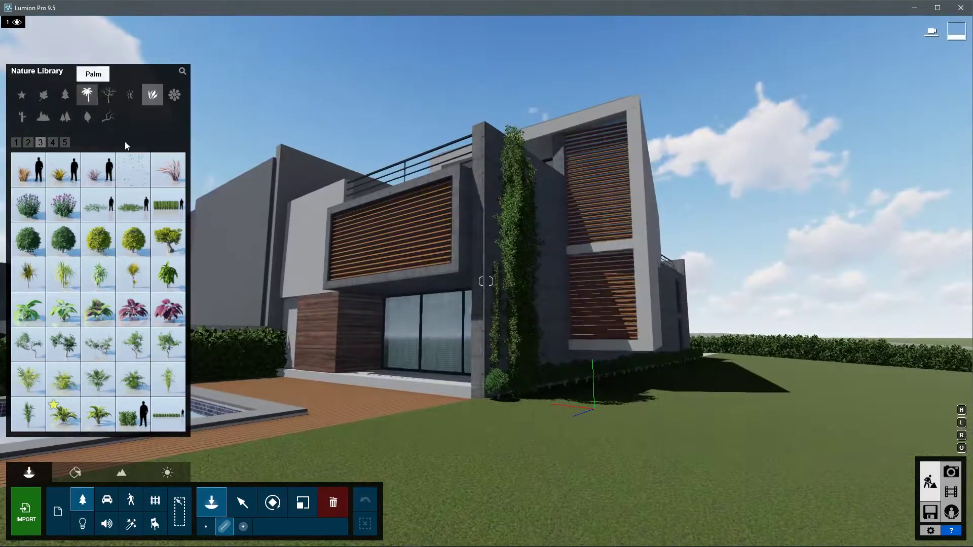
# - Place an Alexandra Palm Group and a QueenPalm beside the house, then move the queen palm
pyautogui.click(86, 94)
pyautogui.click(597, 403)
pyautogui.click(273, 502)
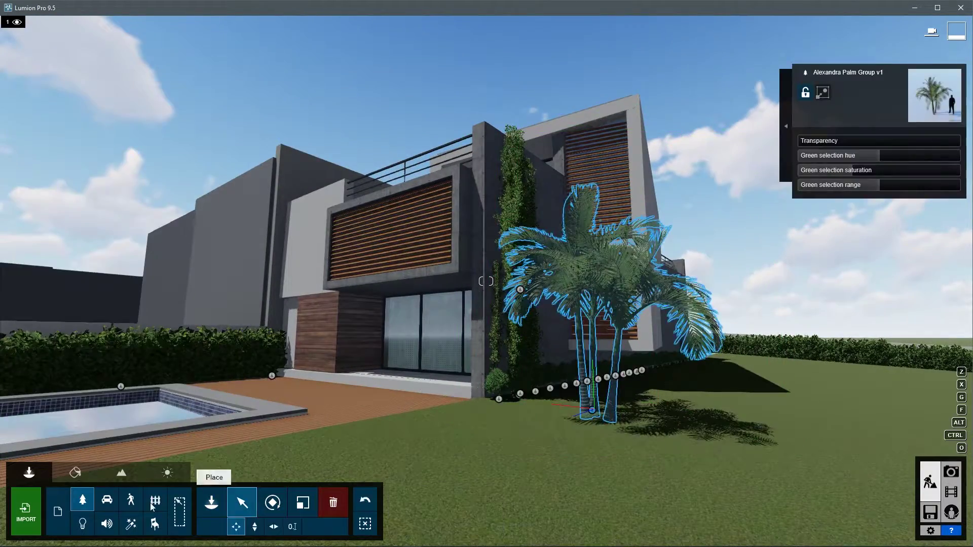
pyautogui.click(82, 500)
pyautogui.click(756, 391)
pyautogui.click(302, 503)
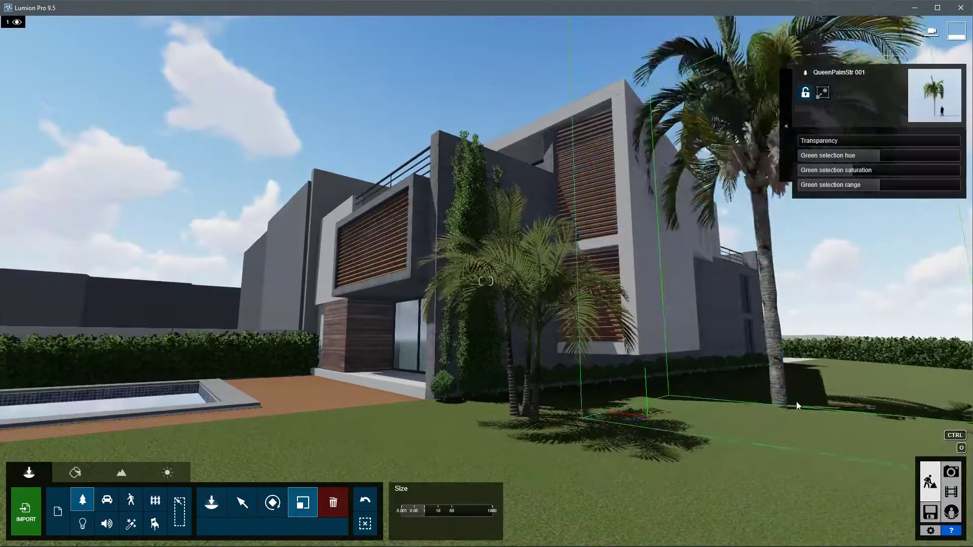
pyautogui.click(242, 503)
pyautogui.moveTo(242, 503); pyautogui.dragTo(251, 494, button='right')
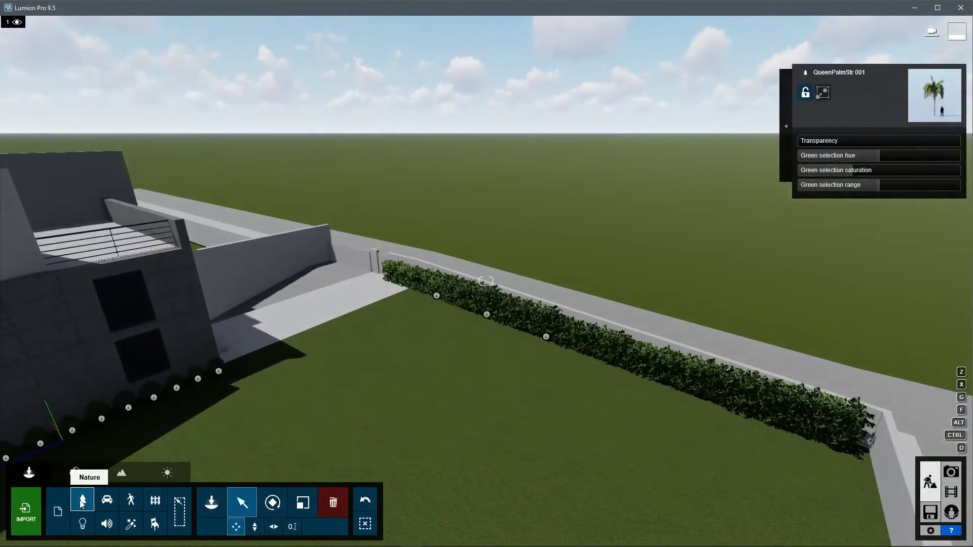
# - Place TreeCluster2 Pine clusters in the field beyond the boundary wall
pyautogui.click(82, 500)
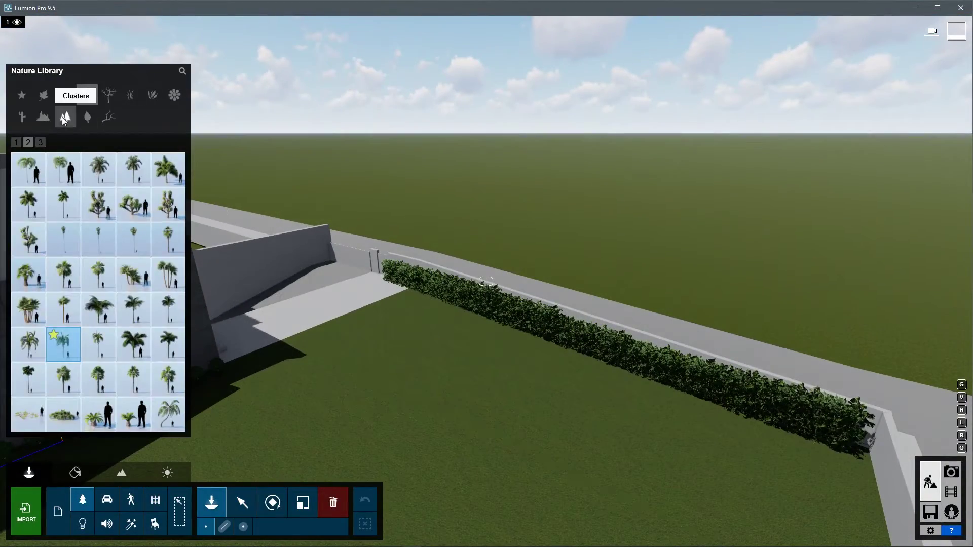
pyautogui.click(65, 117)
pyautogui.moveTo(168, 171)
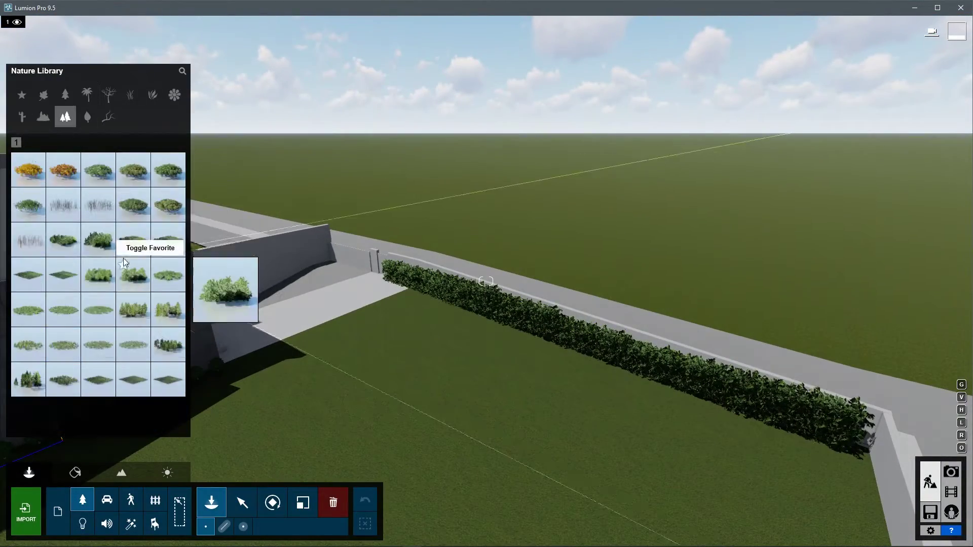
pyautogui.click(169, 173)
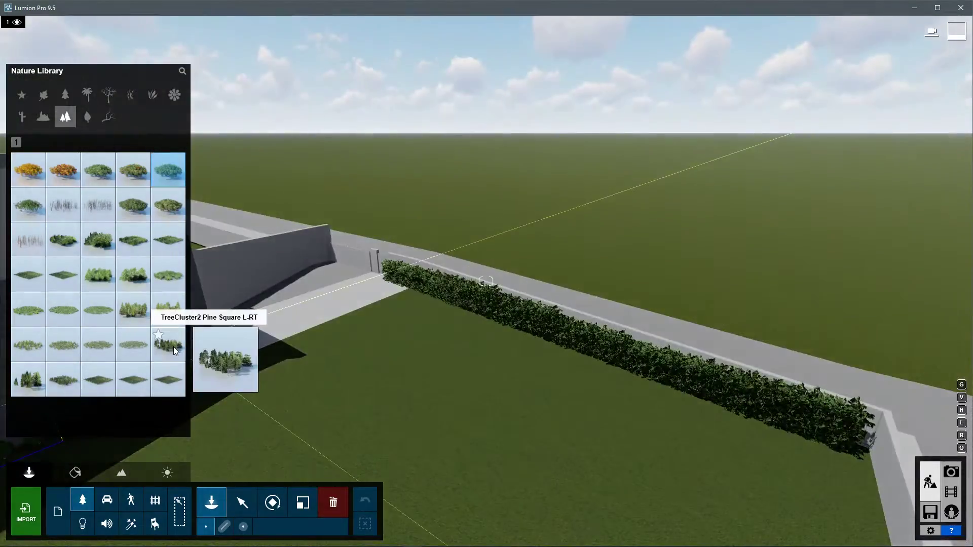
pyautogui.click(175, 350)
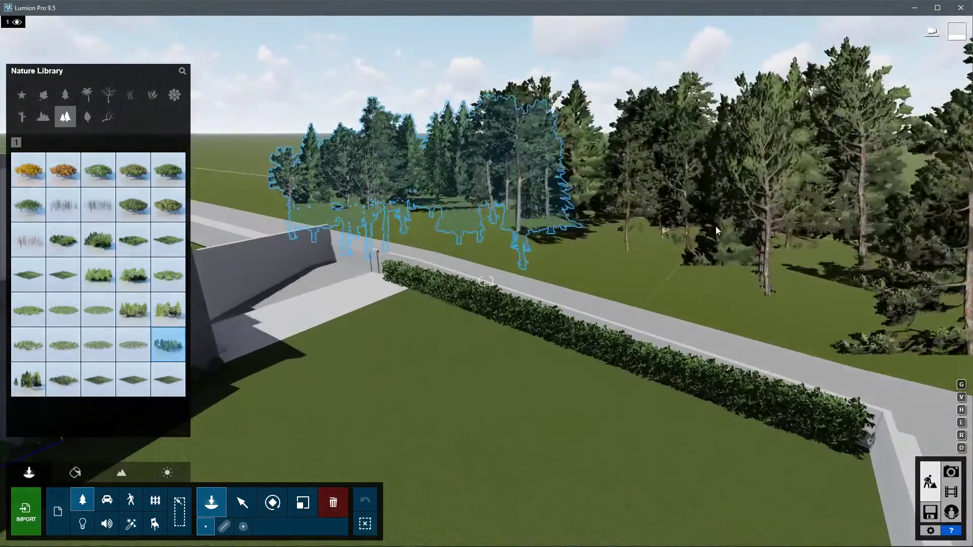
pyautogui.click(139, 318)
pyautogui.click(541, 239)
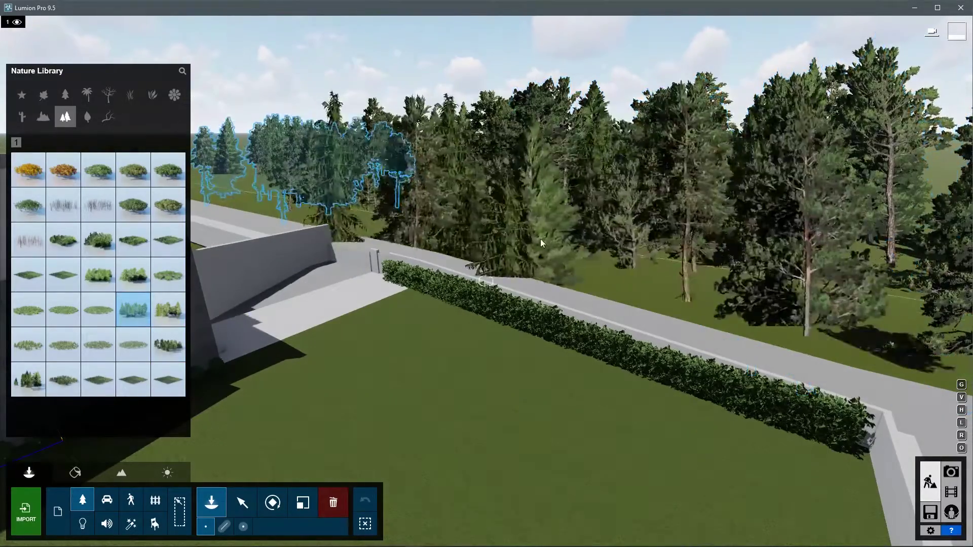
pyautogui.moveTo(553, 230); pyautogui.dragTo(553, 229, button='right')
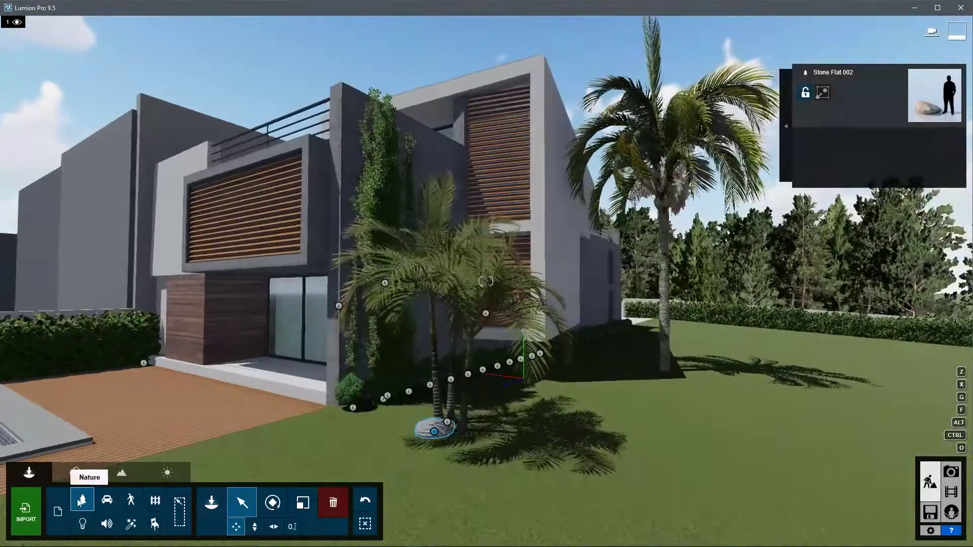
# - Place a boxwood shrub near the palm and shrink it
pyautogui.click(83, 500)
pyautogui.click(28, 169)
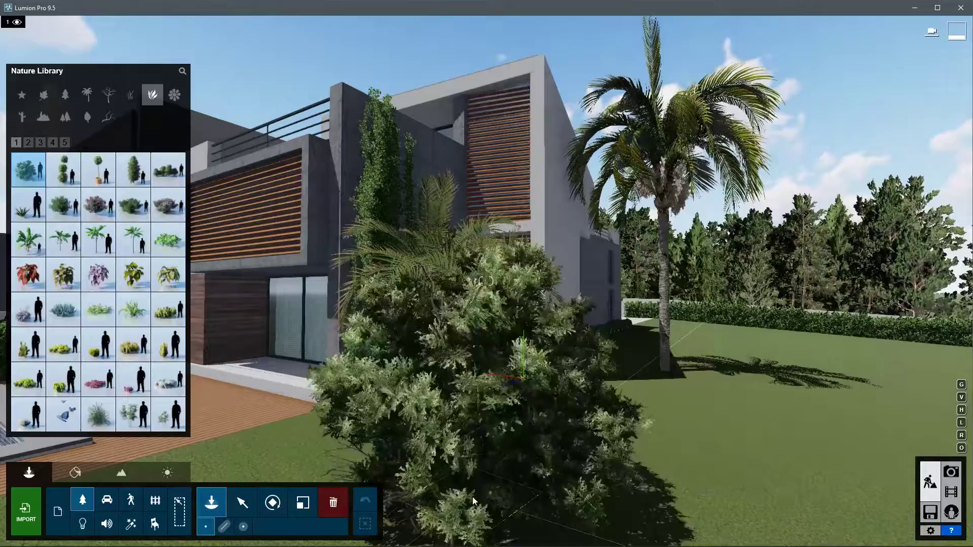
pyautogui.click(456, 440)
pyautogui.moveTo(445, 430); pyautogui.dragTo(384, 442)
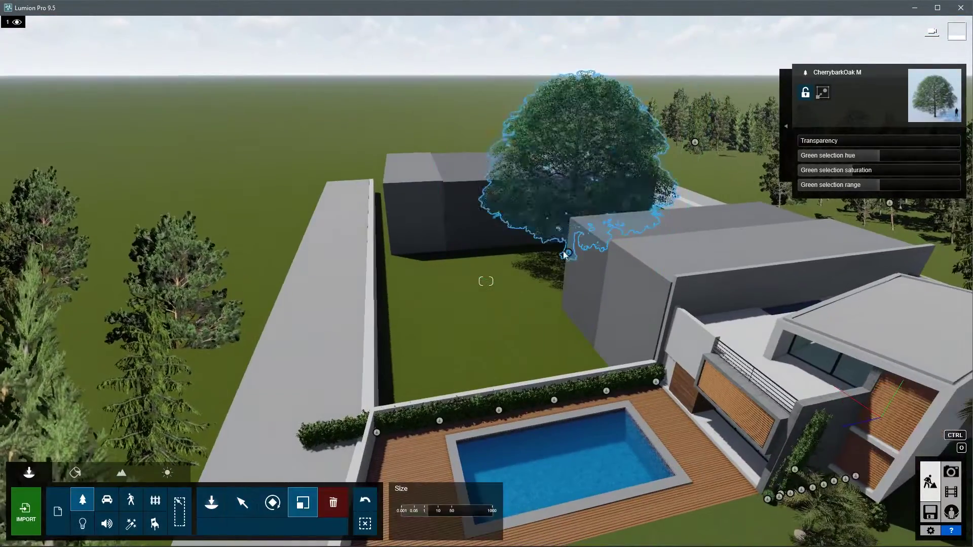
# - Enlarge the cherry bark oak and move it beside the house
pyautogui.moveTo(344, 479); pyautogui.dragTo(344, 457, button='right')
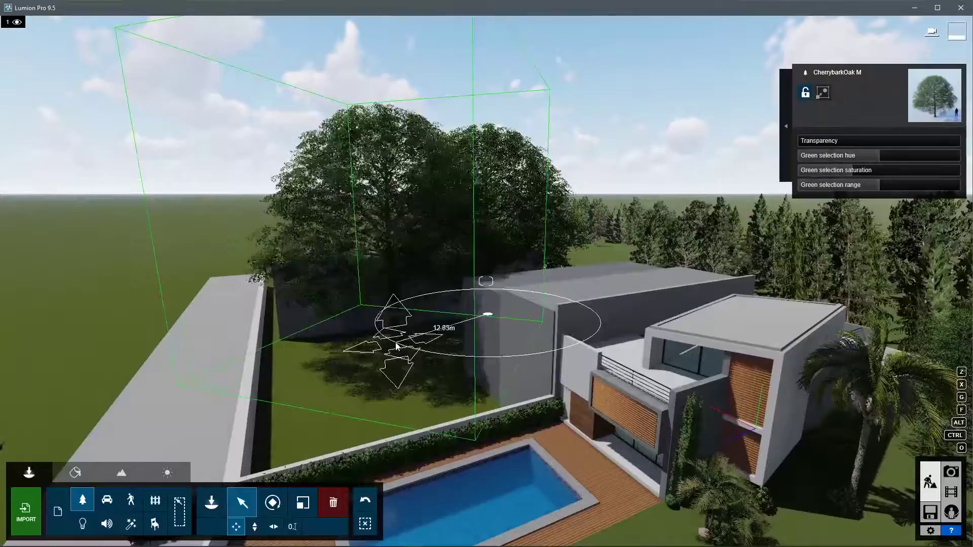
pyautogui.click(243, 502)
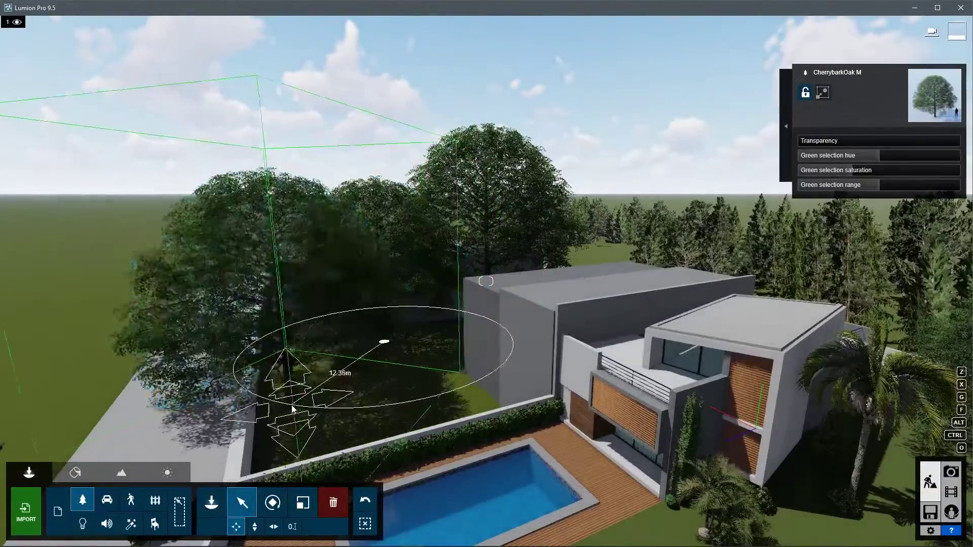
pyautogui.moveTo(486, 304)
pyautogui.mouseDown(button='right')
pyautogui.moveTo(457, 289)
pyautogui.moveTo(728, 473)
pyautogui.mouseUp(button='right')
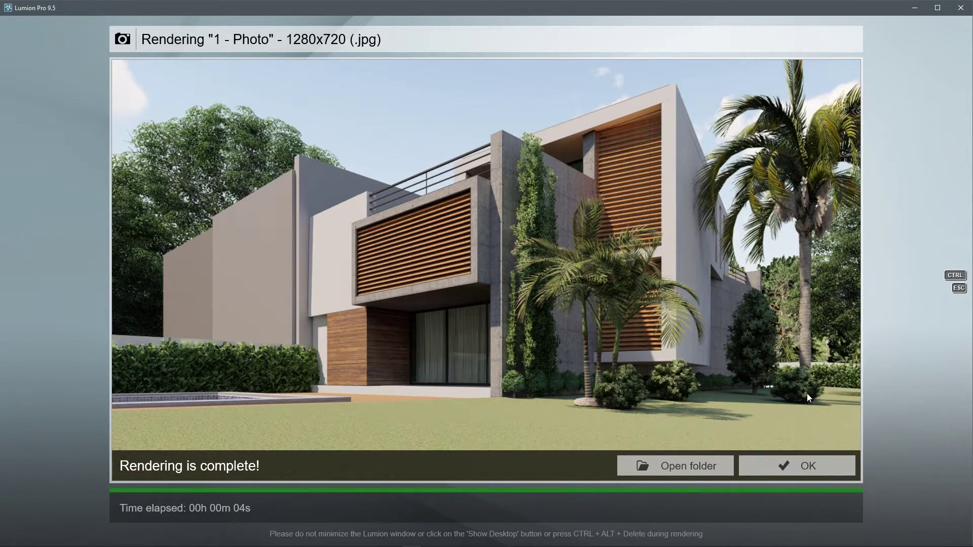
# - Dismiss the finished render and choose a potted plant for the terrace corner
pyautogui.click(798, 465)
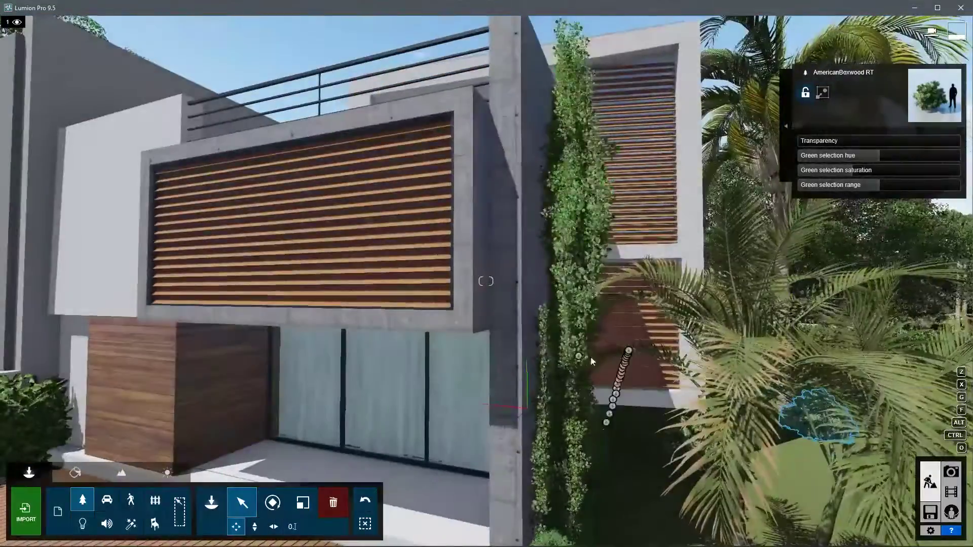
pyautogui.click(564, 356)
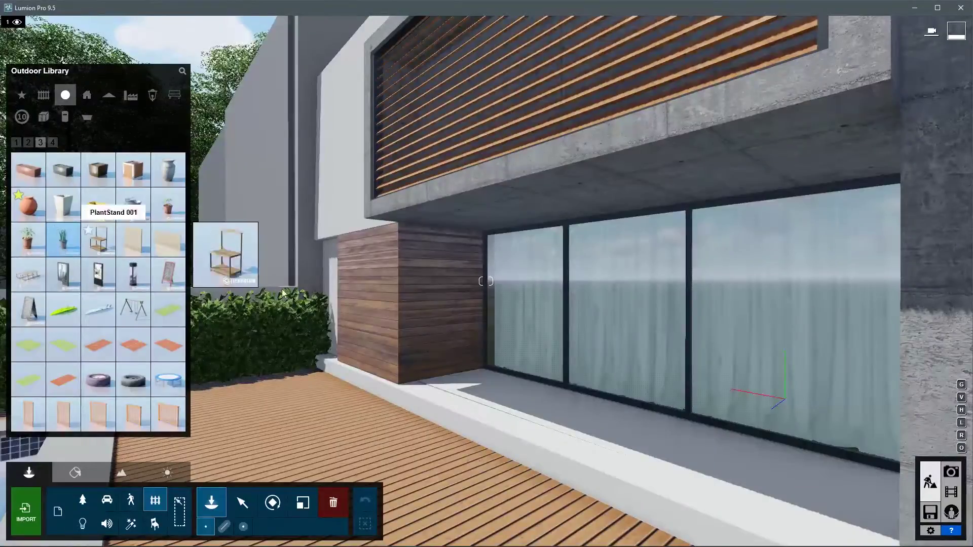
pyautogui.click(99, 242)
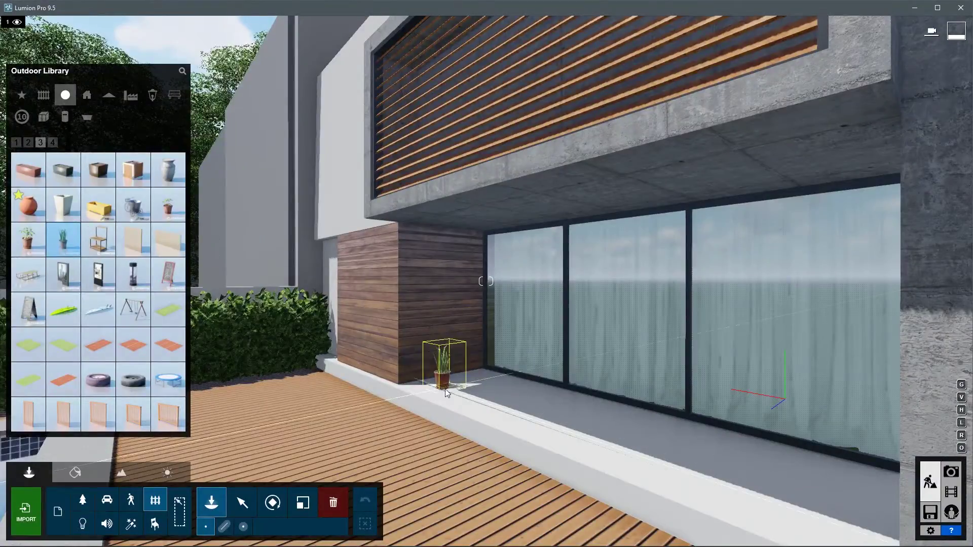
# - Select the dark planter and the ficus plant inside it
pyautogui.click(304, 503)
pyautogui.moveTo(443, 378)
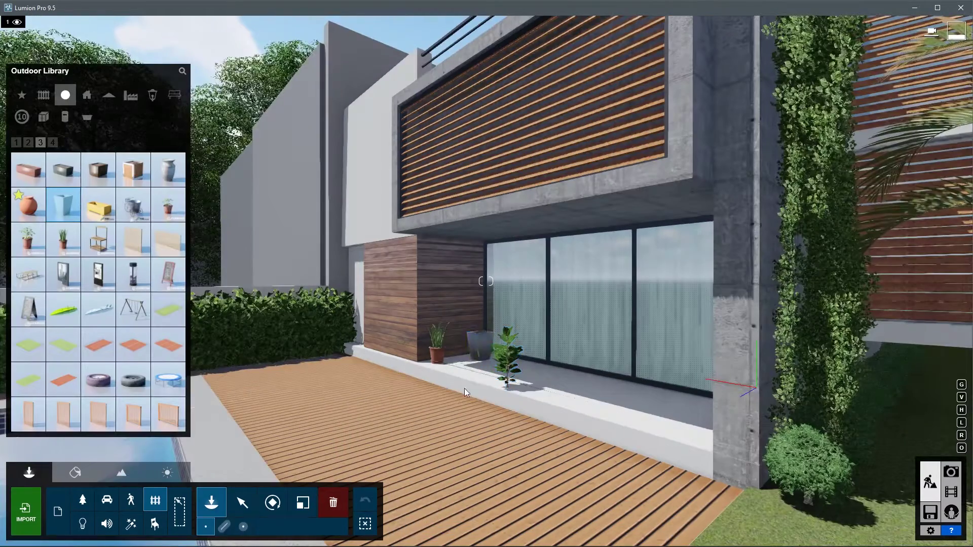
pyautogui.click(250, 506)
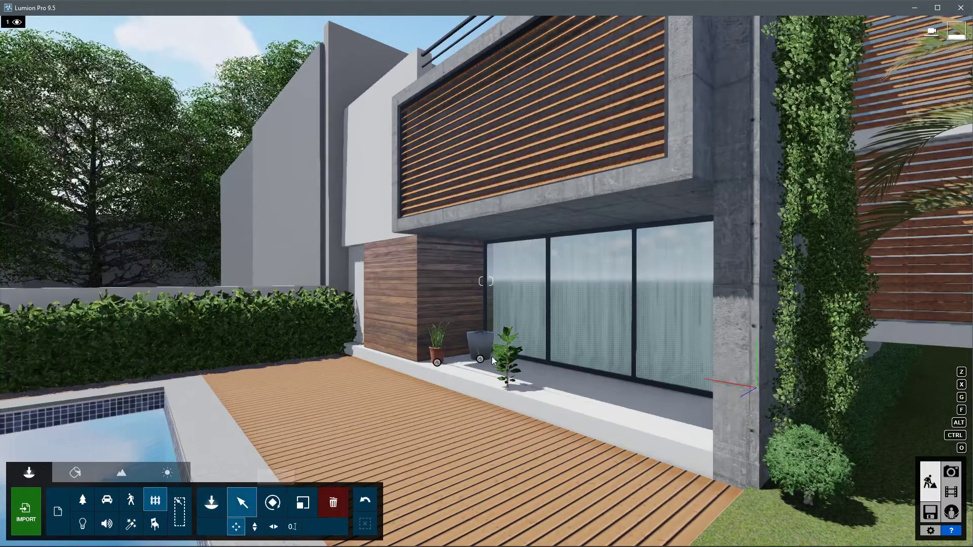
pyautogui.click(480, 361)
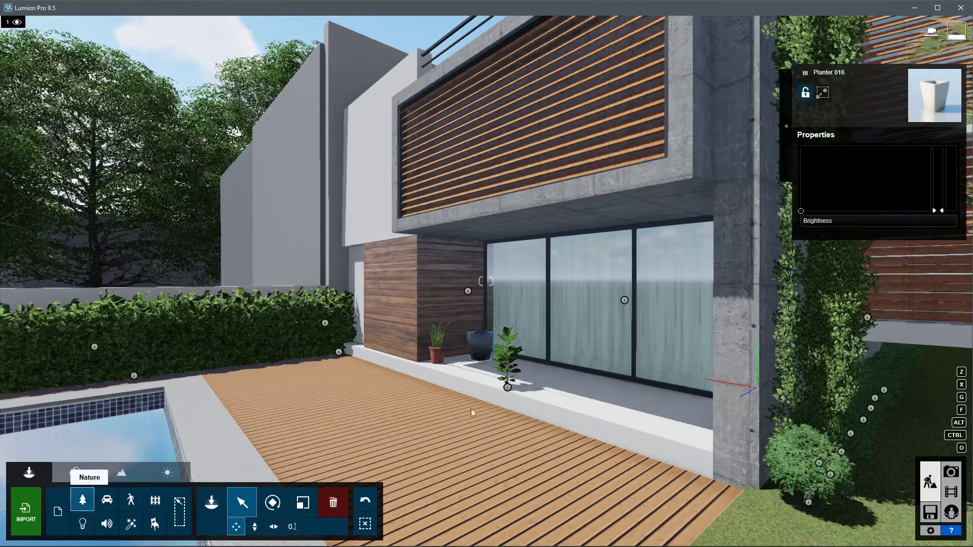
pyautogui.click(508, 387)
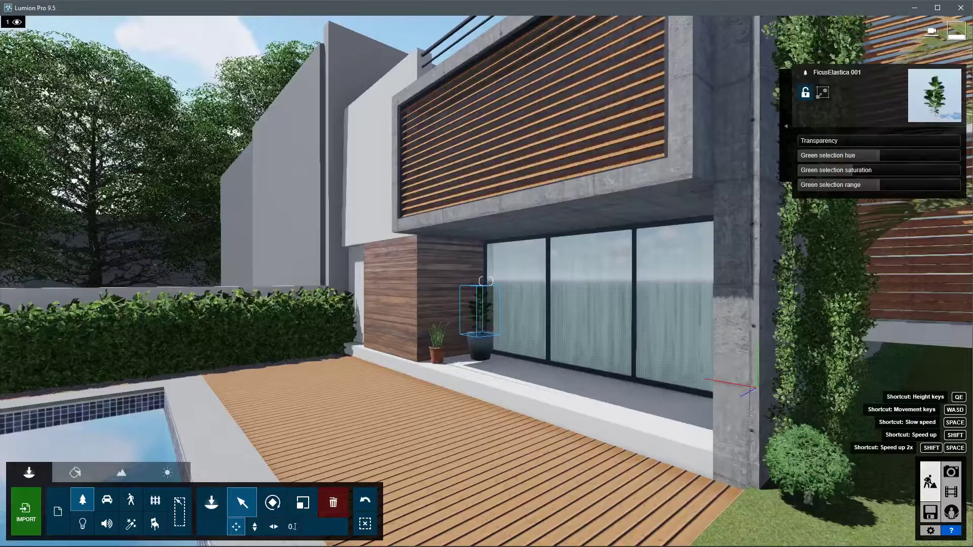
pyautogui.scroll(5, 463, 311)
# - Scale the ficus taller, then shrink it back down slightly
pyautogui.press('l')
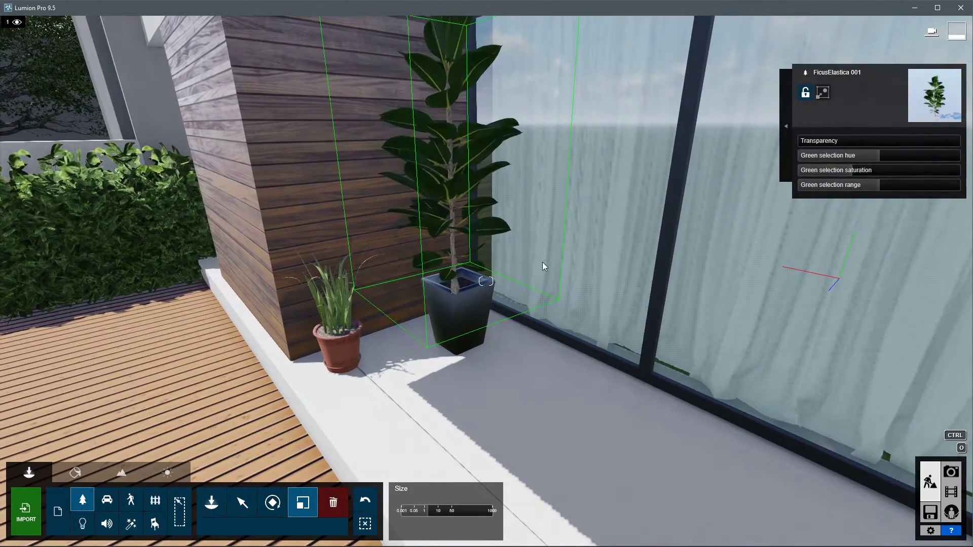
pyautogui.moveTo(517, 266); pyautogui.dragTo(542, 262)
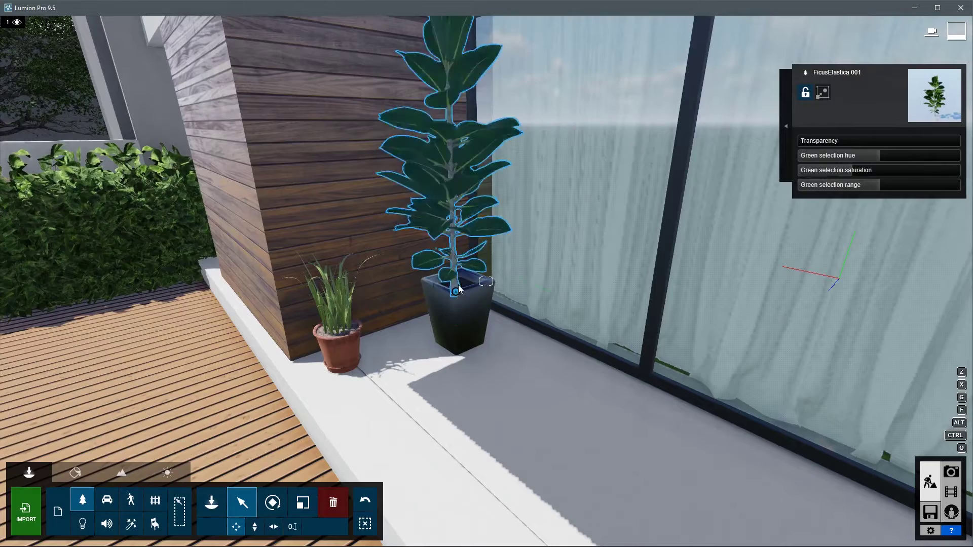
pyautogui.moveTo(456, 291); pyautogui.dragTo(373, 394)
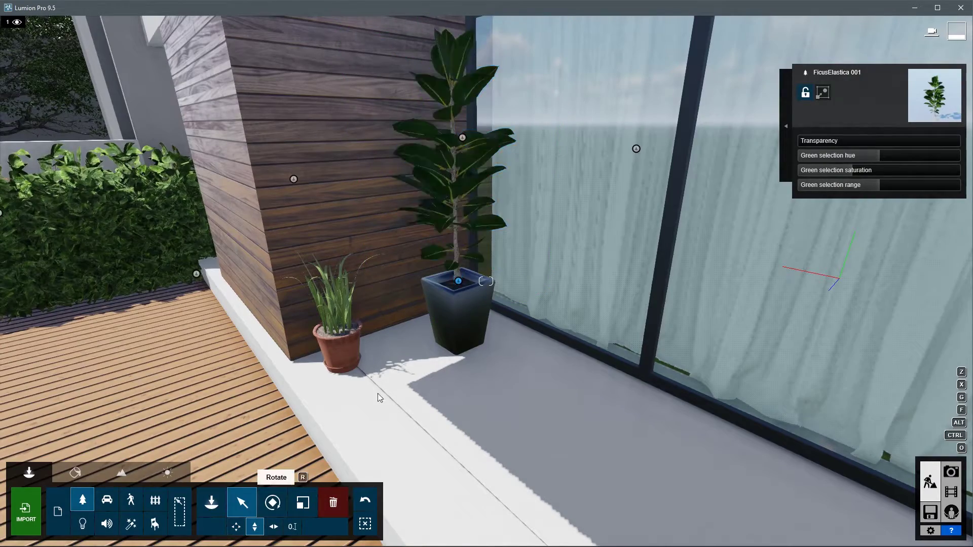
pyautogui.scroll(-10, 459, 284)
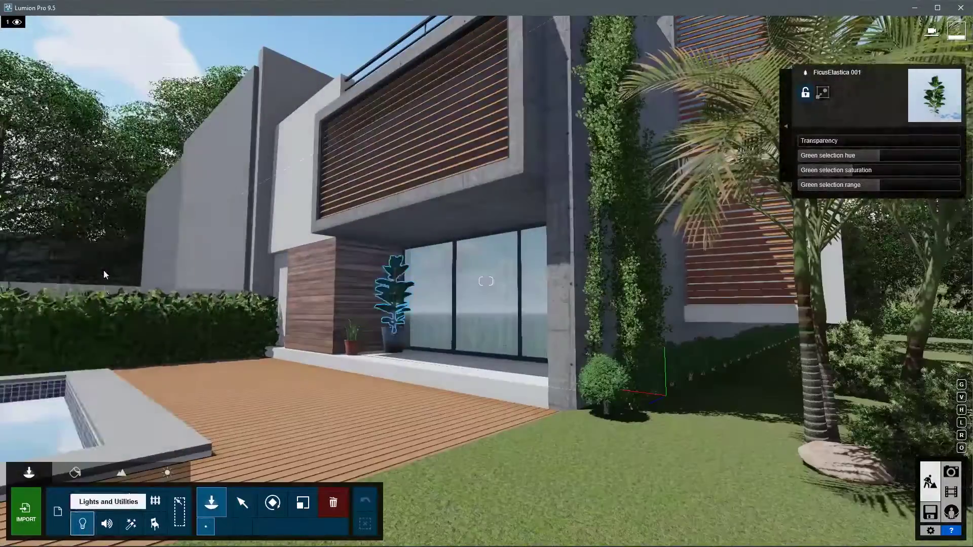
pyautogui.click(82, 523)
# - Place a reflection control on the deck and a Lamp03 spotlight under the soffit
pyautogui.click(132, 146)
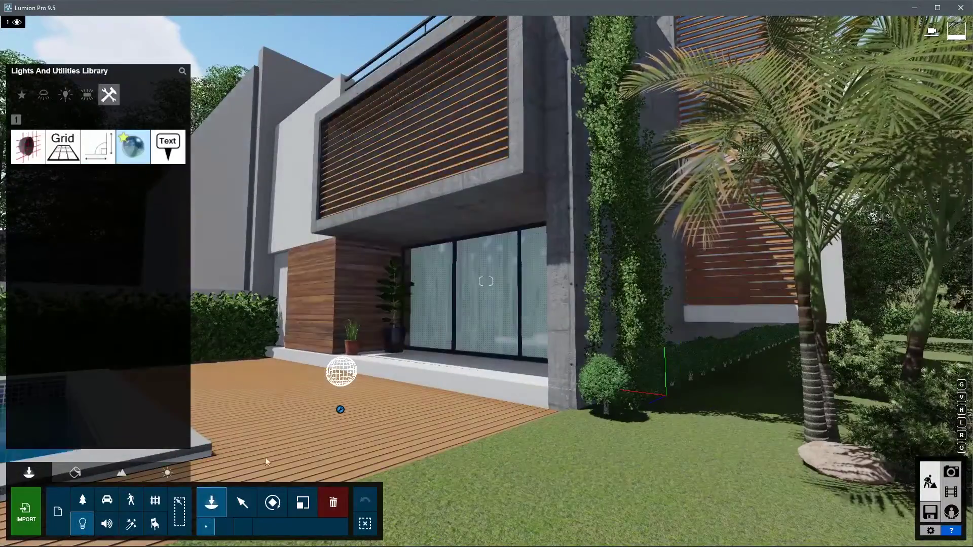
pyautogui.click(339, 381)
pyautogui.scroll(5, 341, 390)
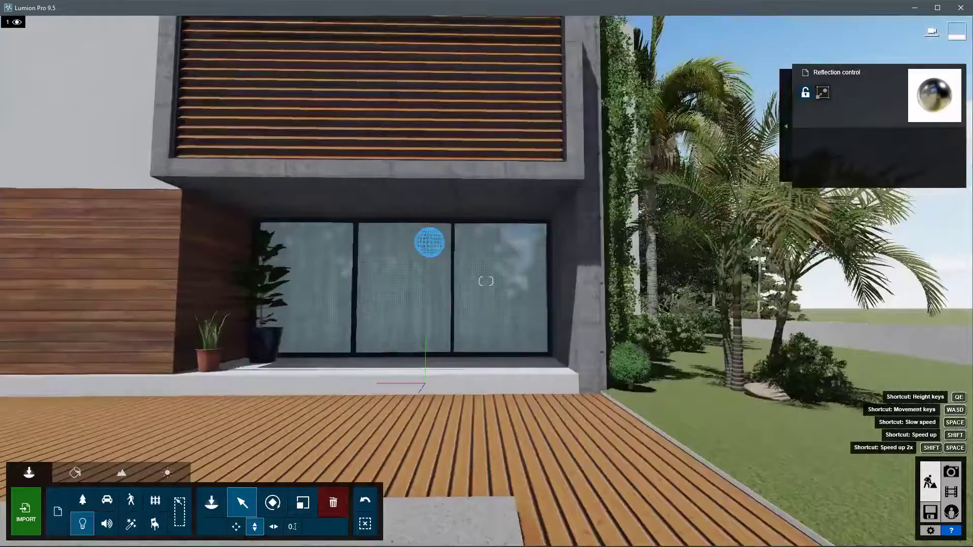
pyautogui.scroll(-4, 346, 380)
pyautogui.scroll(2, 349, 375)
pyautogui.click(82, 523)
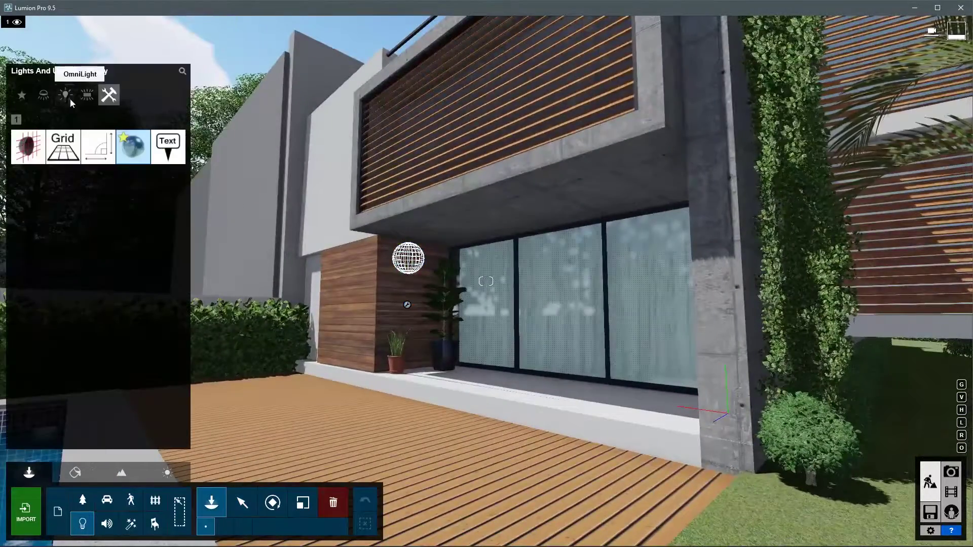
pyautogui.click(65, 94)
pyautogui.click(44, 95)
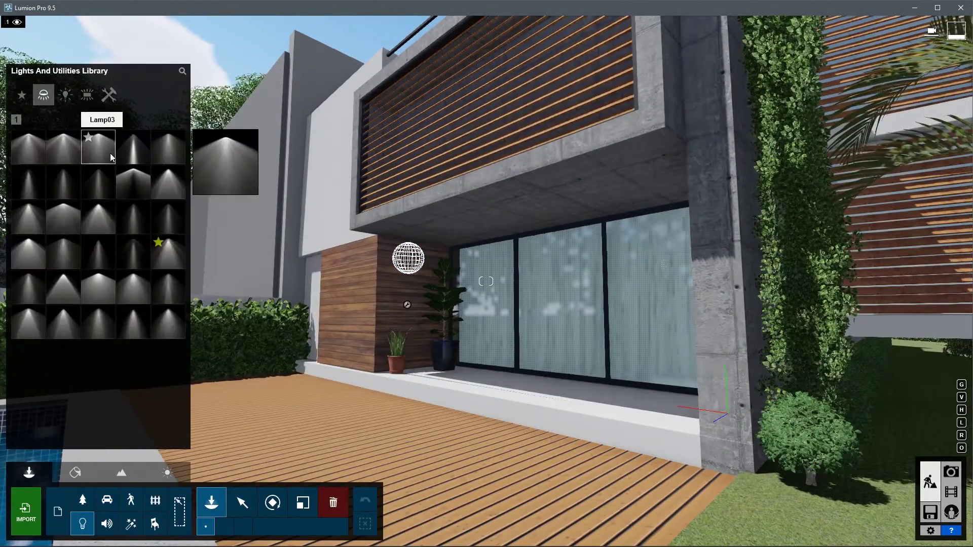
pyautogui.click(111, 157)
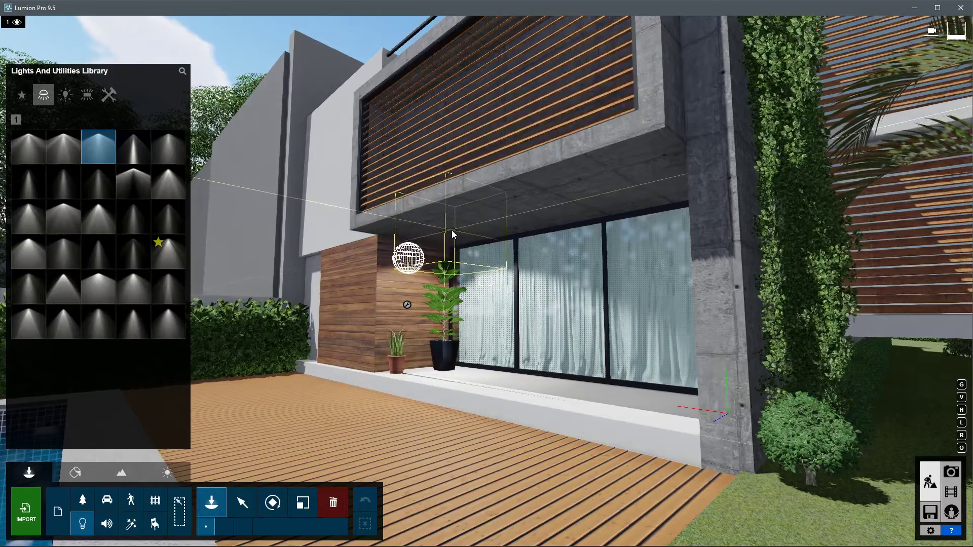
pyautogui.click(451, 235)
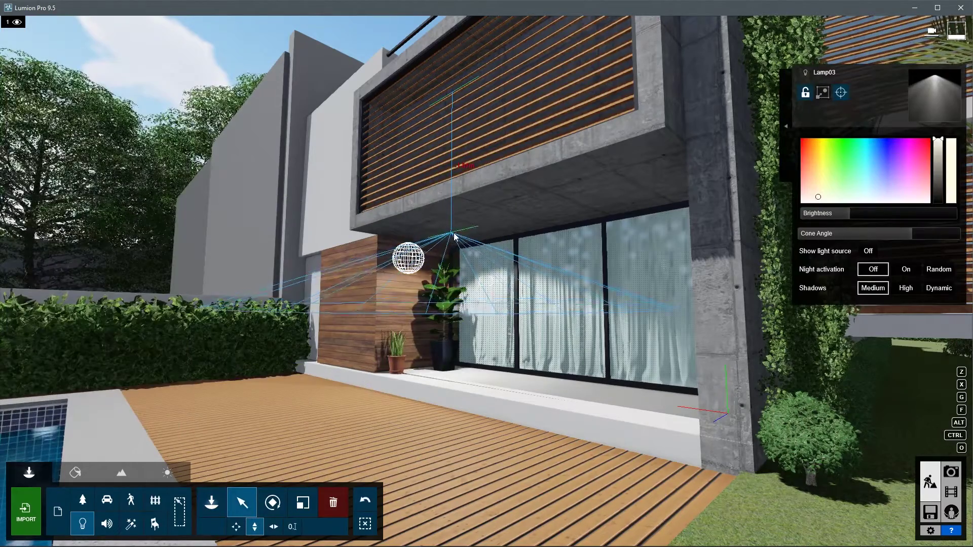
# - Dim the spotlight, adjust its cone angle, and slide it right along the soffit
pyautogui.press('w')
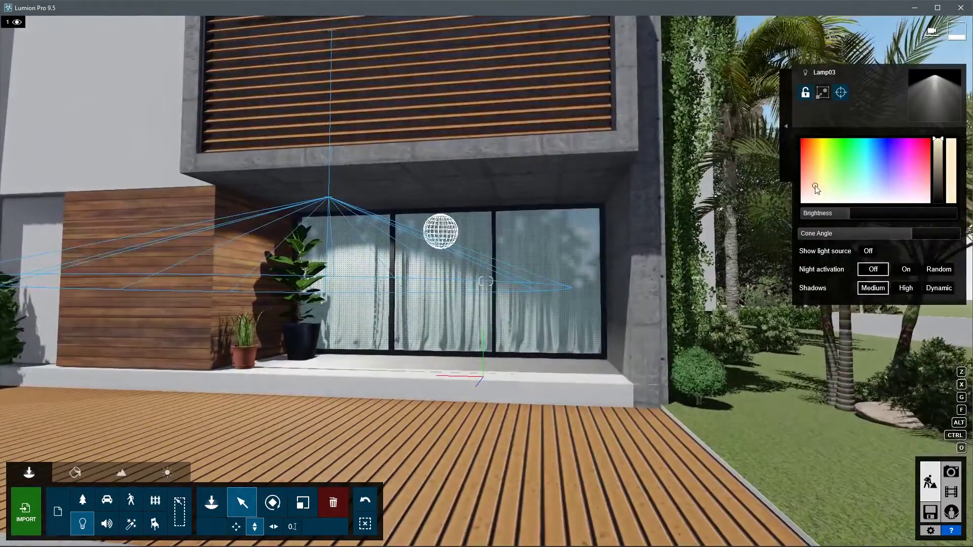
pyautogui.moveTo(859, 219); pyautogui.dragTo(836, 220)
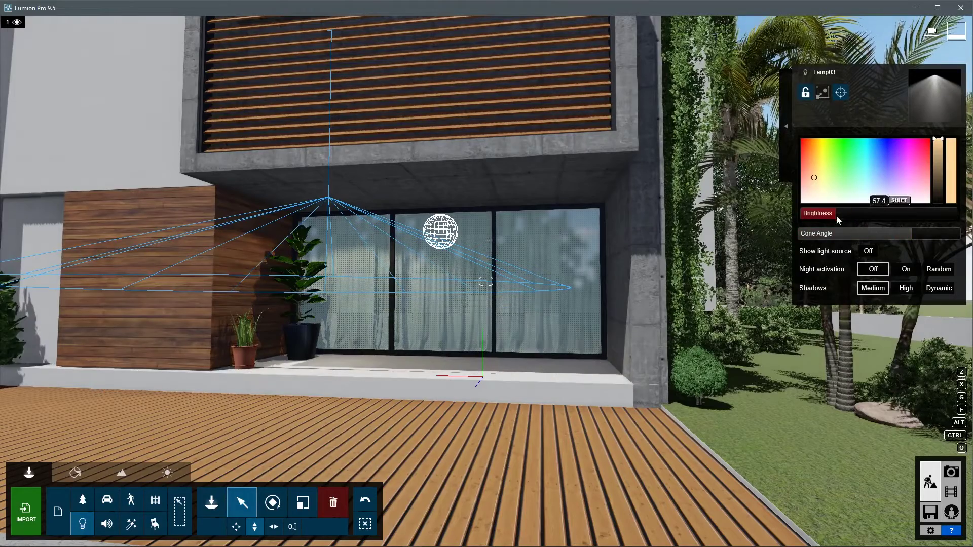
pyautogui.press('w')
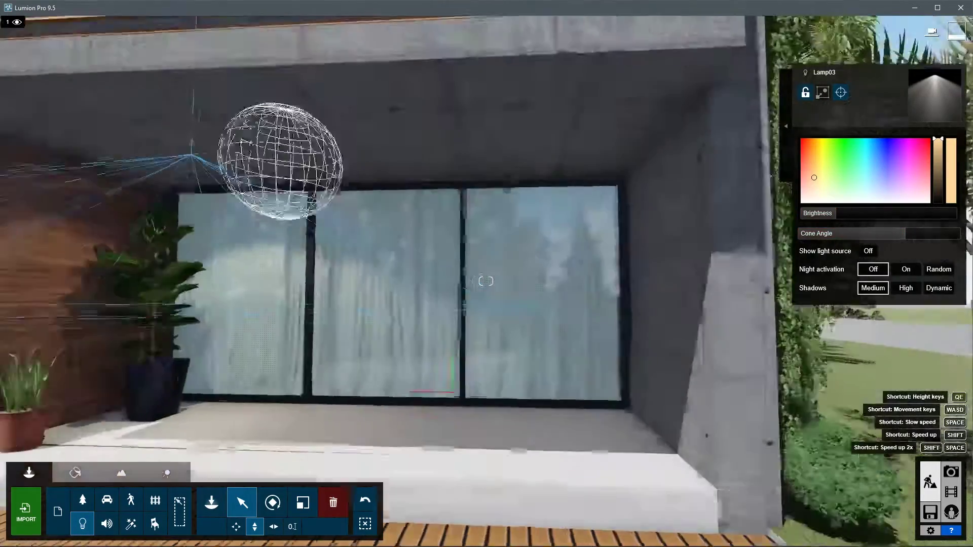
pyautogui.moveTo(456, 342); pyautogui.dragTo(460, 274, button='right')
pyautogui.click(302, 266)
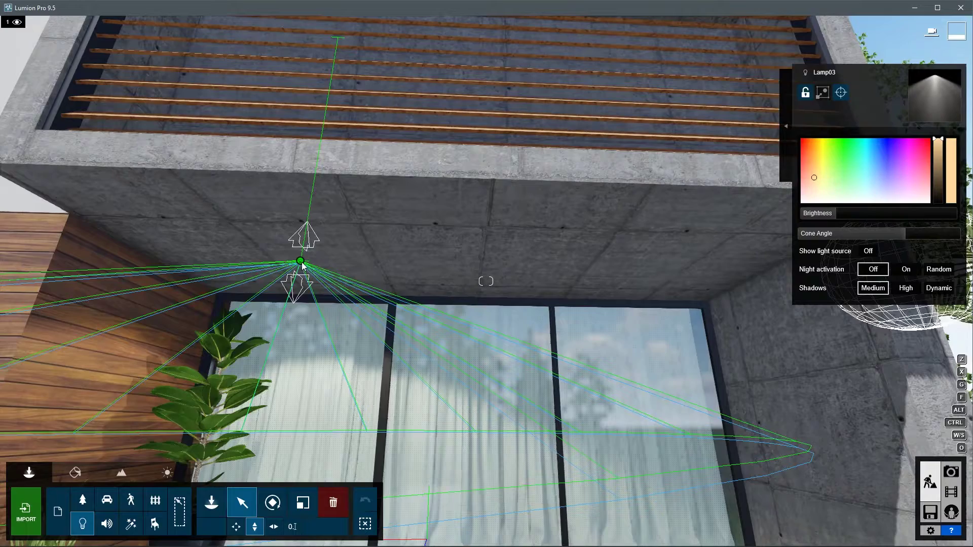
pyautogui.moveTo(302, 268); pyautogui.dragTo(688, 271)
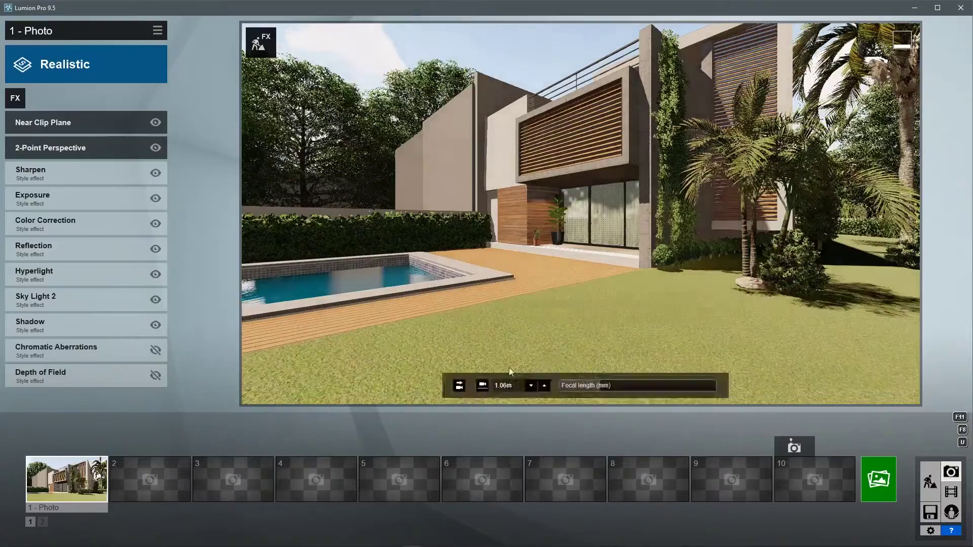
# - Render Photo 1 at Email size and save it as JPG
pyautogui.click(76, 476)
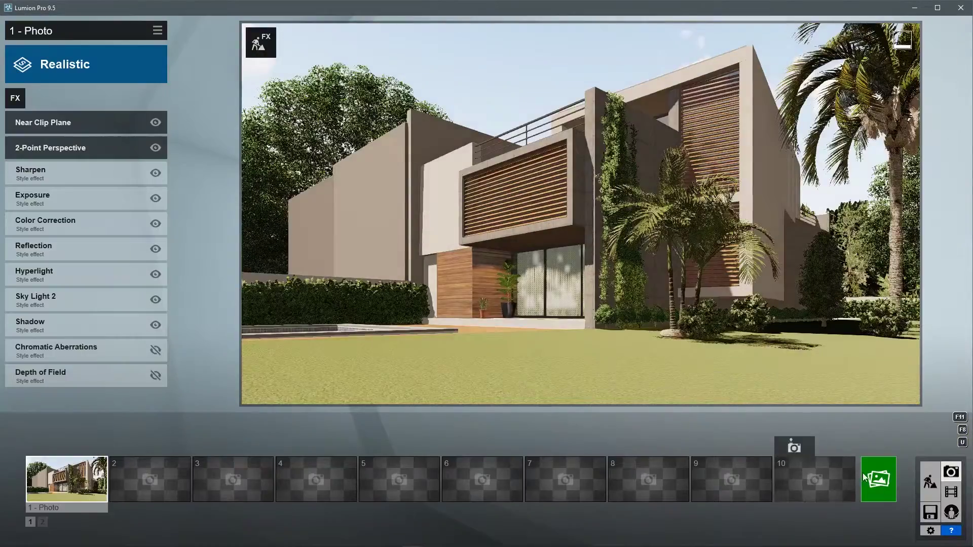
pyautogui.click(879, 479)
pyautogui.click(291, 403)
pyautogui.press('Return')
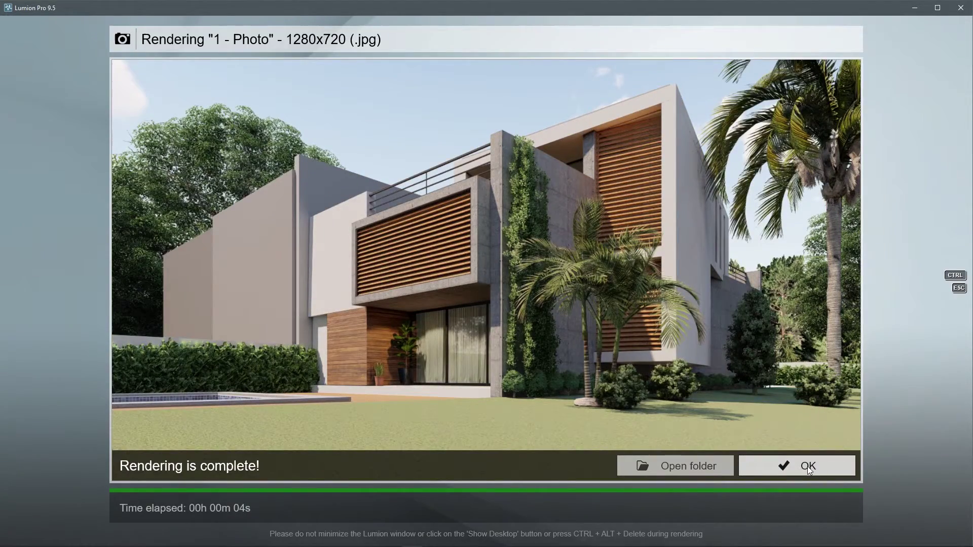
pyautogui.click(808, 465)
# - Place two deck loungers beside the pool
pyautogui.click(500, 412)
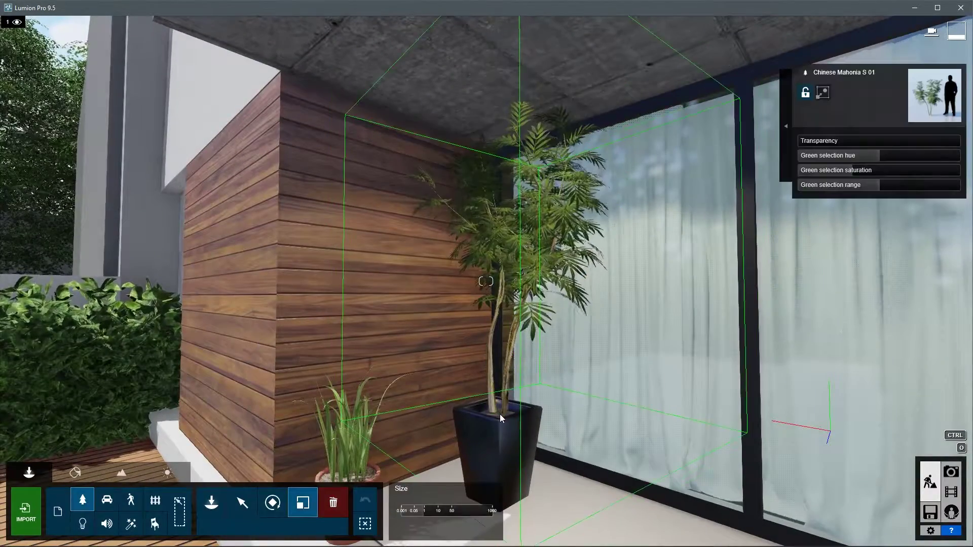
pyautogui.click(242, 502)
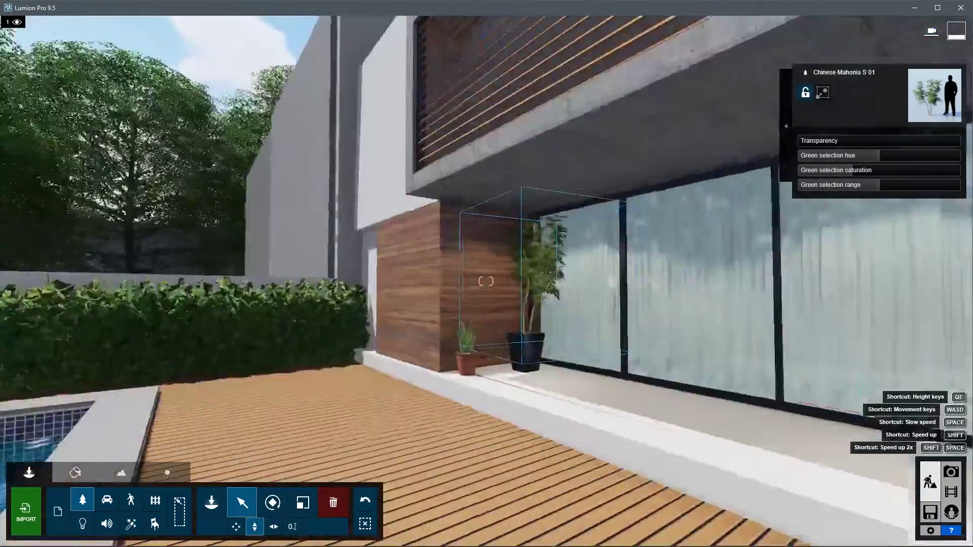
pyautogui.scroll(-5, 487, 282)
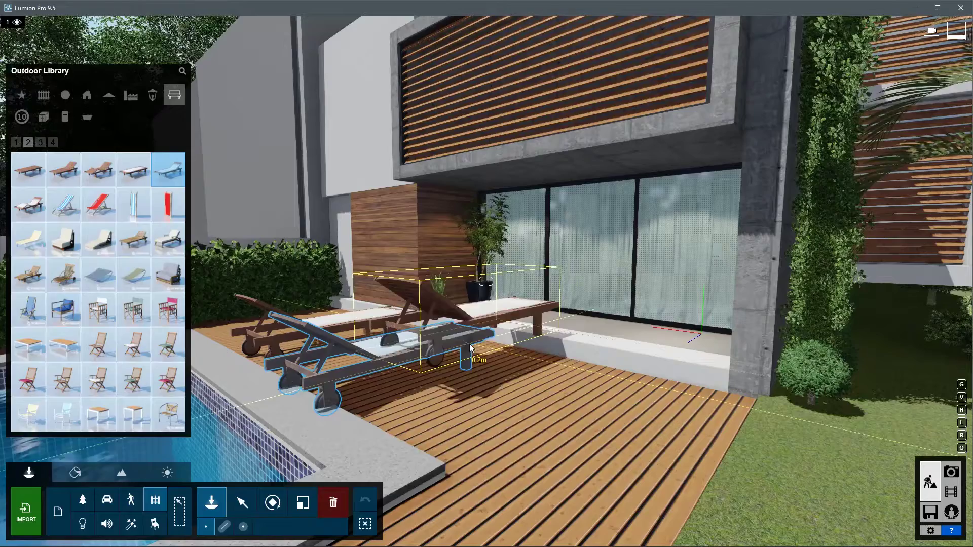
pyautogui.click(470, 348)
pyautogui.click(241, 503)
pyautogui.click(396, 346)
pyautogui.click(302, 502)
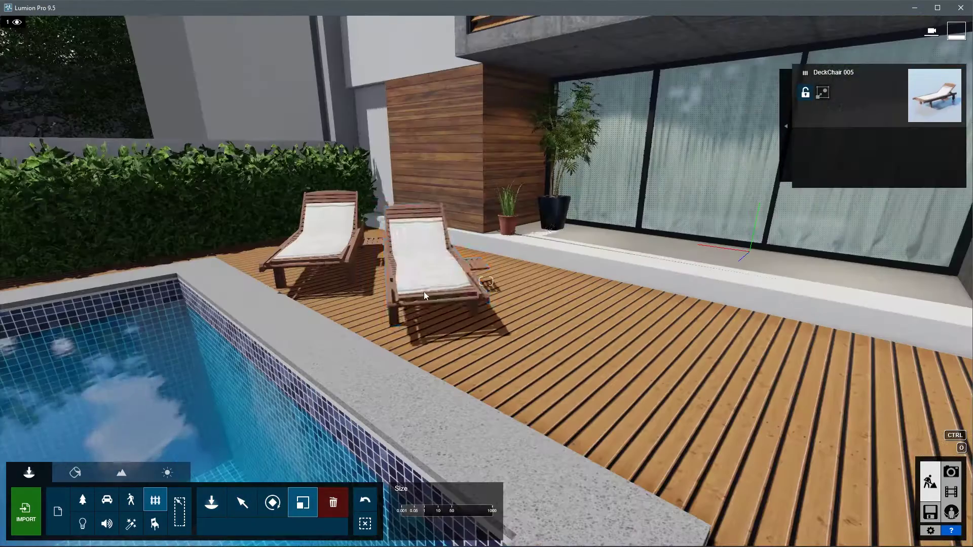
# - Nudge both deck chairs slightly left
pyautogui.keyDown('ctrl'); pyautogui.click(423, 292); pyautogui.keyUp('ctrl')
pyautogui.click(247, 498)
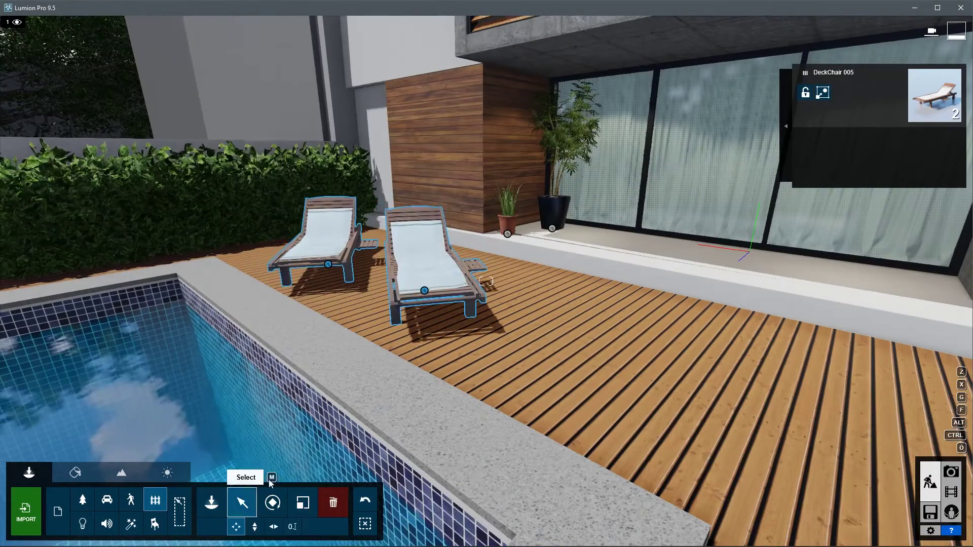
pyautogui.moveTo(424, 291); pyautogui.dragTo(416, 287)
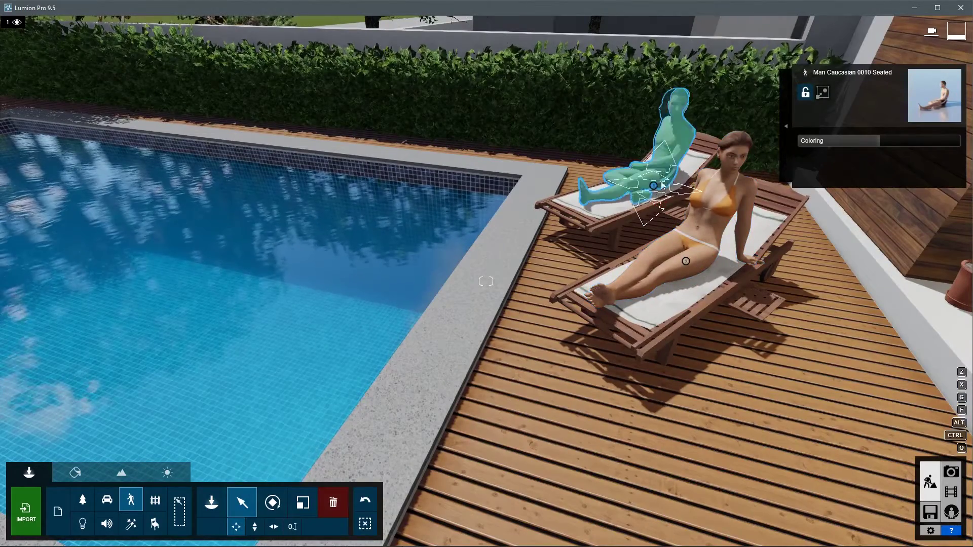
pyautogui.press('s')
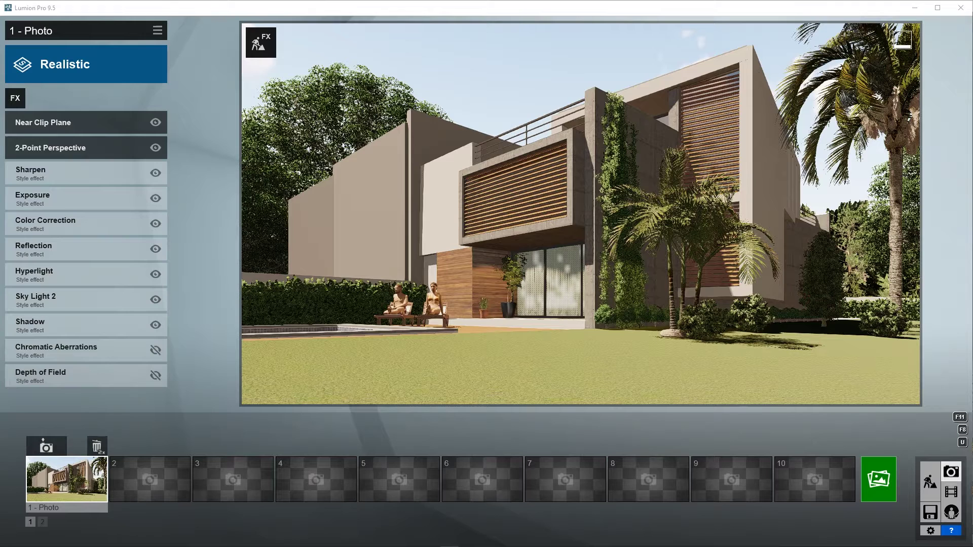
pyautogui.moveTo(77, 173)
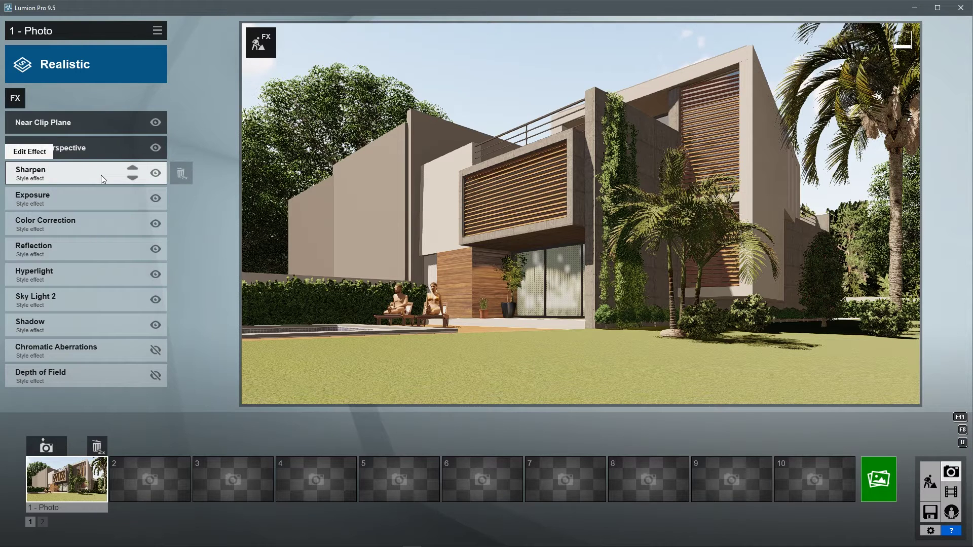
# - Adjust the Sharpen effect and add a Real Skies weather effect
pyautogui.click(101, 175)
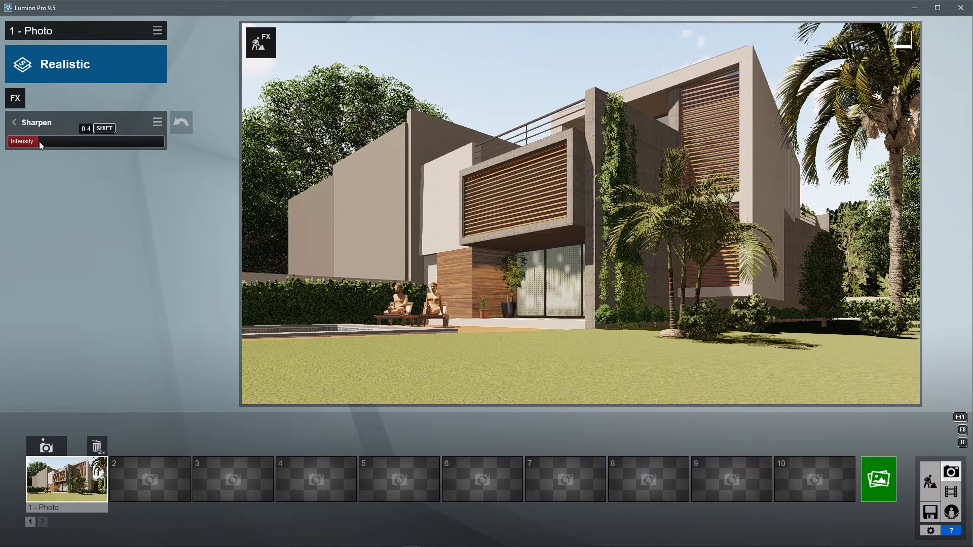
pyautogui.click(13, 123)
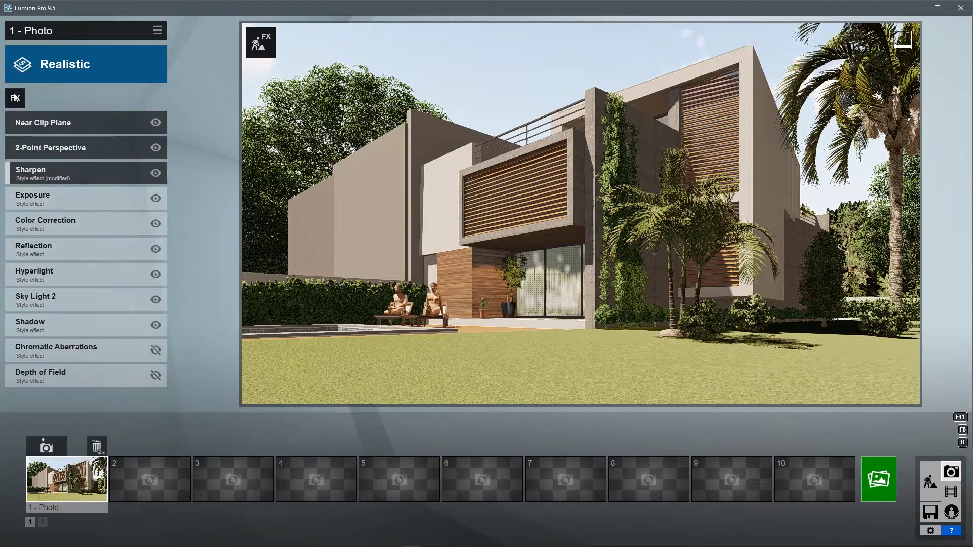
pyautogui.click(15, 98)
pyautogui.click(364, 104)
pyautogui.click(335, 176)
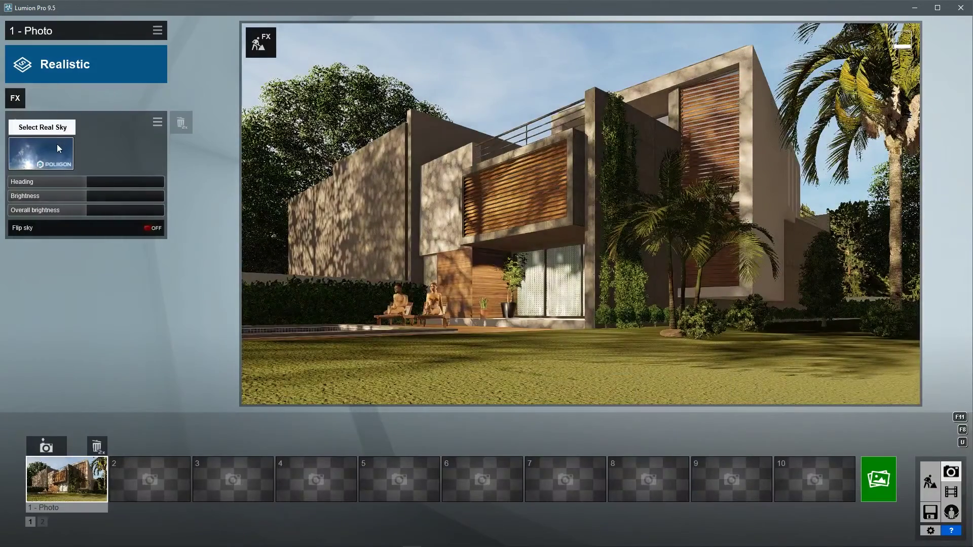
# - Choose a clear sky preset and rotate its heading
pyautogui.click(57, 148)
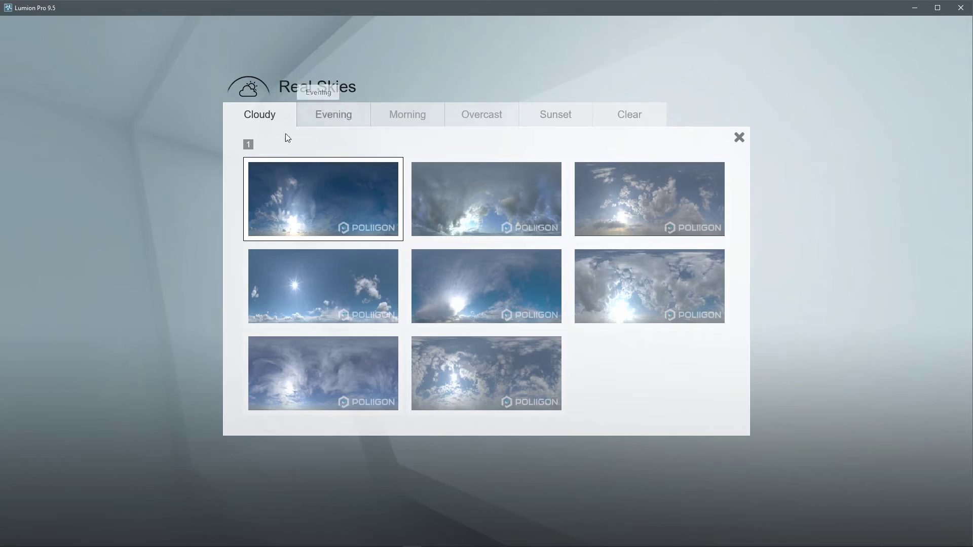
pyautogui.click(325, 118)
pyautogui.click(630, 114)
pyautogui.click(338, 182)
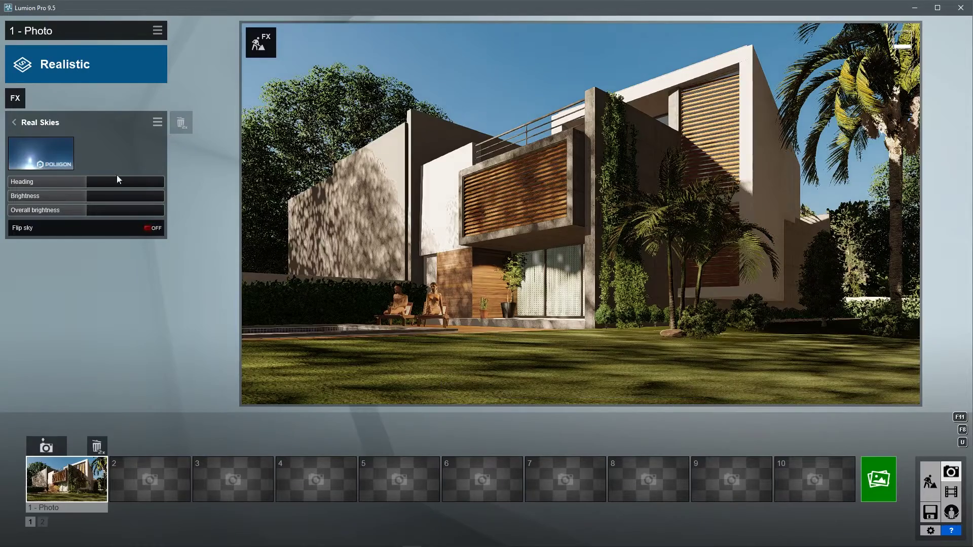
pyautogui.moveTo(86, 181); pyautogui.dragTo(79, 182)
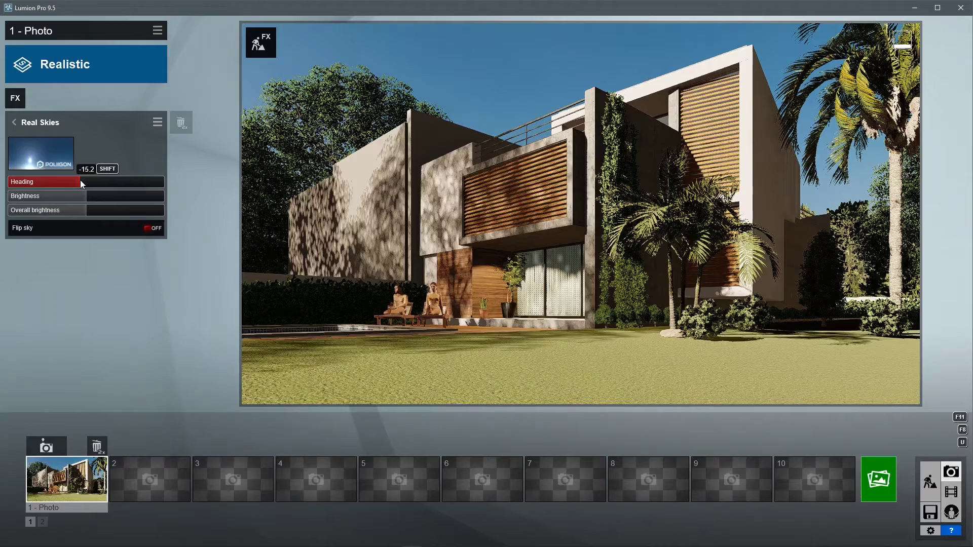
pyautogui.moveTo(80, 180)
pyautogui.mouseDown()
pyautogui.moveTo(102, 212)
pyautogui.moveTo(129, 211)
pyautogui.mouseUp()
# - Try other clear sky presets before settling on one
pyautogui.click(42, 153)
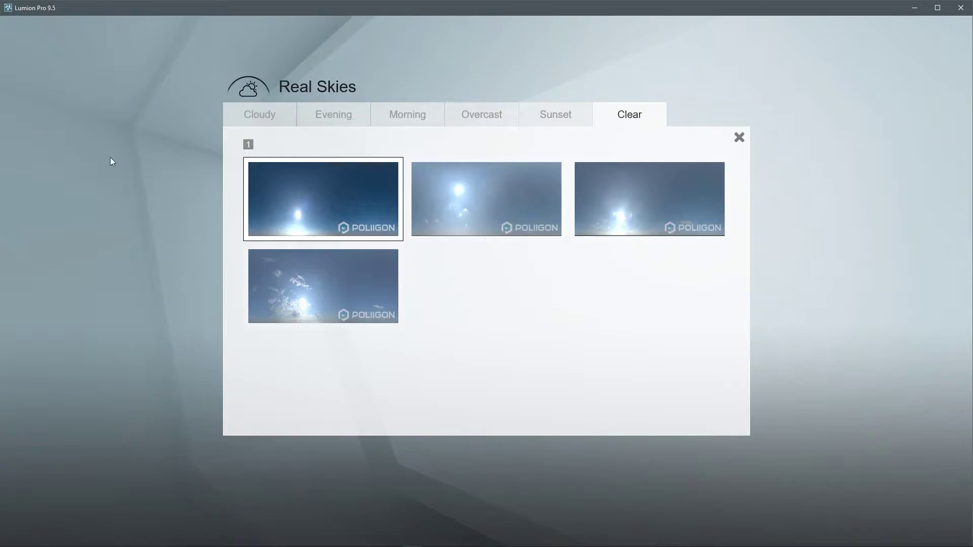
pyautogui.click(518, 197)
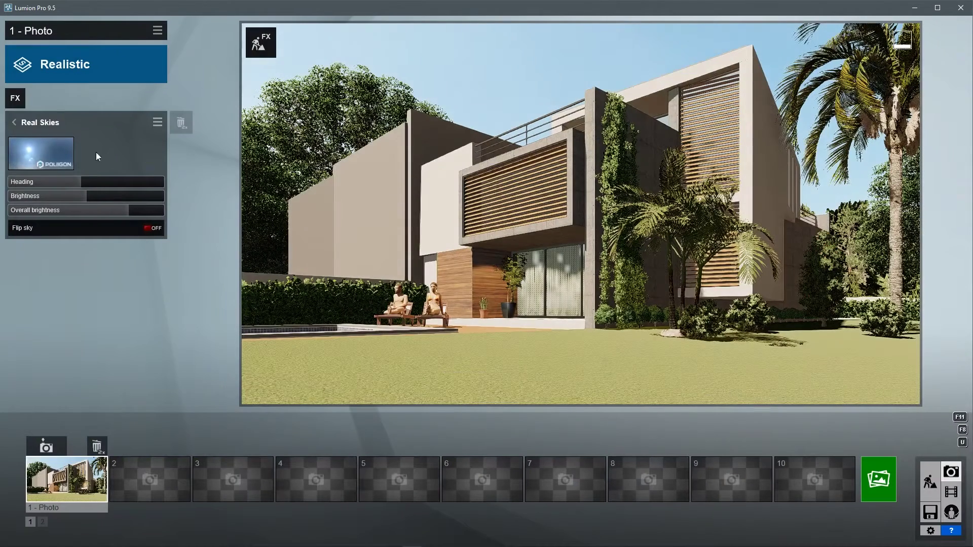
pyautogui.click(57, 142)
pyautogui.click(644, 217)
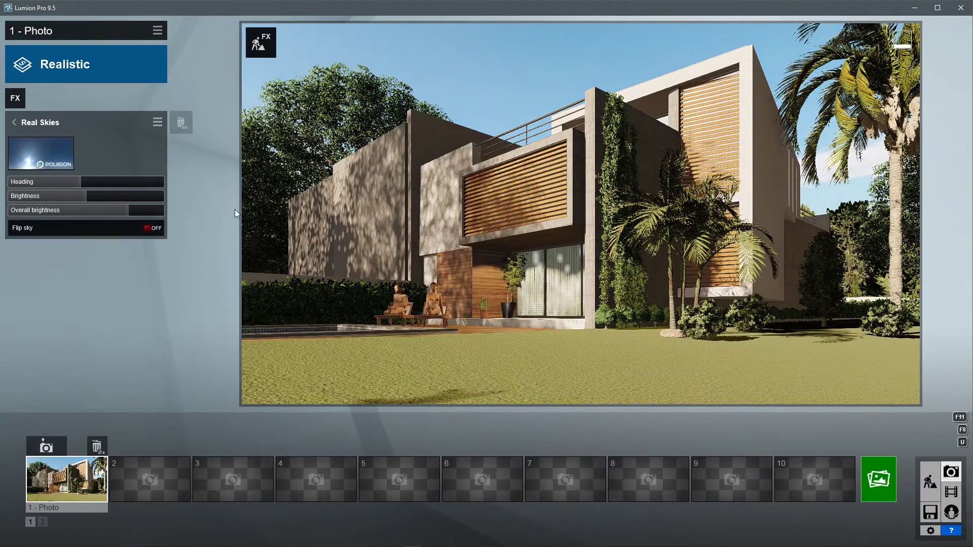
# - Render Photo 1 at Email size and save it
pyautogui.click(878, 479)
pyautogui.click(296, 407)
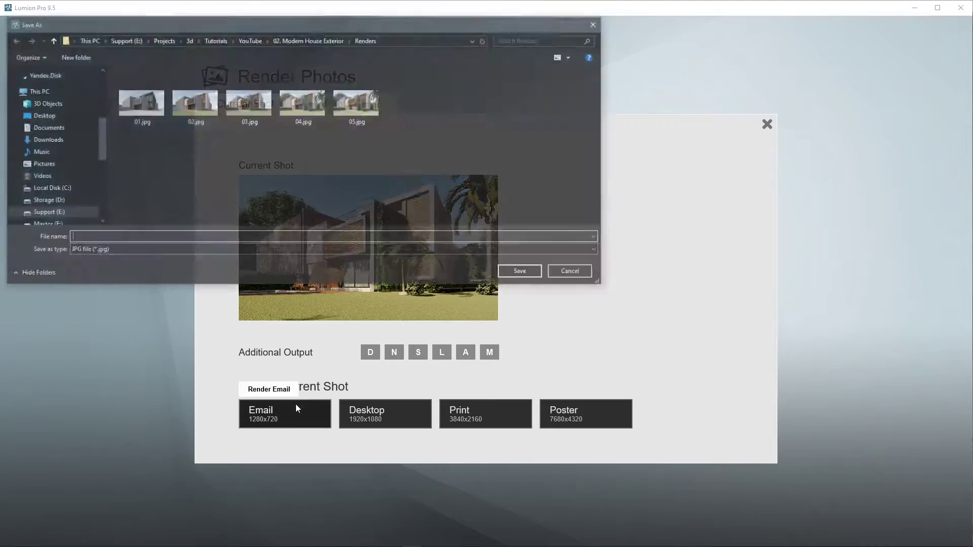
pyautogui.write('06')
pyautogui.press('Return')
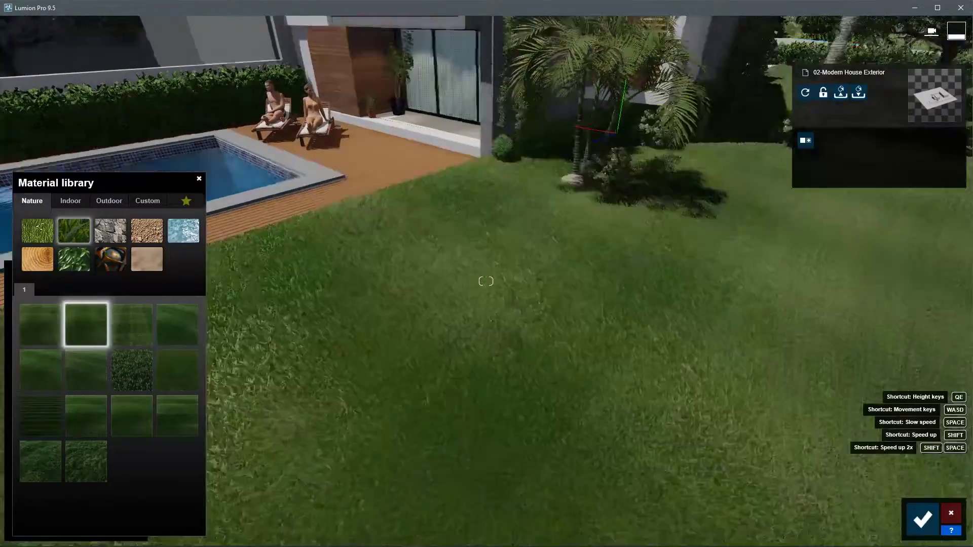
# - Apply Clean Cut Grass 02 to the lawn and confirm the material
pyautogui.moveTo(486, 282); pyautogui.dragTo(281, 408, button='right')
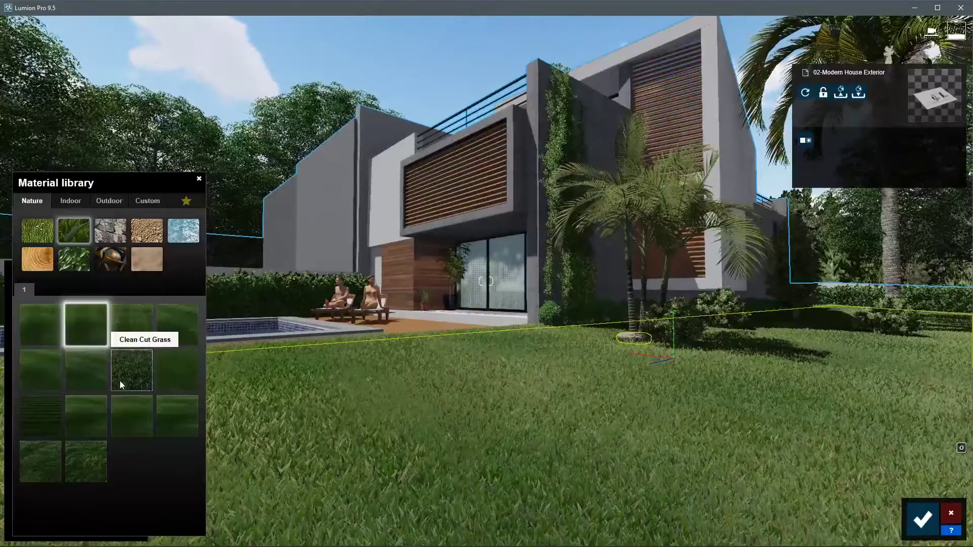
pyautogui.click(182, 379)
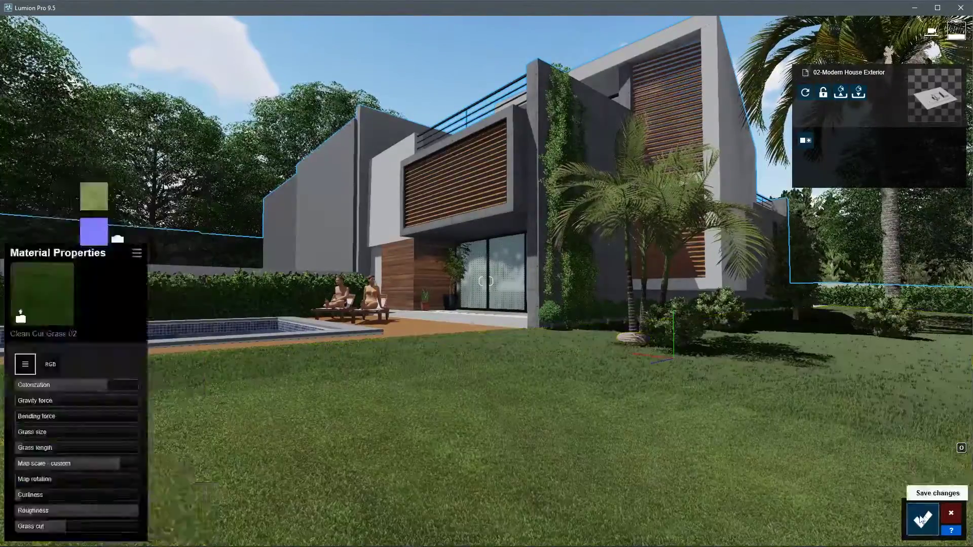
pyautogui.click(922, 519)
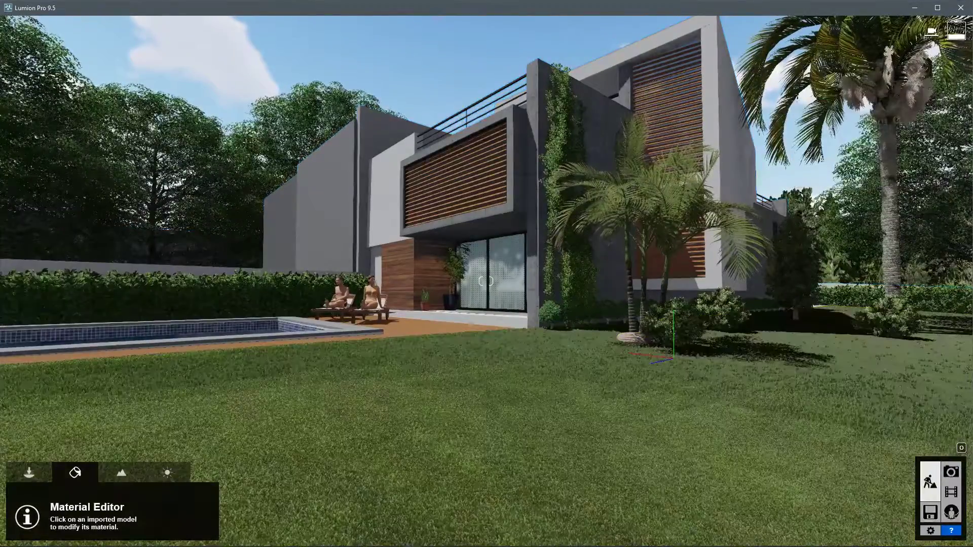
# - Render Photo 1 at Email 1280x720, save it, and return to Build mode
pyautogui.click(951, 471)
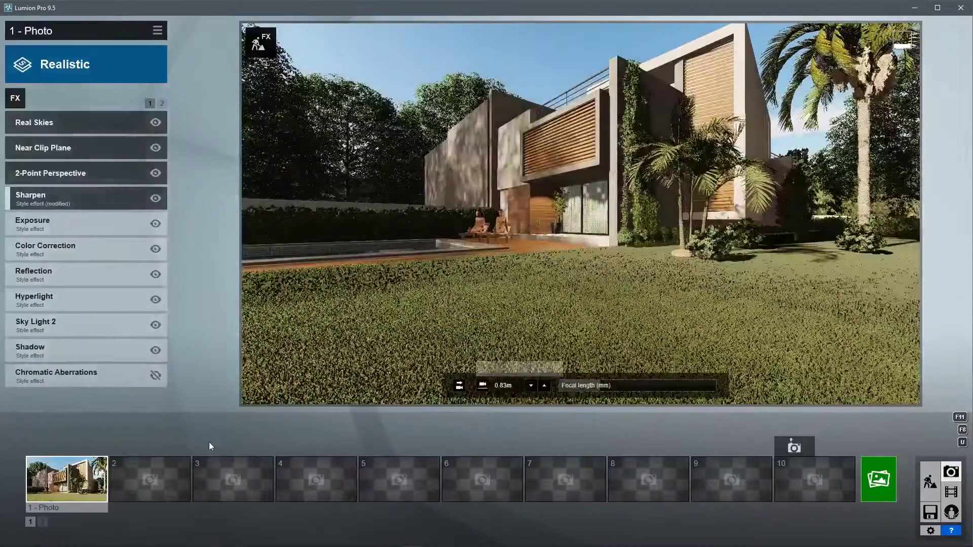
pyautogui.click(879, 477)
pyautogui.click(264, 405)
pyautogui.press('Return')
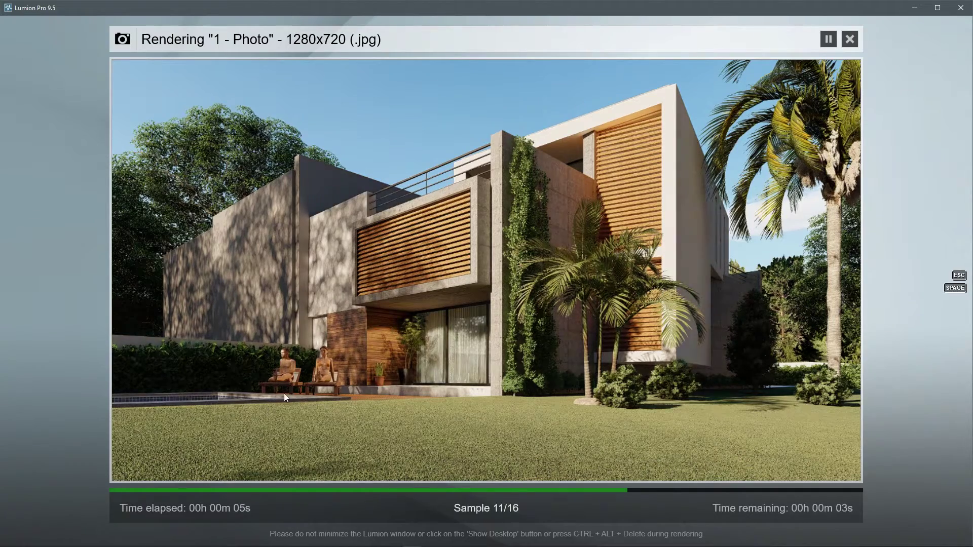
pyautogui.click(813, 465)
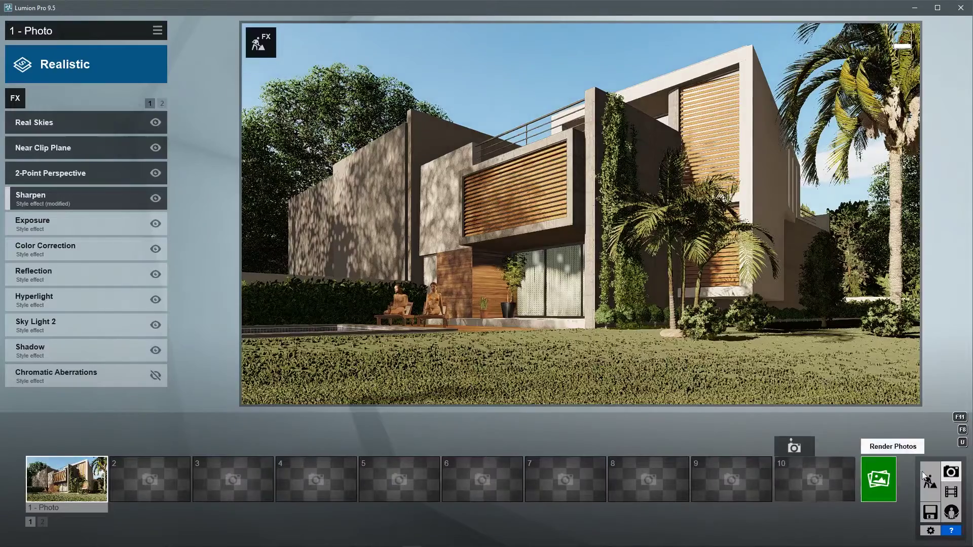
pyautogui.click(930, 480)
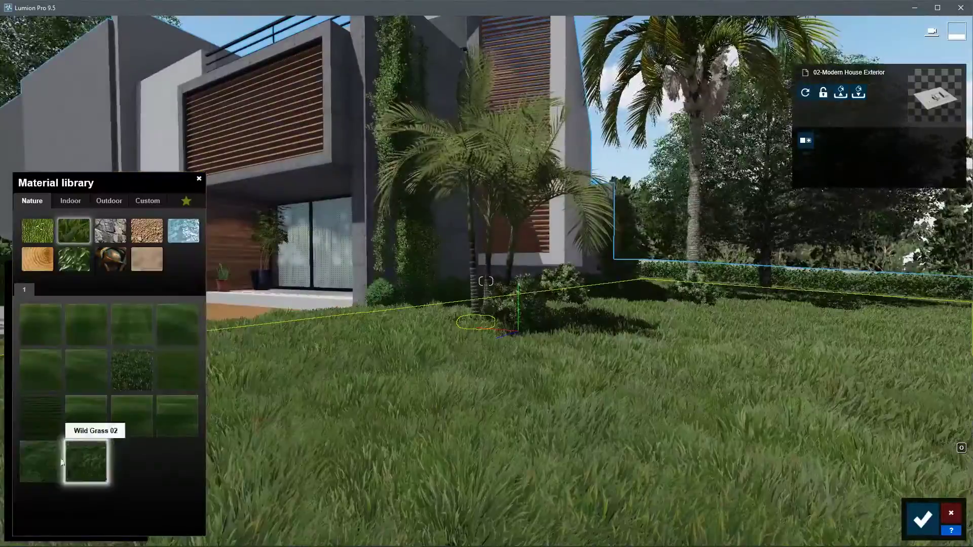
# - Try Wild Grass 02 on the lawn and move the azalea about 4 m
pyautogui.click(88, 466)
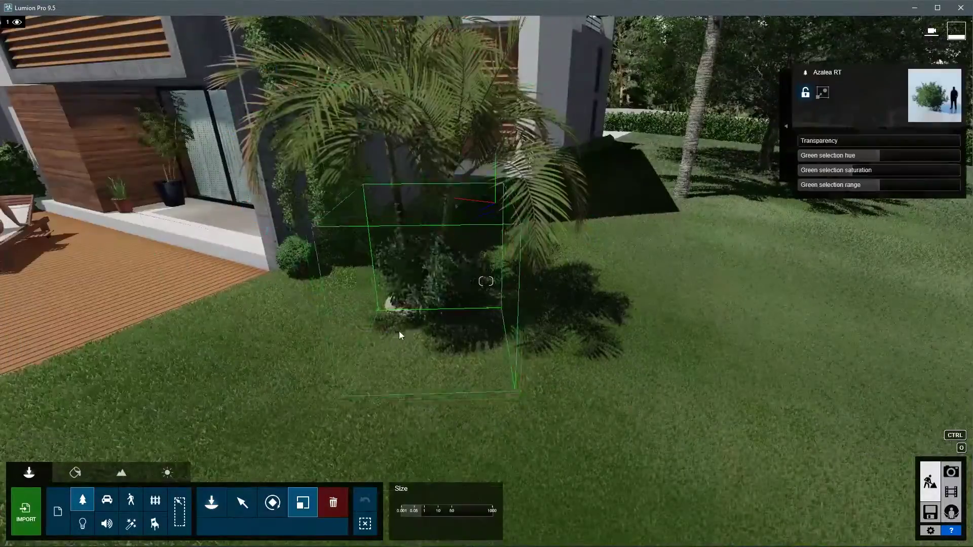
pyautogui.press('m')
pyautogui.moveTo(434, 319); pyautogui.dragTo(646, 242)
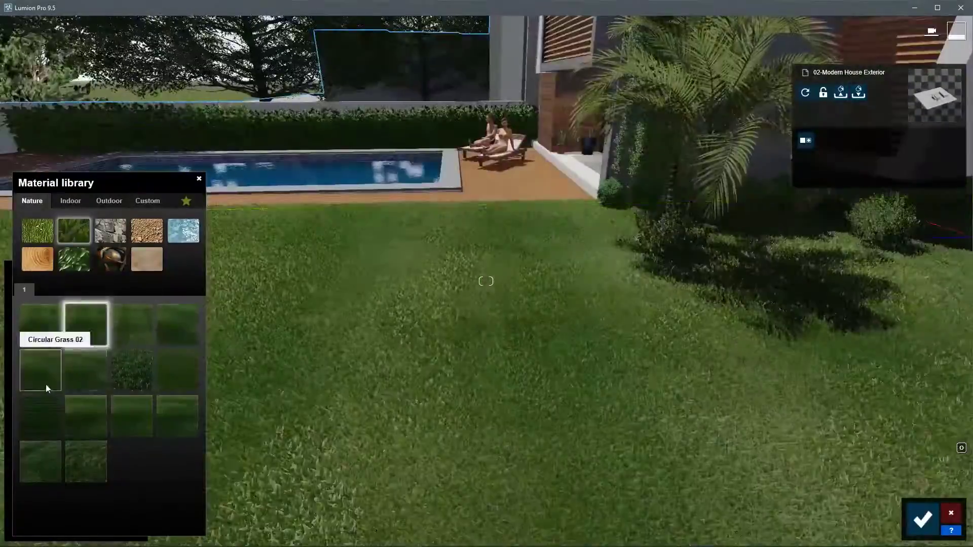
# - Compare other grass materials, settle on the longer grass, and confirm
pyautogui.click(43, 461)
pyautogui.click(131, 370)
pyautogui.click(33, 469)
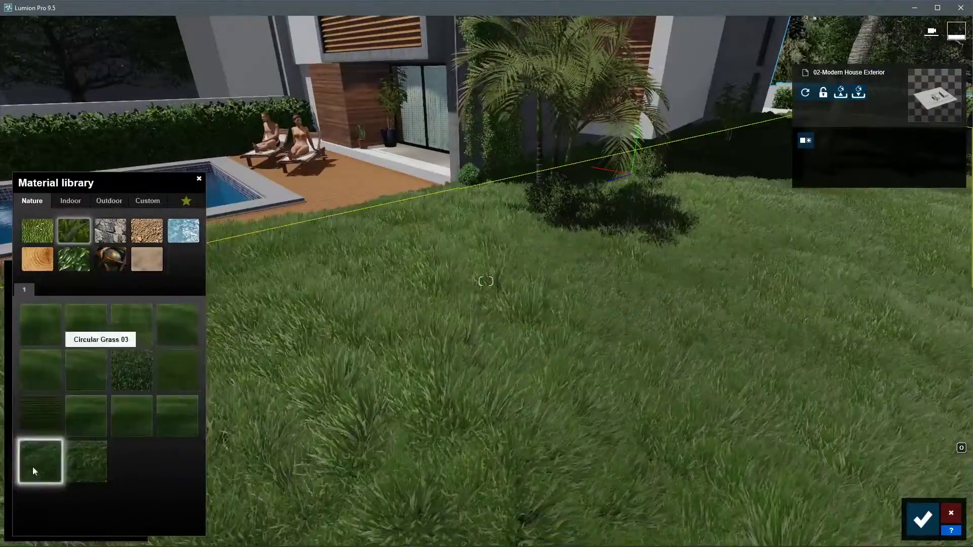
pyautogui.click(922, 519)
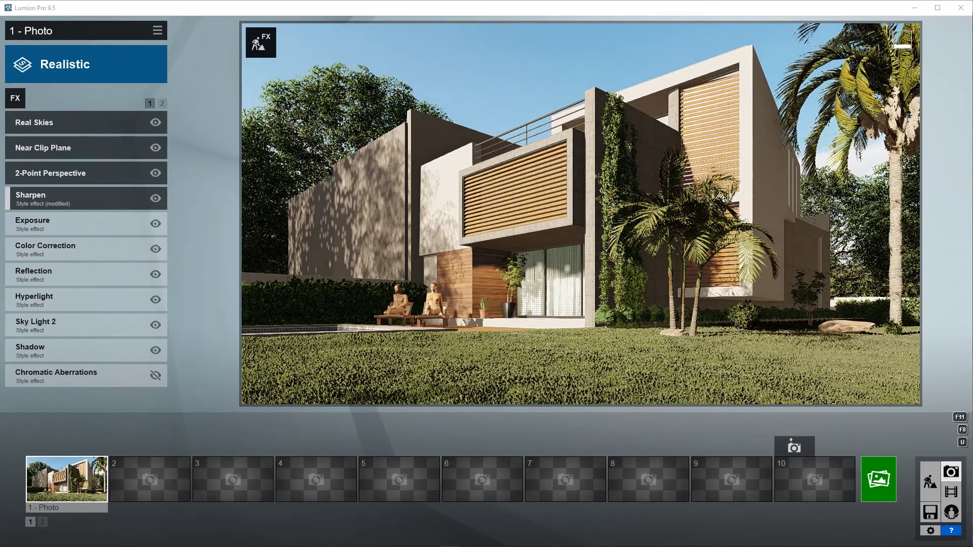
# - Add a Fog effect with density 0 and a dark colour
pyautogui.click(16, 98)
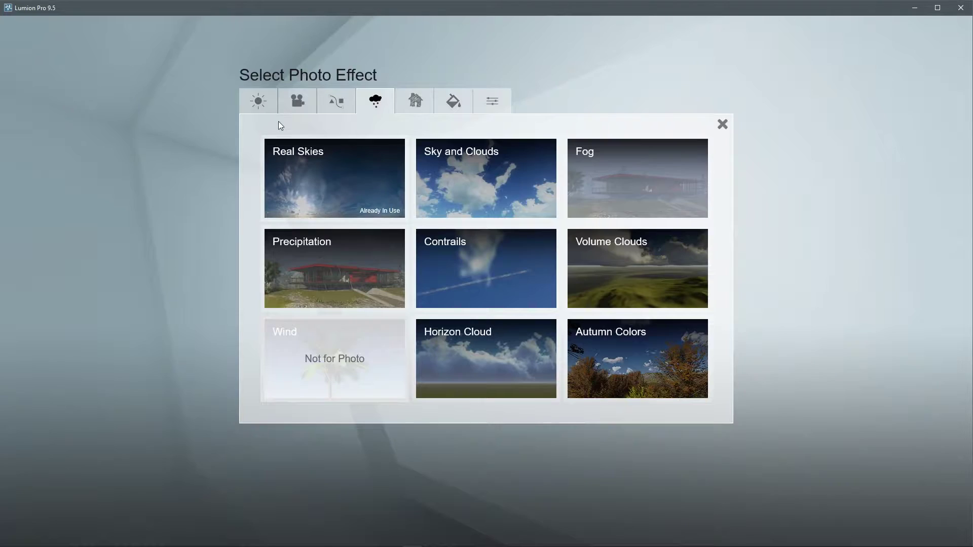
pyautogui.click(608, 153)
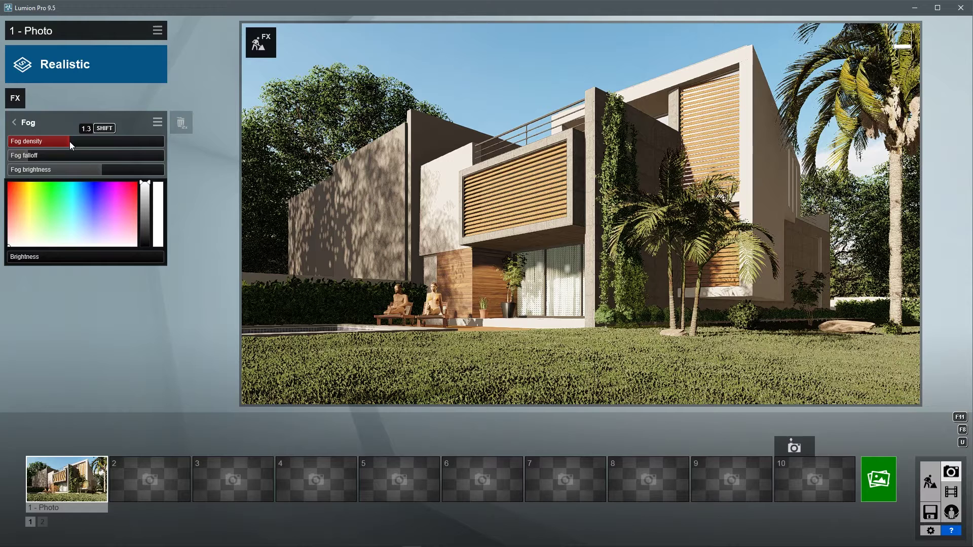
pyautogui.moveTo(69, 142); pyautogui.dragTo(9, 142)
pyautogui.click(53, 186)
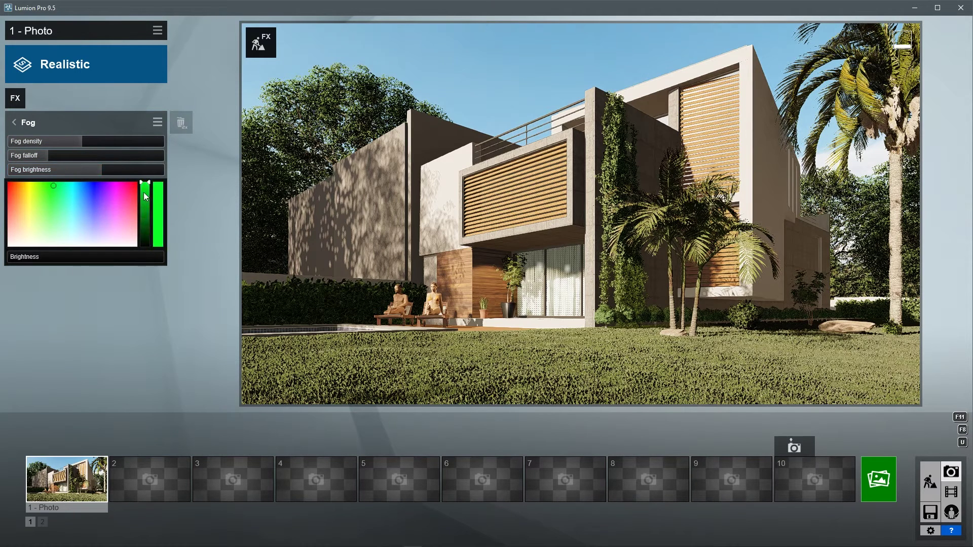
pyautogui.moveTo(143, 192); pyautogui.dragTo(119, 220)
pyautogui.click(38, 186)
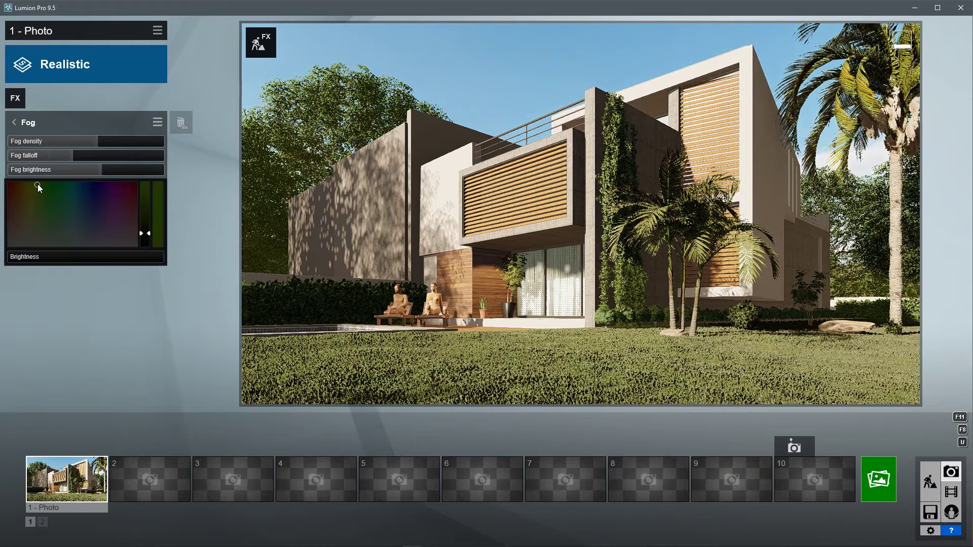
pyautogui.moveTo(150, 236); pyautogui.dragTo(148, 237)
# - Render the photo at 1280x720 and dismiss the result
pyautogui.click(878, 479)
pyautogui.click(284, 412)
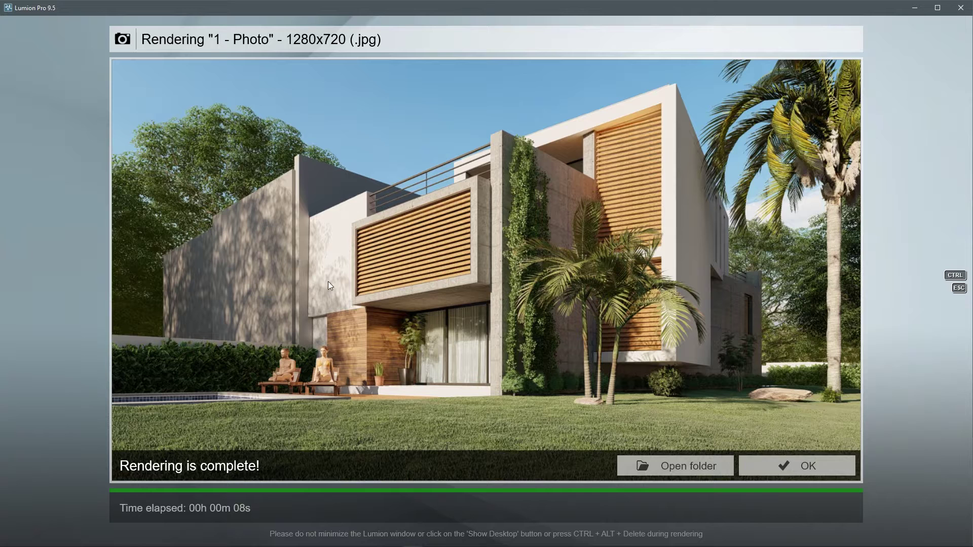
pyautogui.click(804, 471)
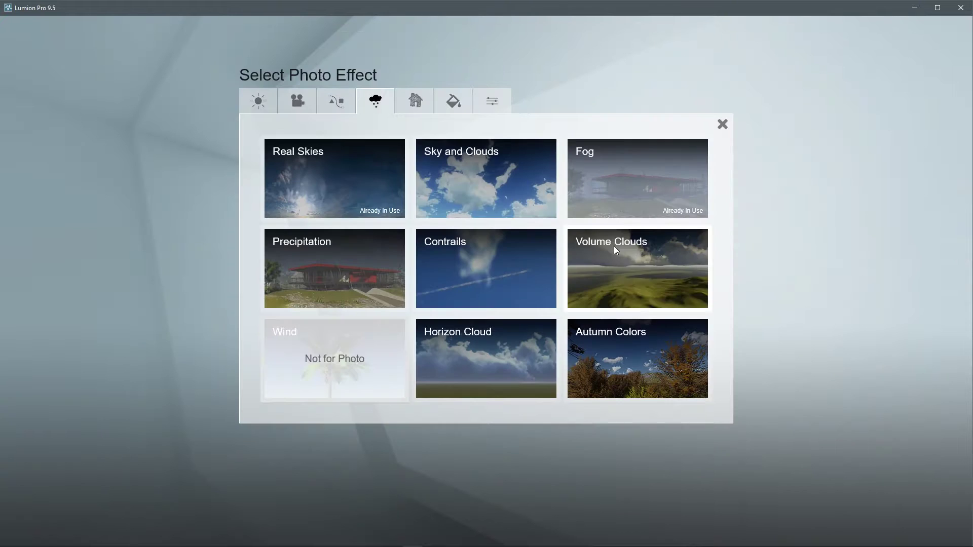
# - Add Volumetric Sunlight from the Light and Shadow effects with brightness around 0.01
pyautogui.click(262, 101)
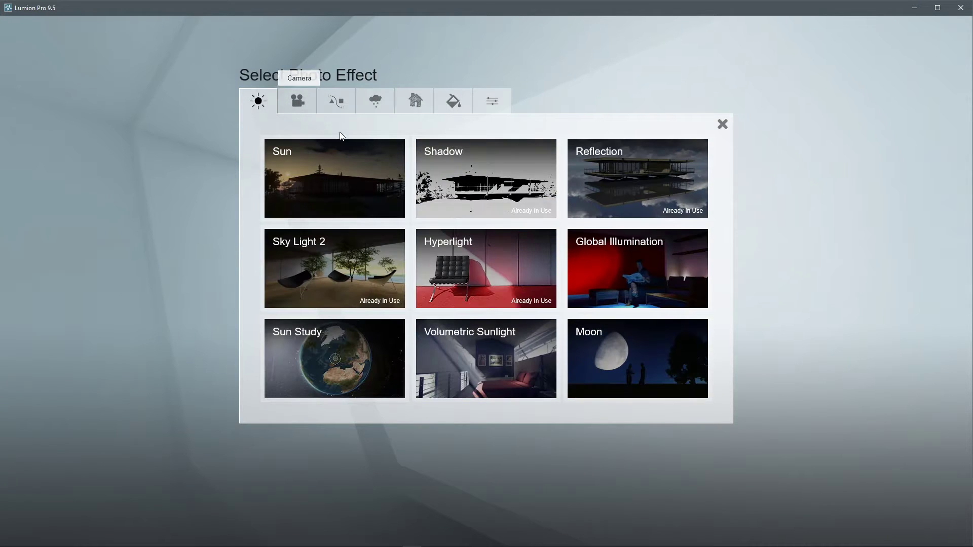
pyautogui.click(516, 355)
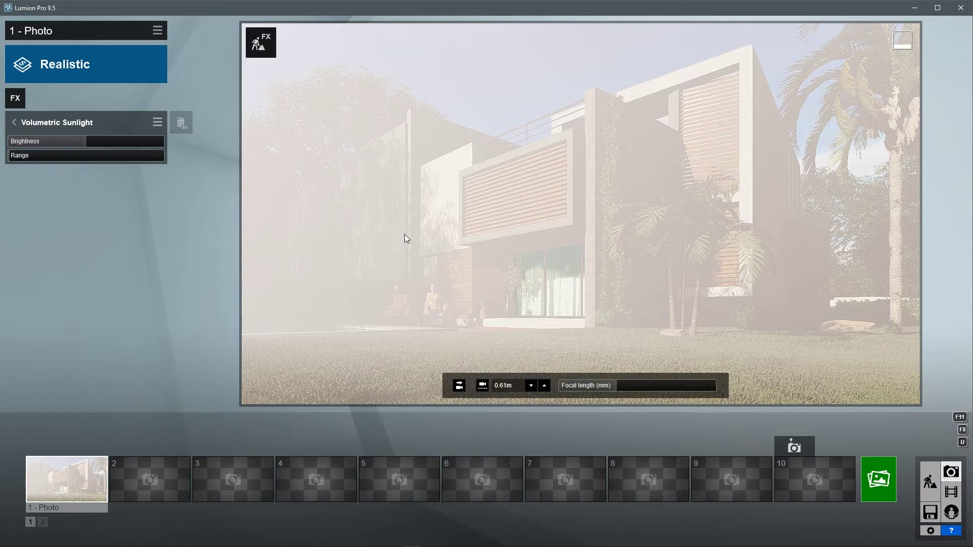
pyautogui.moveTo(70, 143)
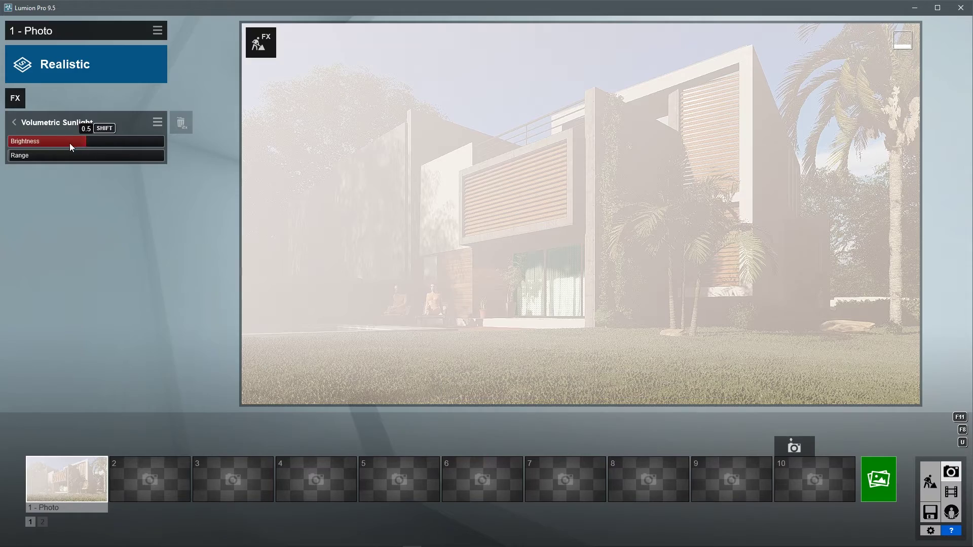
pyautogui.moveTo(69, 143); pyautogui.dragTo(7, 144)
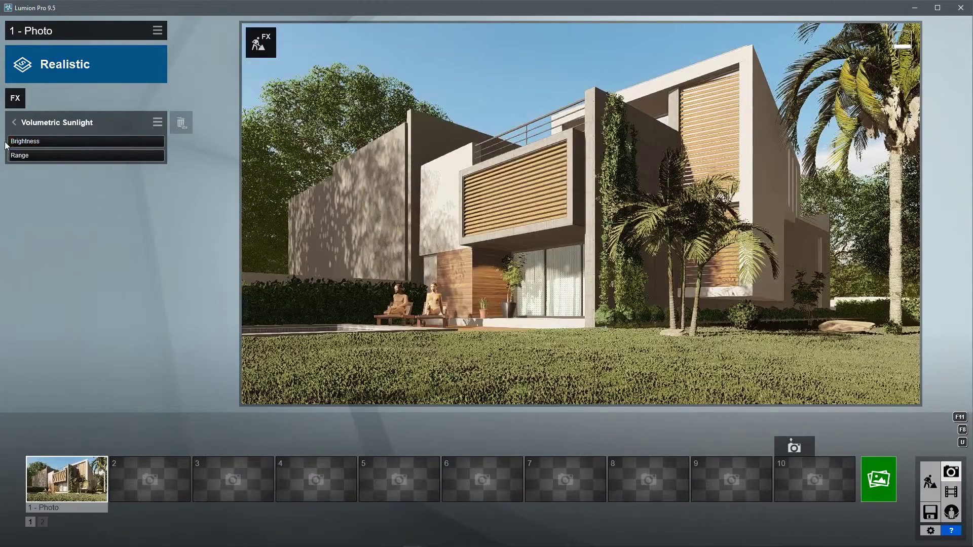
pyautogui.moveTo(10, 144); pyautogui.dragTo(29, 142)
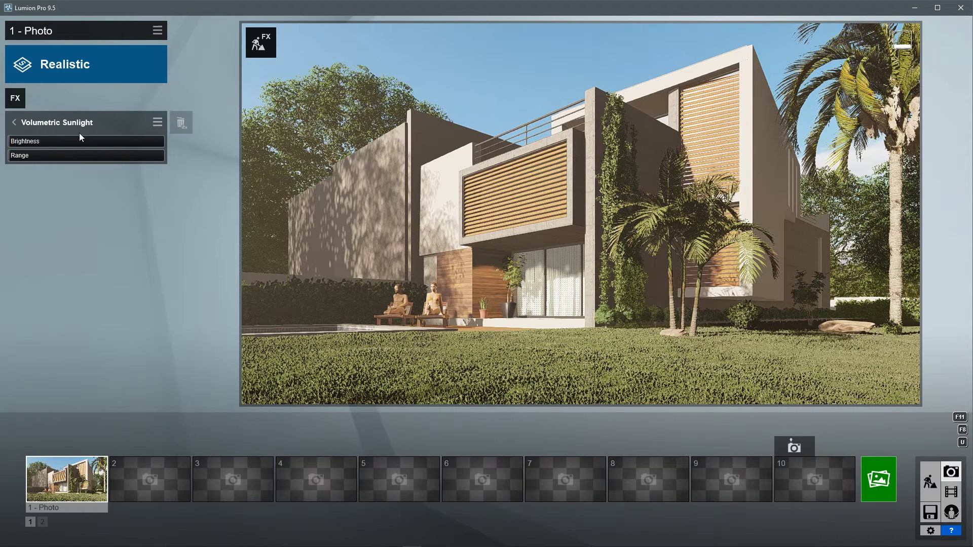
pyautogui.click(14, 122)
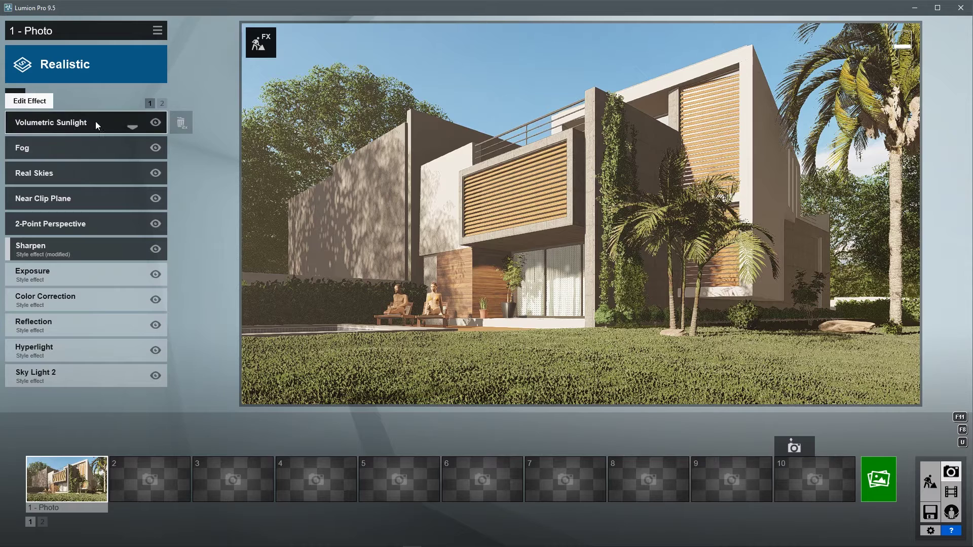
# - Set Sky Light 2 to maximum brightness, both reflection options on, and Ultra quality
pyautogui.click(61, 374)
pyautogui.moveTo(104, 141); pyautogui.dragTo(165, 145)
pyautogui.click(150, 174)
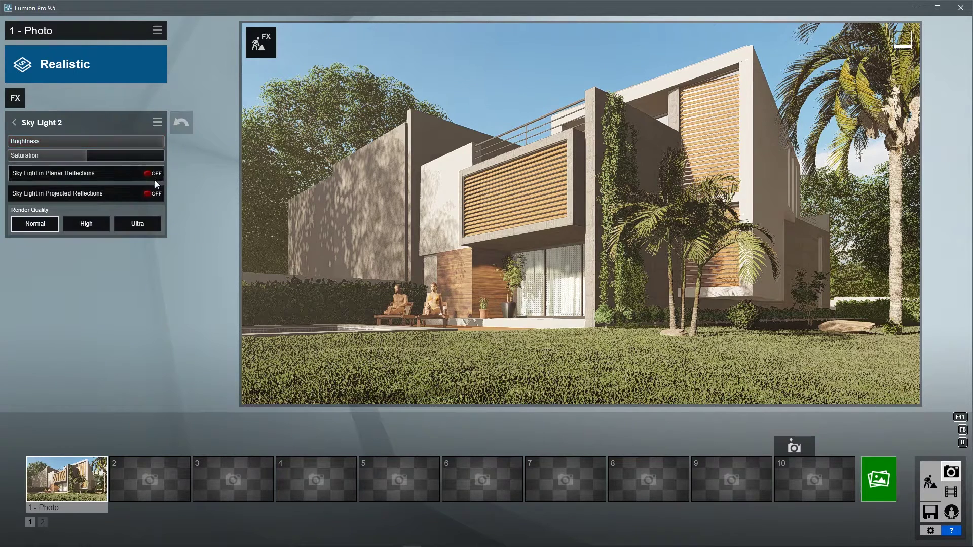
pyautogui.click(150, 193)
pyautogui.click(150, 222)
pyautogui.click(14, 122)
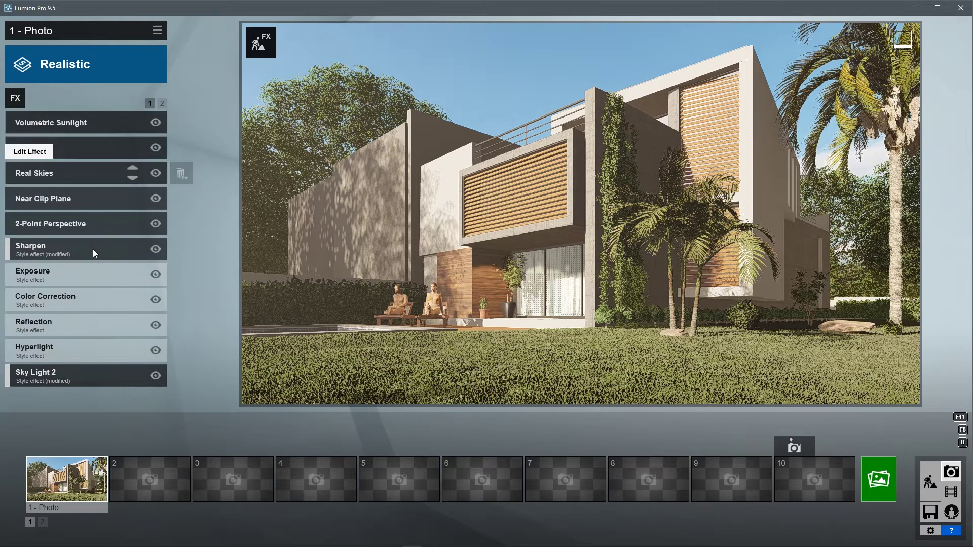
# - Reduce Hyperlight to about 18 and retune the Color Correction settings
pyautogui.click(74, 352)
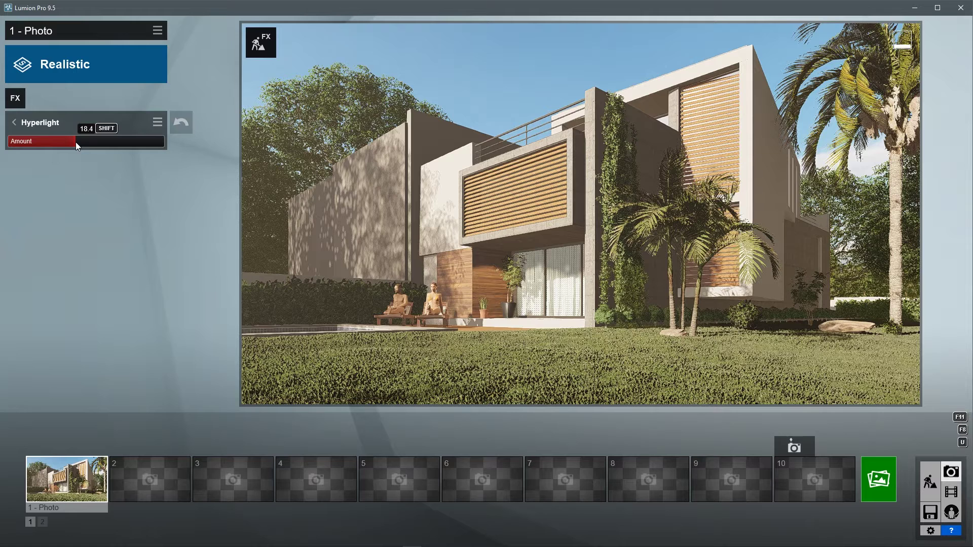
pyautogui.click(20, 123)
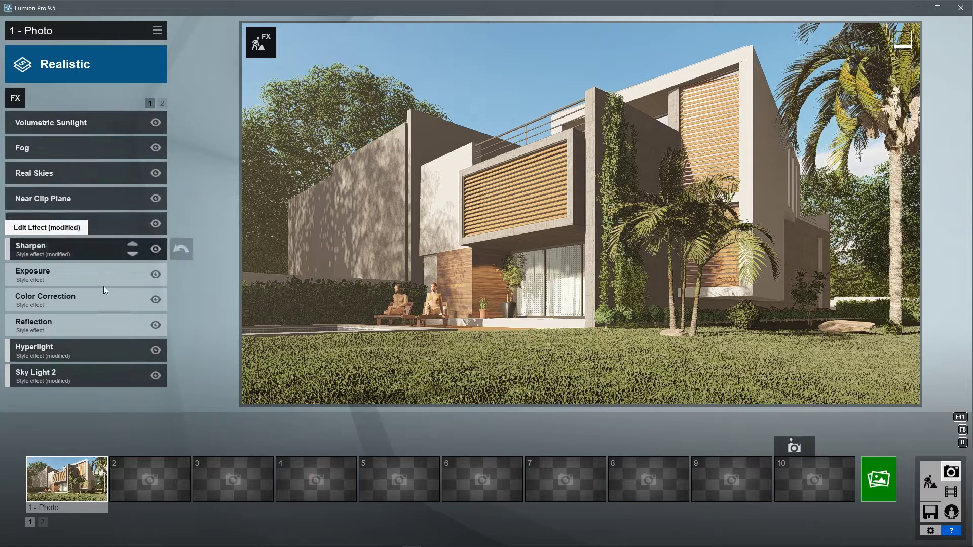
pyautogui.click(81, 305)
pyautogui.moveTo(15, 123)
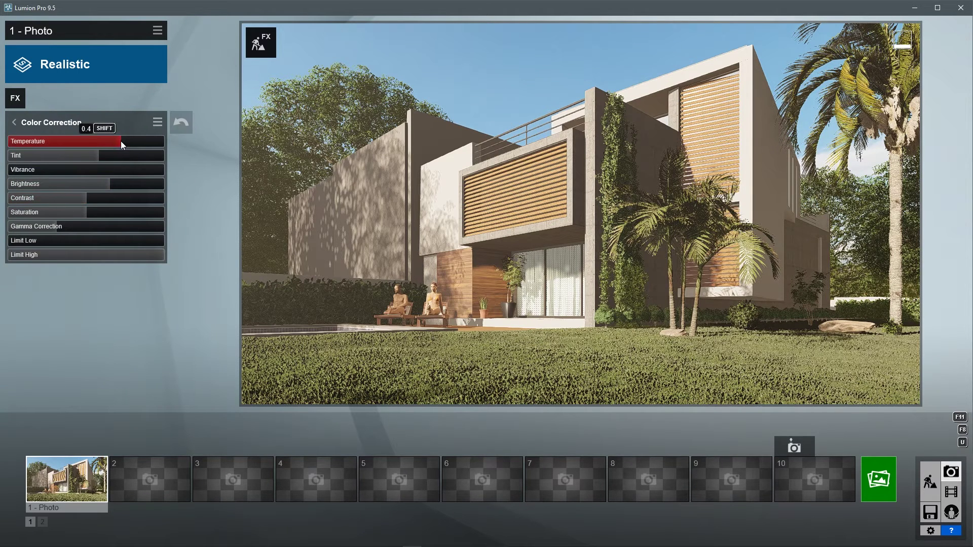
pyautogui.click(14, 123)
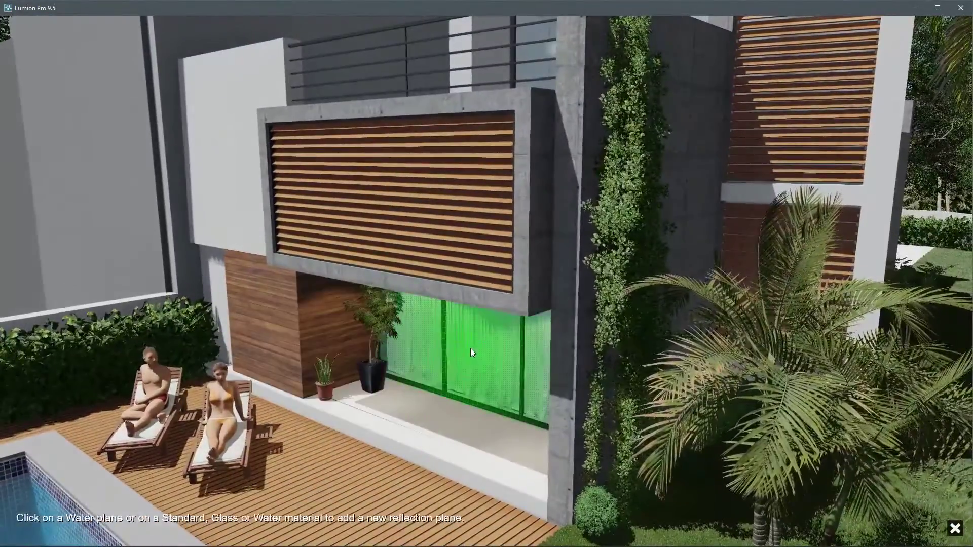
# - Make the glass window and pool edge reflection planes, removing the mistaken deck plane
pyautogui.click(470, 348)
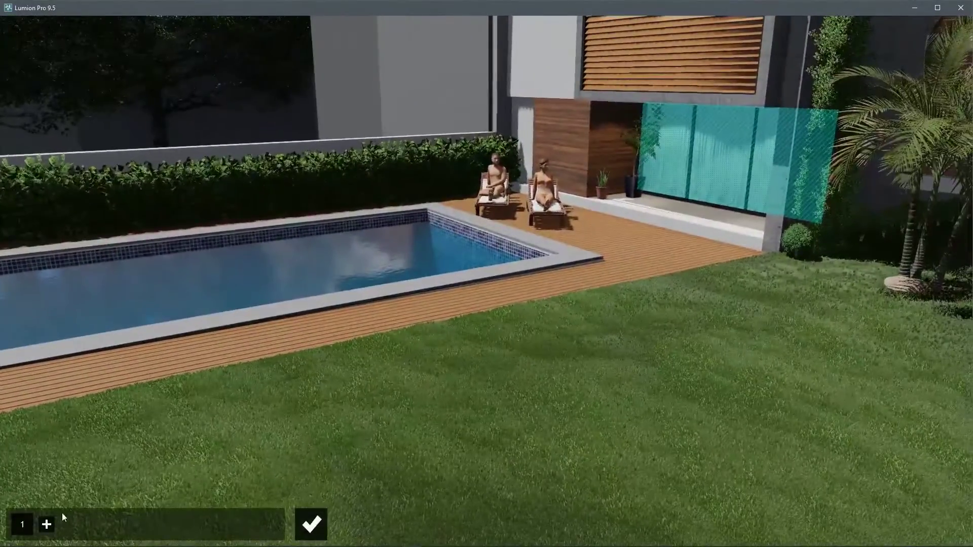
pyautogui.click(46, 523)
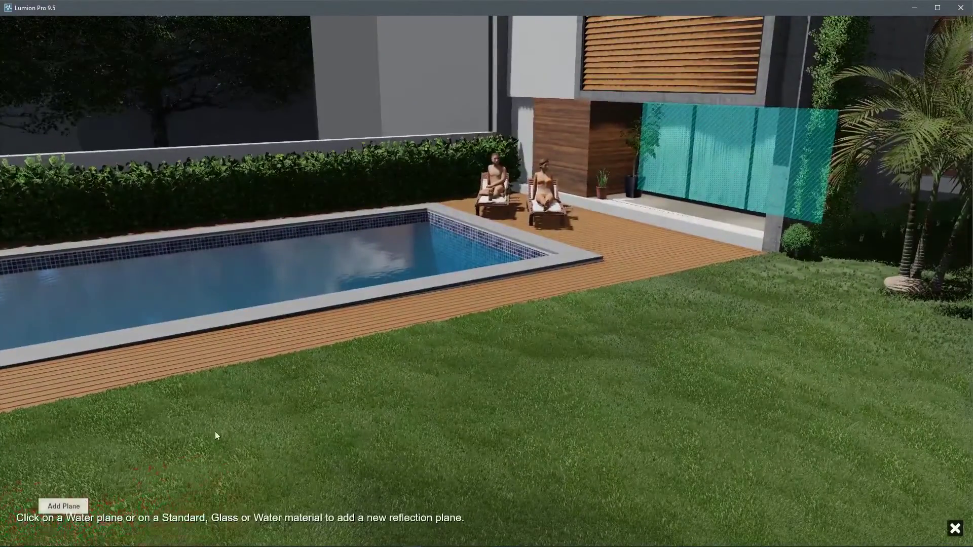
pyautogui.click(633, 257)
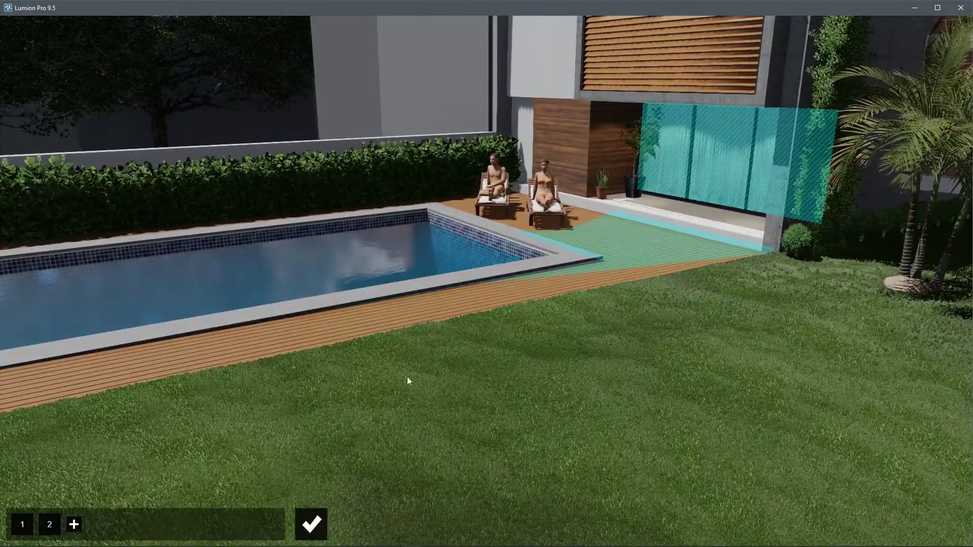
pyautogui.click(49, 523)
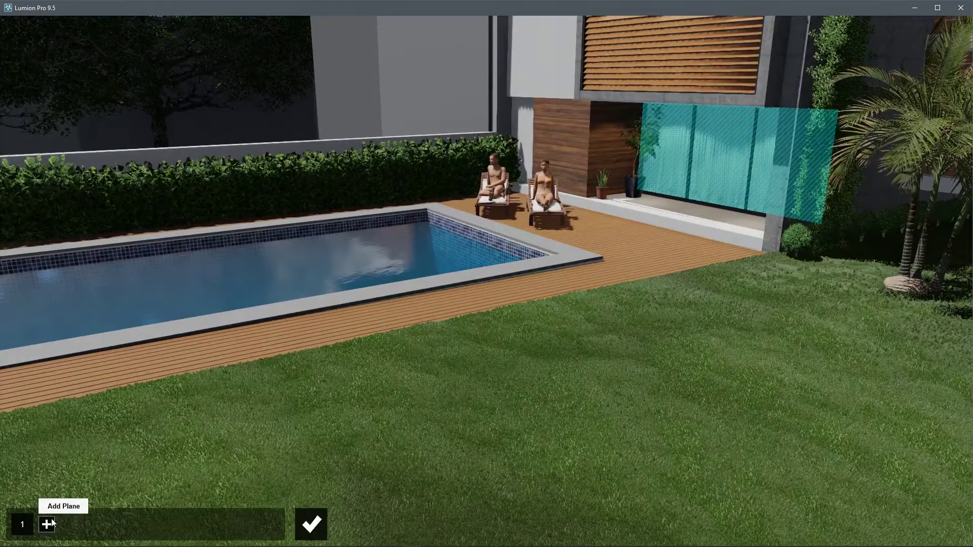
pyautogui.click(48, 524)
pyautogui.click(561, 253)
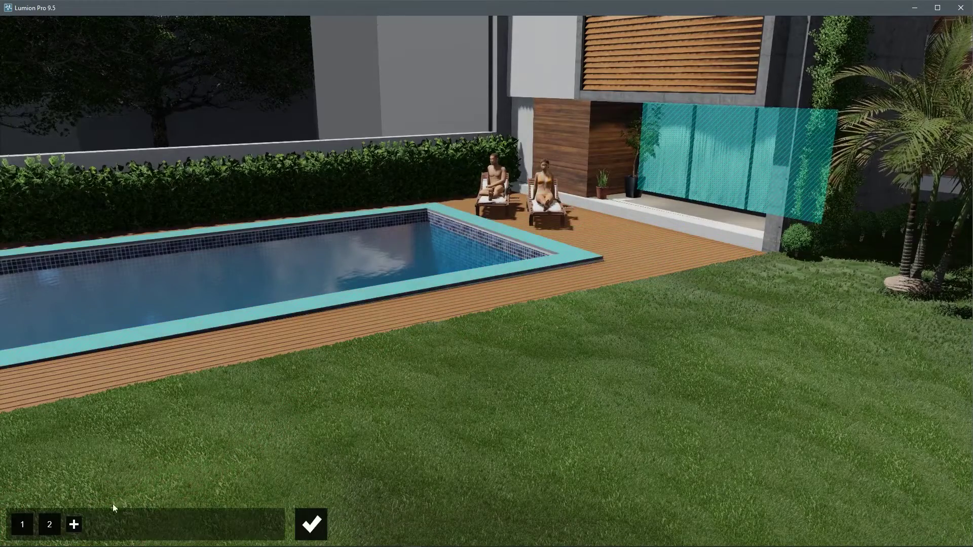
# - Add reflection planes on the upper, lower and right-hand house walls
pyautogui.click(74, 525)
pyautogui.click(566, 156)
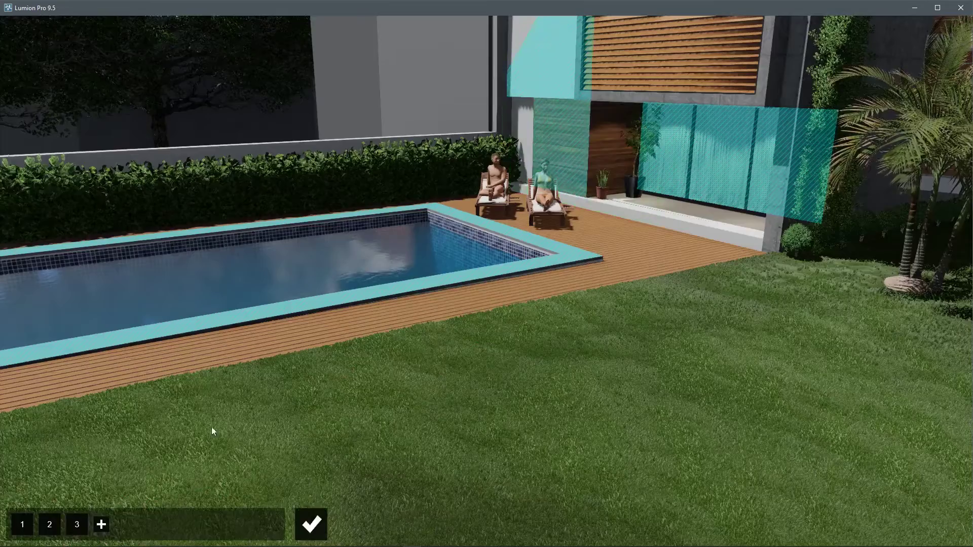
pyautogui.click(103, 525)
pyautogui.click(605, 162)
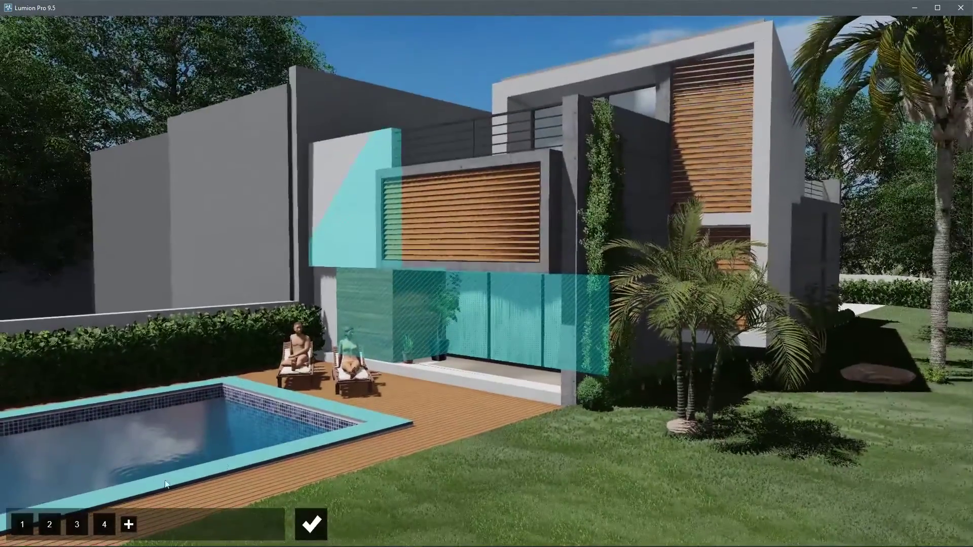
pyautogui.click(129, 525)
pyautogui.click(788, 171)
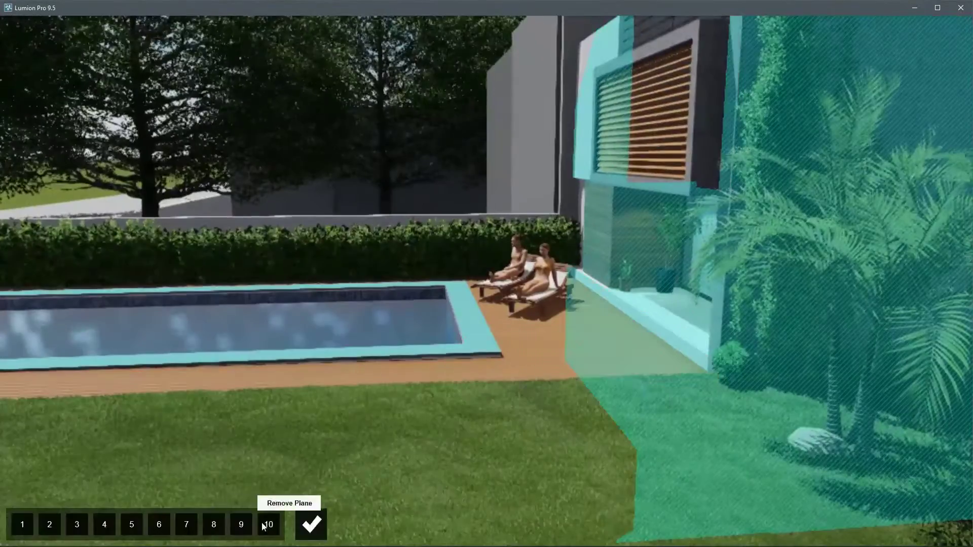
# - Finish editing the reflection planes and review the Exposure effect
pyautogui.click(311, 523)
pyautogui.click(65, 478)
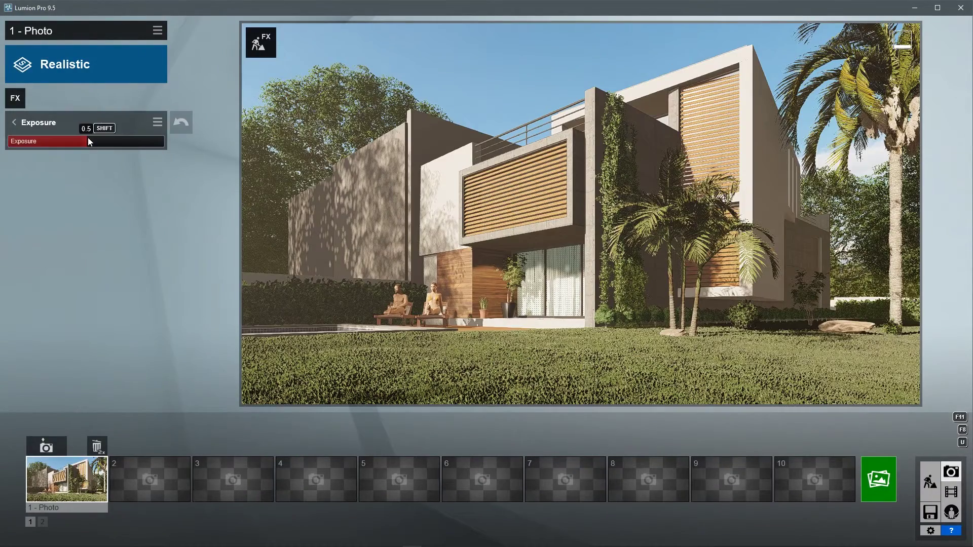
pyautogui.click(15, 123)
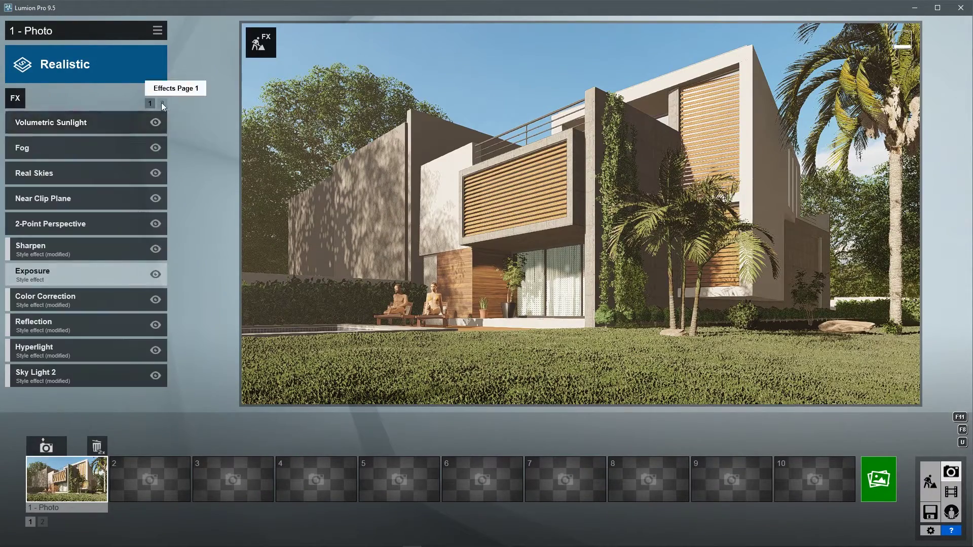
# - Turn the Shadow effect's Coloring down to about 0 on effects page 2
pyautogui.click(161, 103)
pyautogui.click(54, 125)
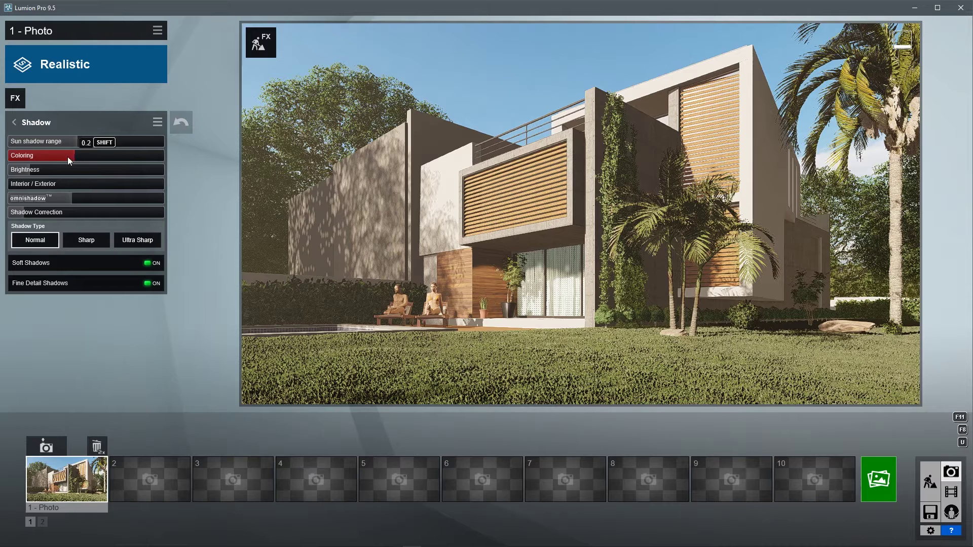
pyautogui.moveTo(75, 156); pyautogui.dragTo(36, 157)
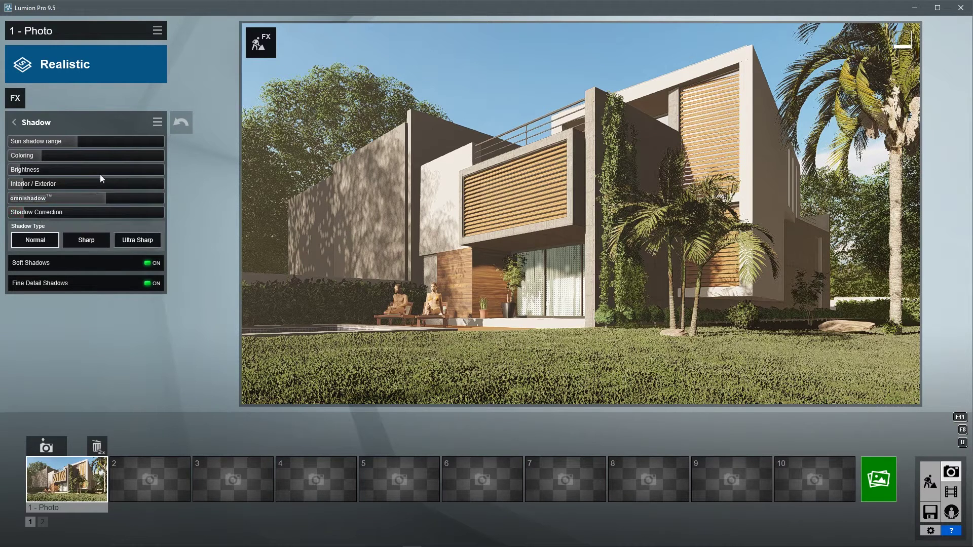
pyautogui.click(19, 126)
pyautogui.moveTo(84, 148)
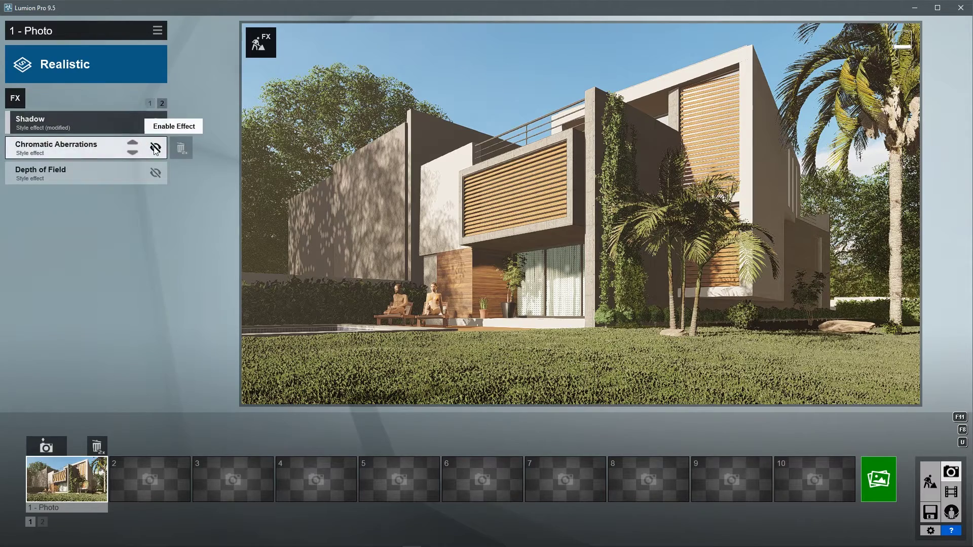
# - Test Chromatic Aberrations Dispersion and Affected Area, then set Dispersion back to 0.0
pyautogui.moveTo(25, 140); pyautogui.dragTo(184, 147)
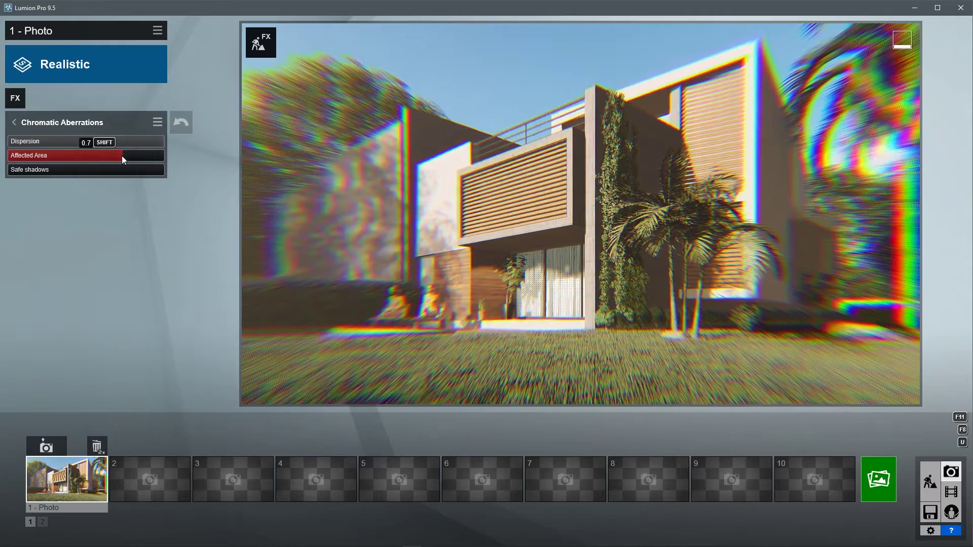
pyautogui.moveTo(141, 161); pyautogui.dragTo(66, 162)
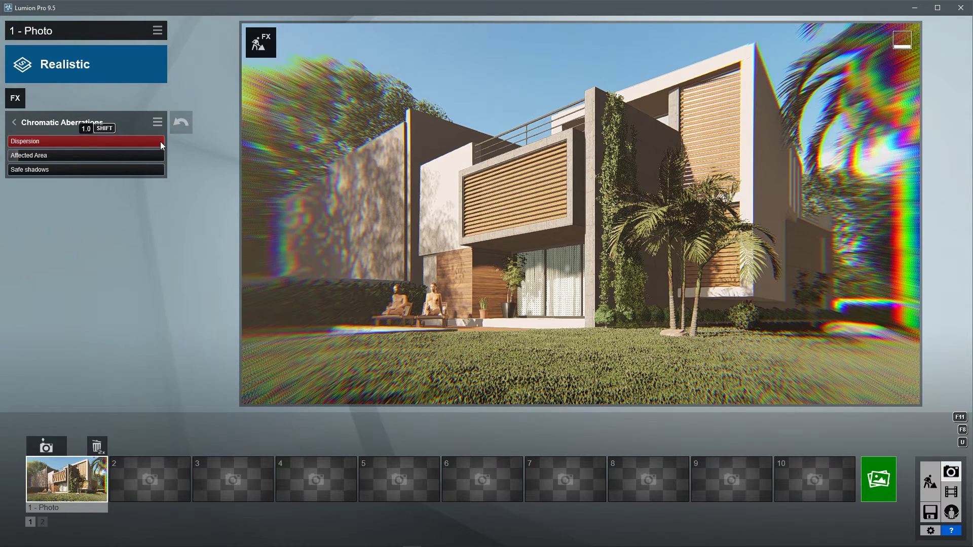
pyautogui.moveTo(161, 142); pyautogui.dragTo(17, 144)
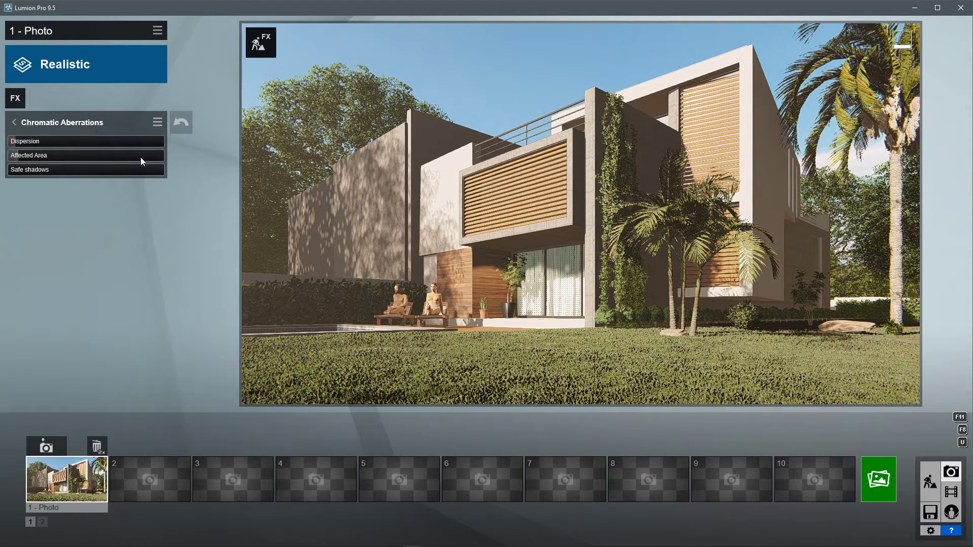
pyautogui.click(36, 126)
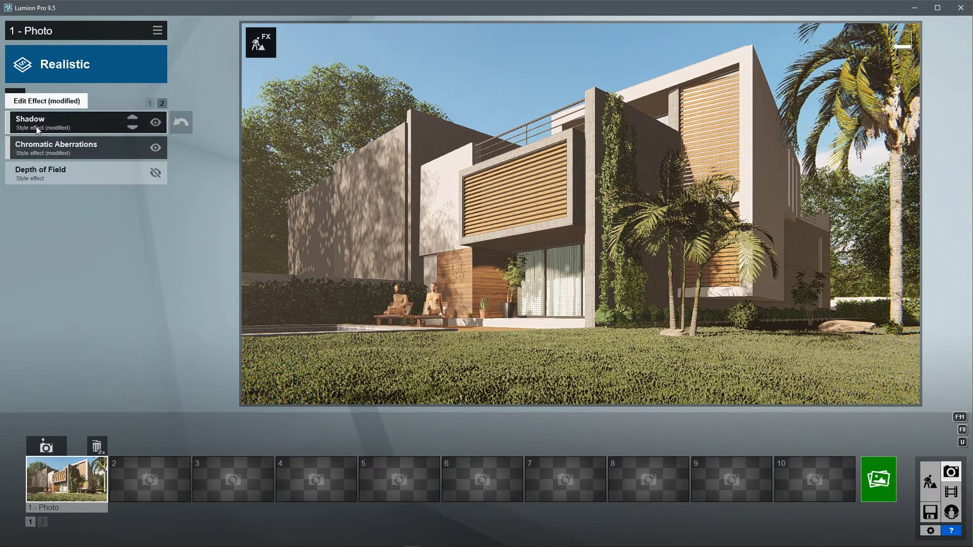
pyautogui.click(101, 141)
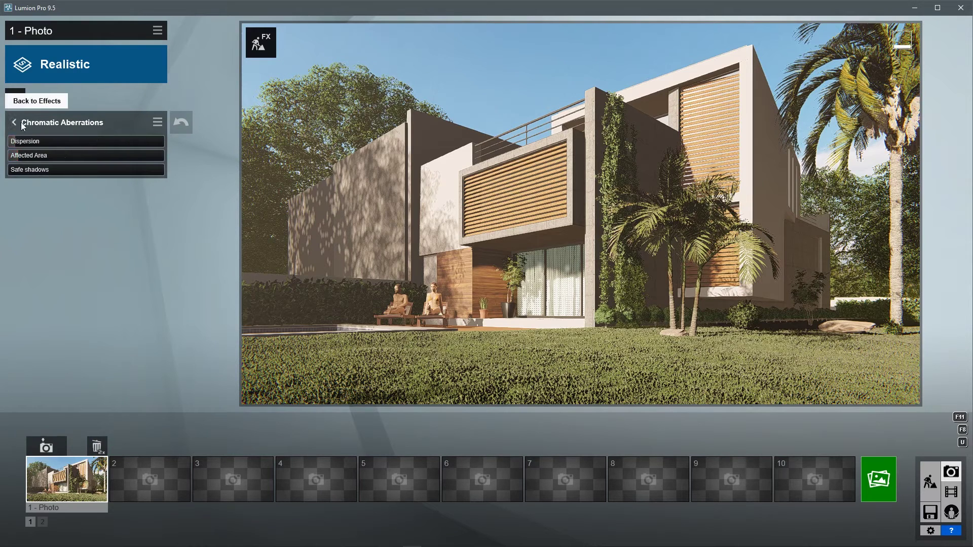
pyautogui.click(22, 124)
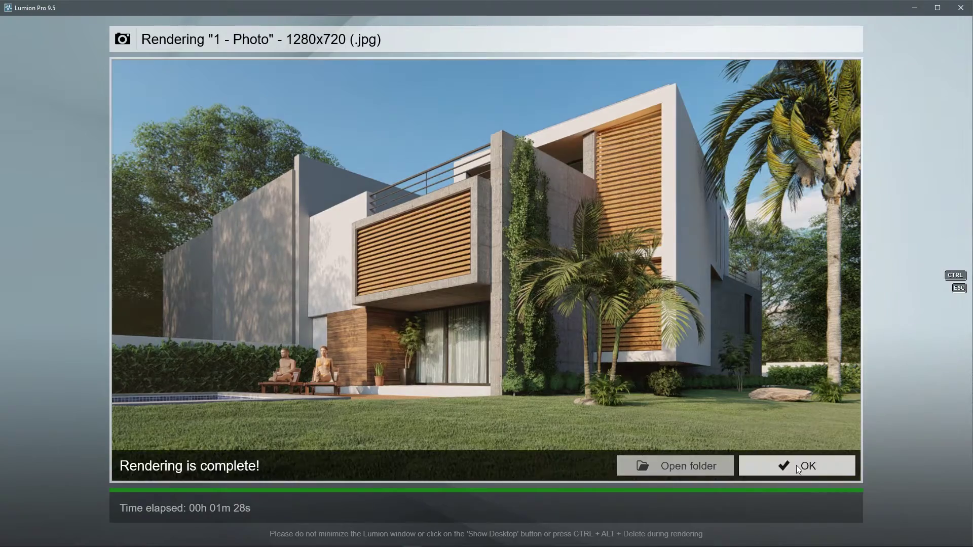
# - Render Photo 1 at 3840x2160 as Modern House Exterior with specular, lighting and material-ID maps
pyautogui.click(796, 466)
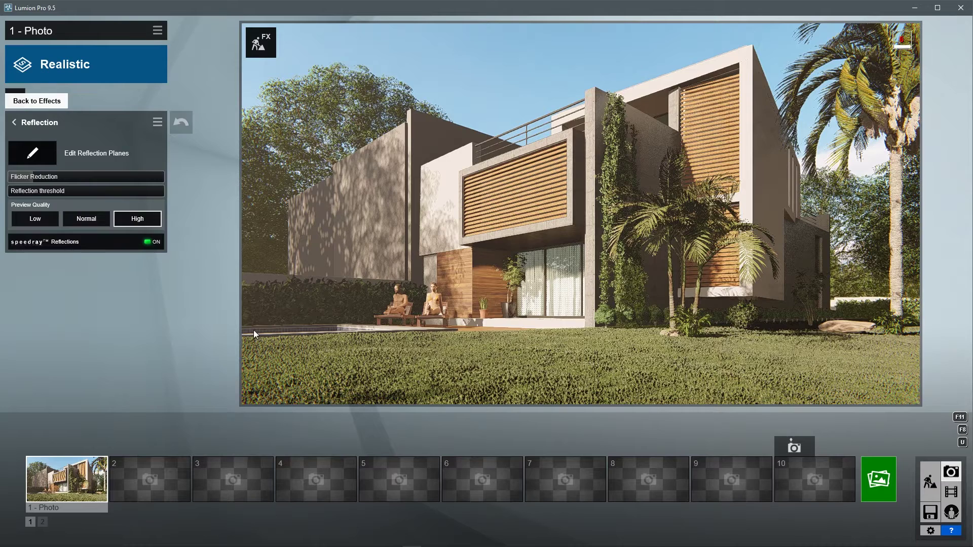
pyautogui.click(13, 122)
pyautogui.click(877, 479)
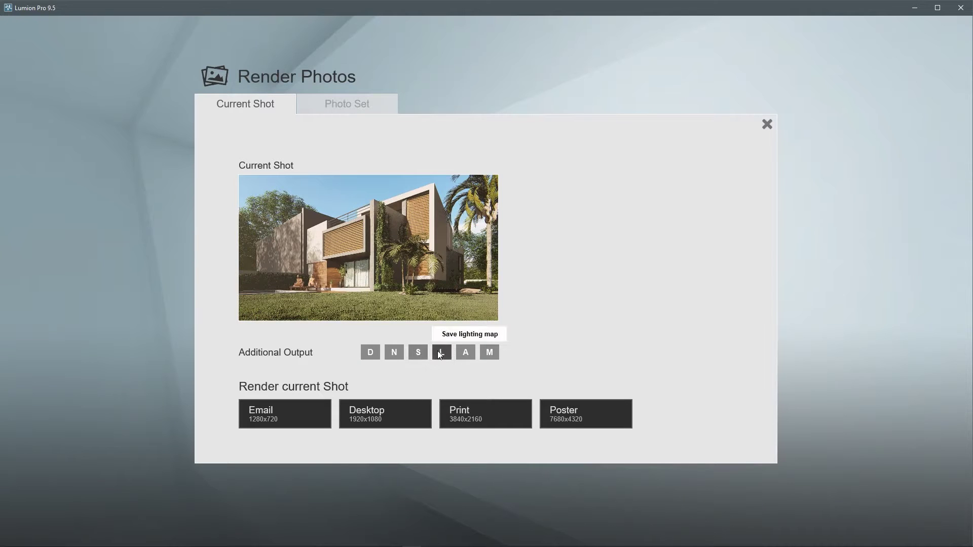
pyautogui.click(421, 355)
pyautogui.click(443, 356)
pyautogui.click(491, 356)
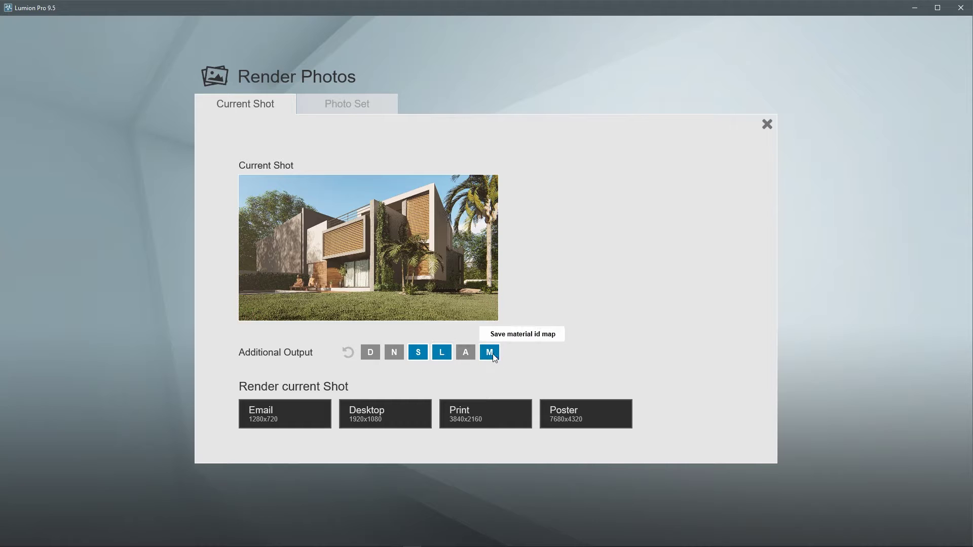
pyautogui.click(498, 415)
pyautogui.write('Modern House Exterior')
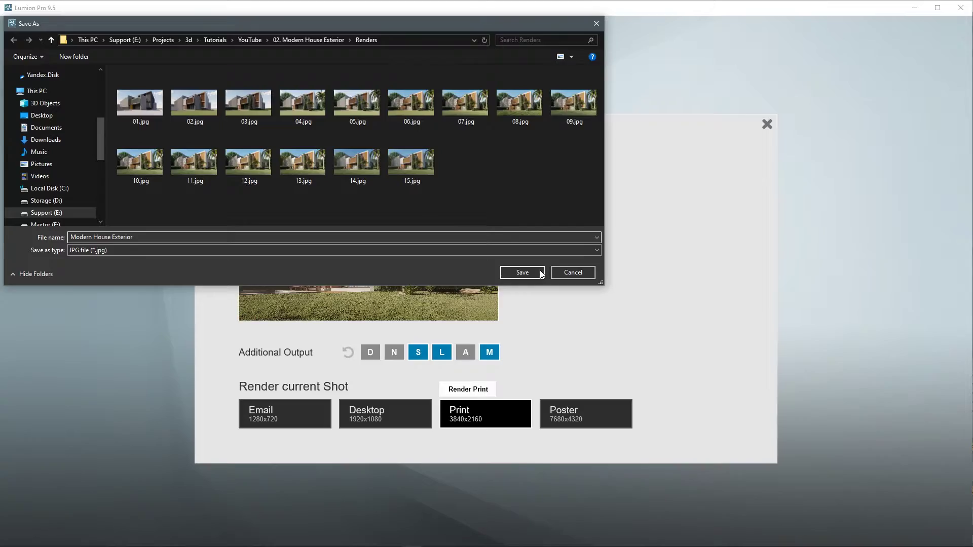
pyautogui.click(541, 274)
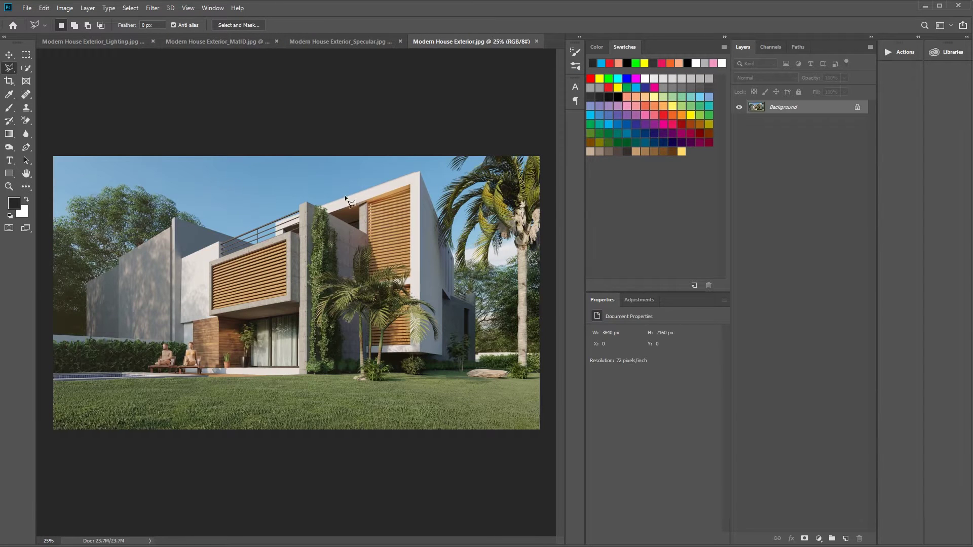
# - Duplicate the render to Layer 1, then raise exposure and soften contrast in Camera Raw
pyautogui.press('v')
pyautogui.hotkey('ctrl', 'j')
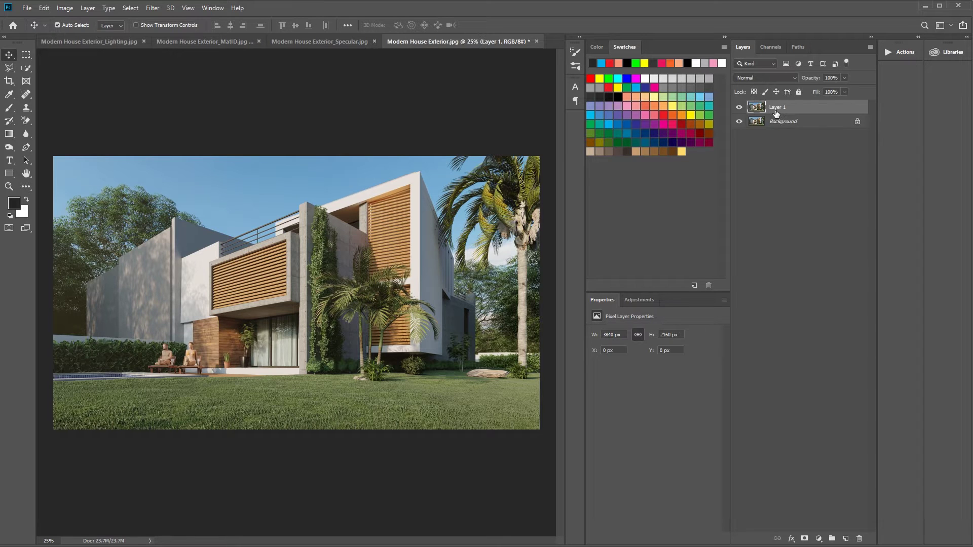
pyautogui.click(151, 11)
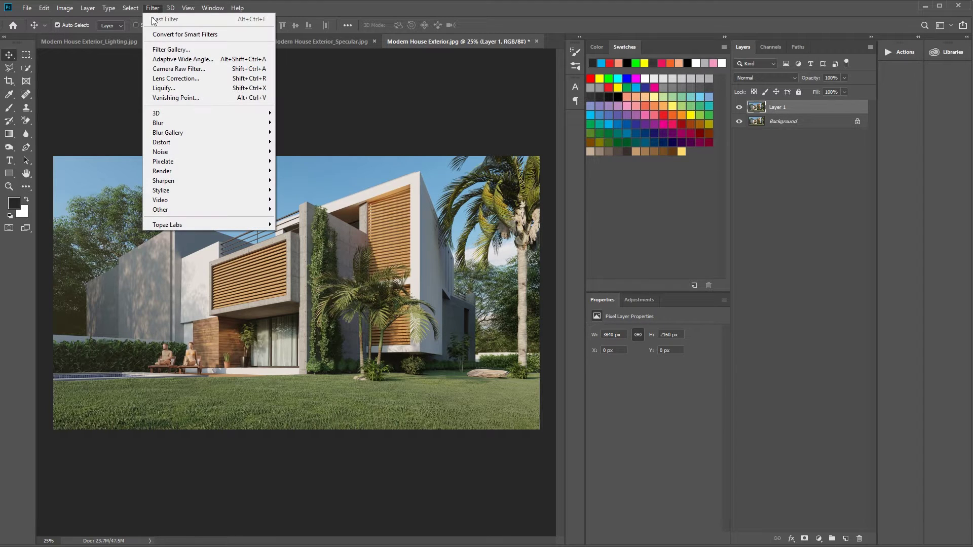
pyautogui.click(191, 69)
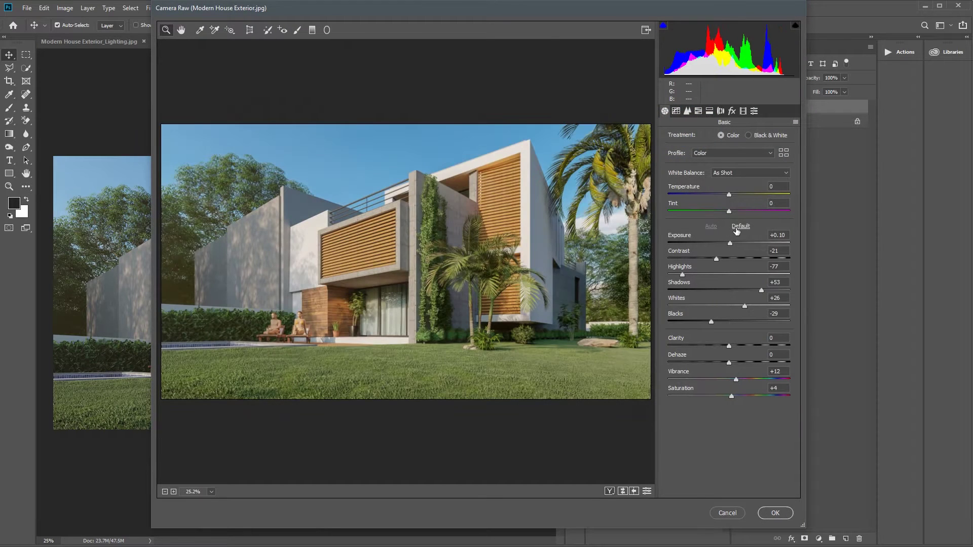
pyautogui.moveTo(728, 244)
pyautogui.mouseDown()
pyautogui.moveTo(722, 259)
pyautogui.moveTo(752, 259)
pyautogui.moveTo(733, 275)
pyautogui.mouseUp()
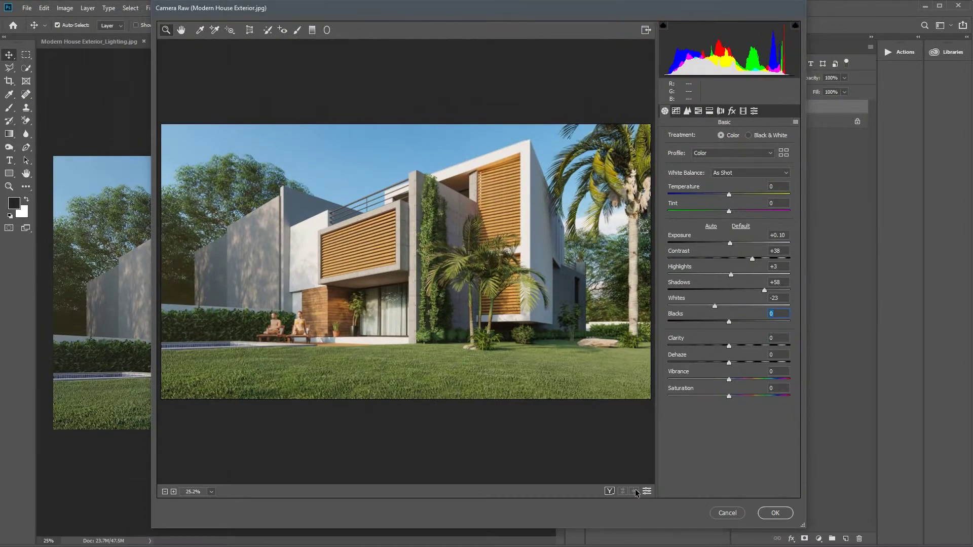
pyautogui.click(635, 492)
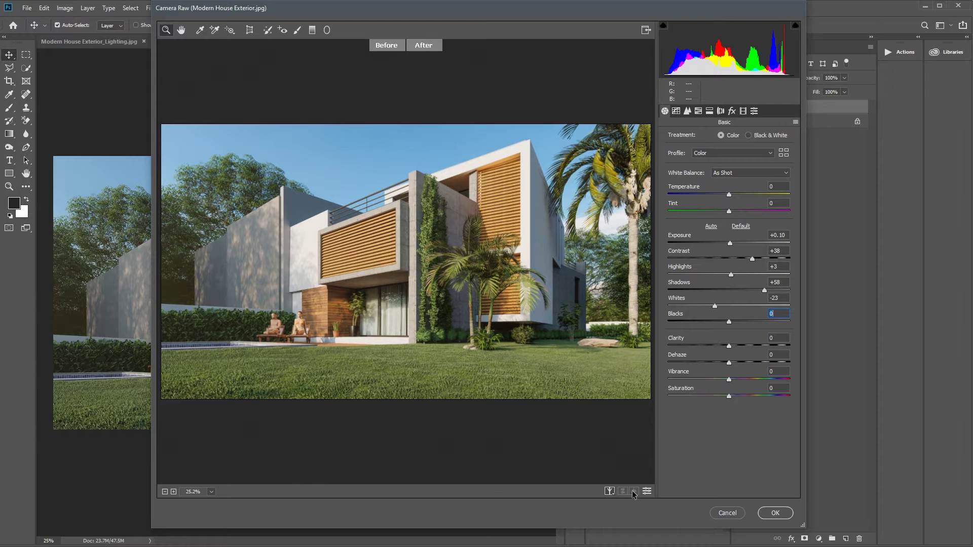
pyautogui.press('q')
pyautogui.press('q')
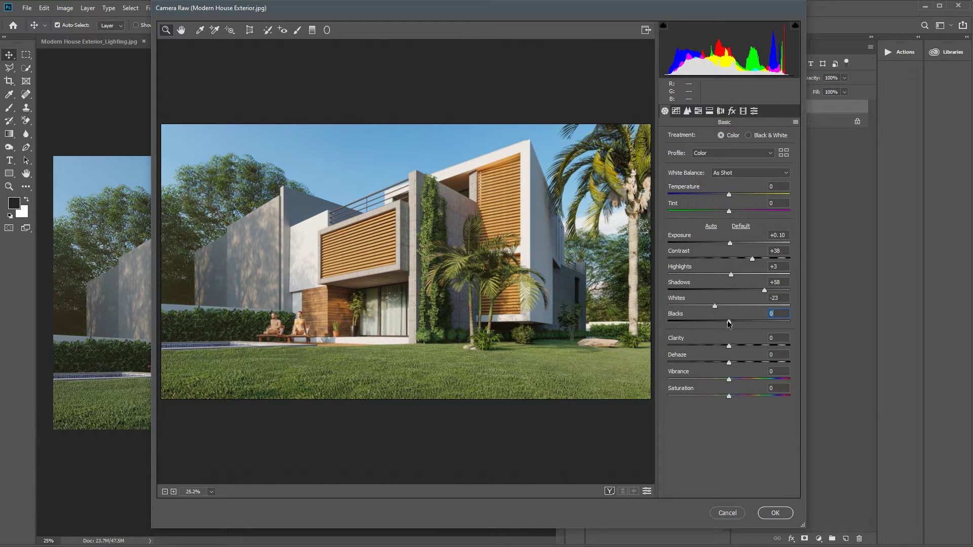
# - Set Vibrance +12, Saturation −15, Temperature +3 and a −45 vignette
pyautogui.moveTo(729, 379); pyautogui.dragTo(722, 400)
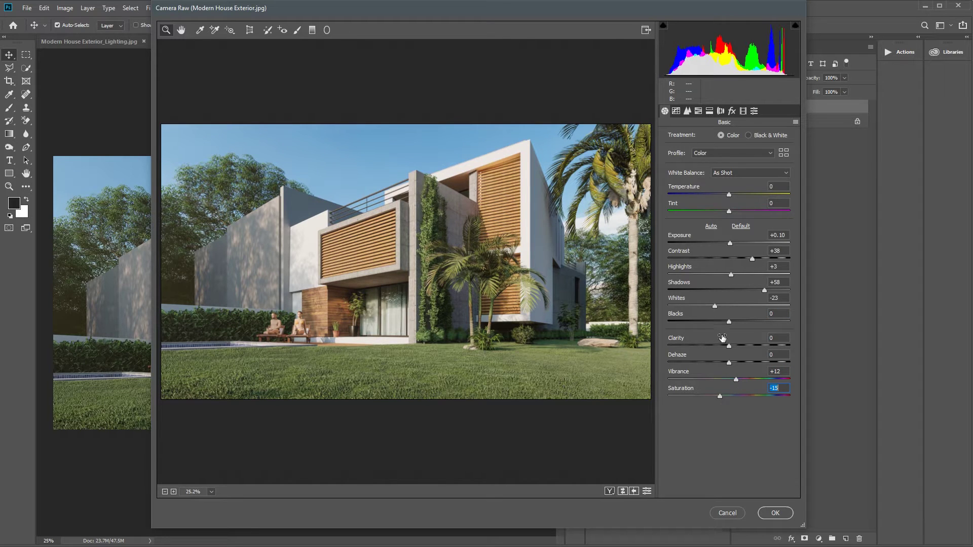
pyautogui.click(647, 493)
pyautogui.moveTo(731, 196); pyautogui.dragTo(732, 197)
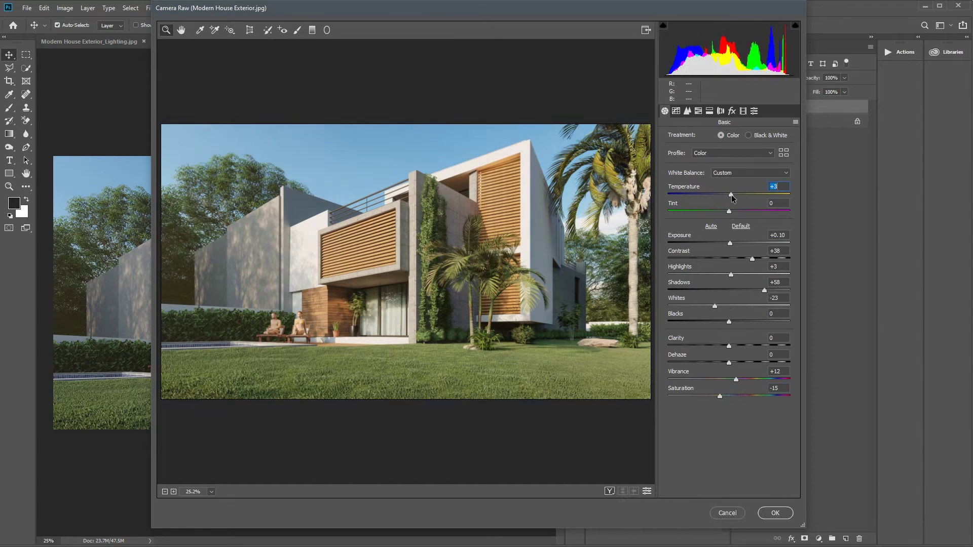
pyautogui.press('Tab')
pyautogui.write('14')
pyautogui.click(647, 493)
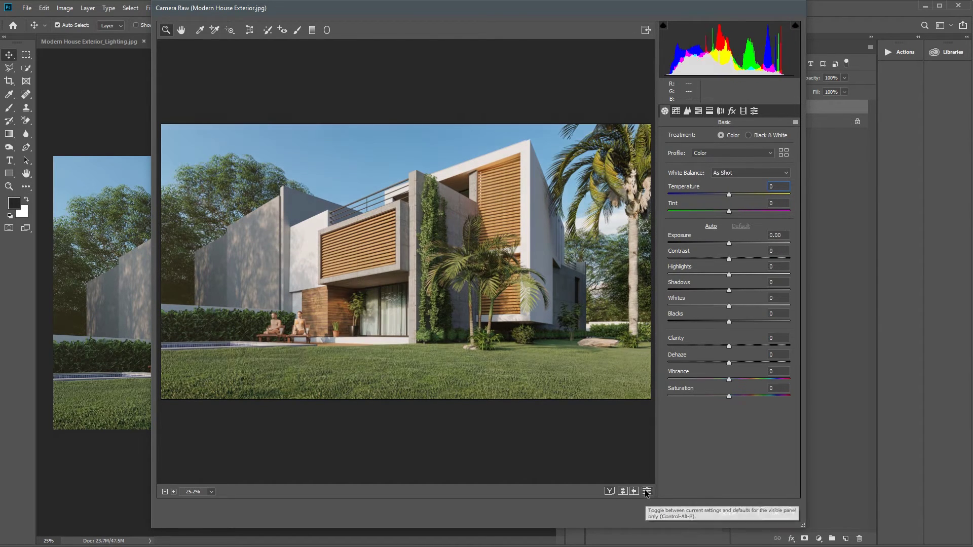
pyautogui.press('Tab')
pyautogui.write('+2')
pyautogui.click(721, 111)
pyautogui.moveTo(730, 303); pyautogui.dragTo(702, 303)
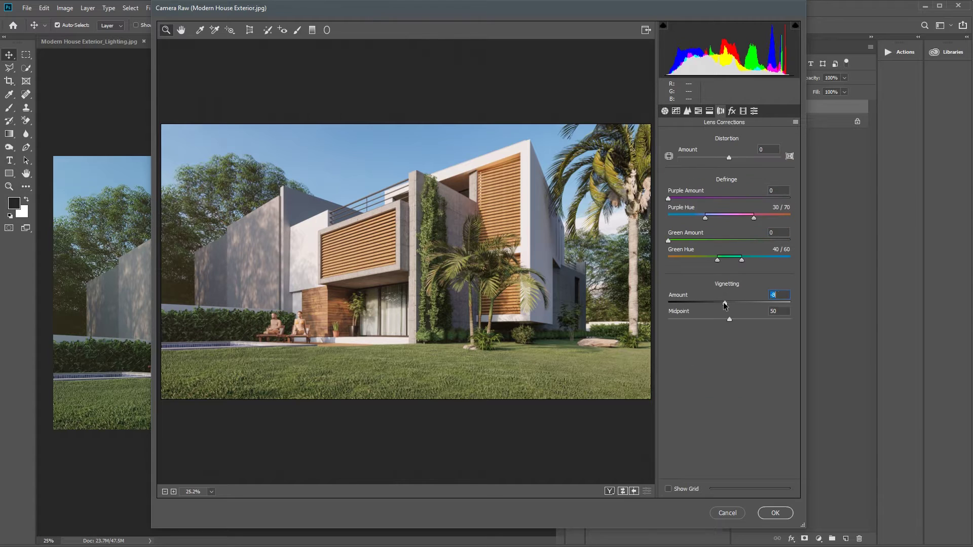
# - Apply the Camera Raw grade, compare it, and paste the Specular render into the main document
pyautogui.click(775, 513)
pyautogui.click(740, 109)
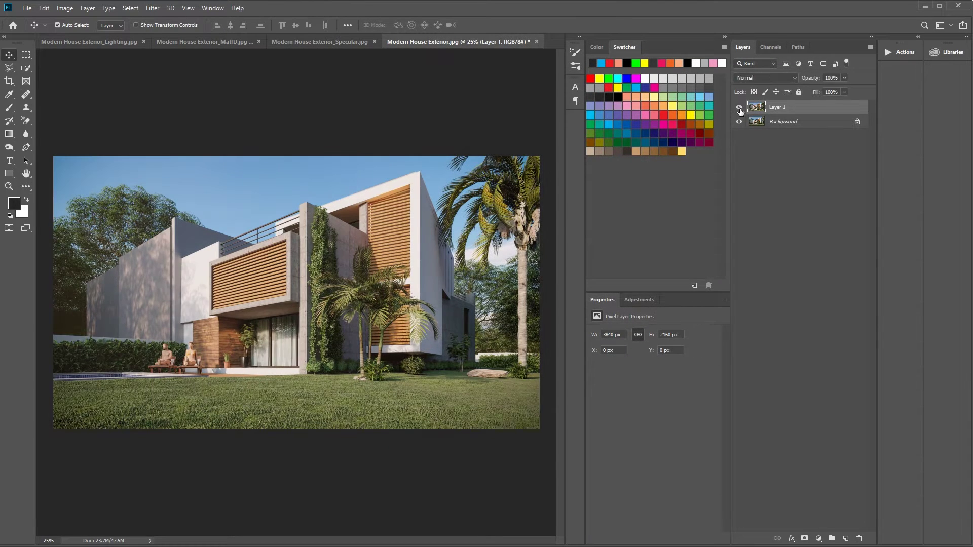
pyautogui.click(740, 108)
pyautogui.click(336, 45)
pyautogui.hotkey('ctrl', 'a')
pyautogui.hotkey('ctrl', 'c')
pyautogui.click(438, 42)
pyautogui.hotkey('ctrl', 'v')
# - Set the pasted layer to Screen blending, name it Specular, and give it 40% fill
pyautogui.click(764, 78)
pyautogui.click(761, 164)
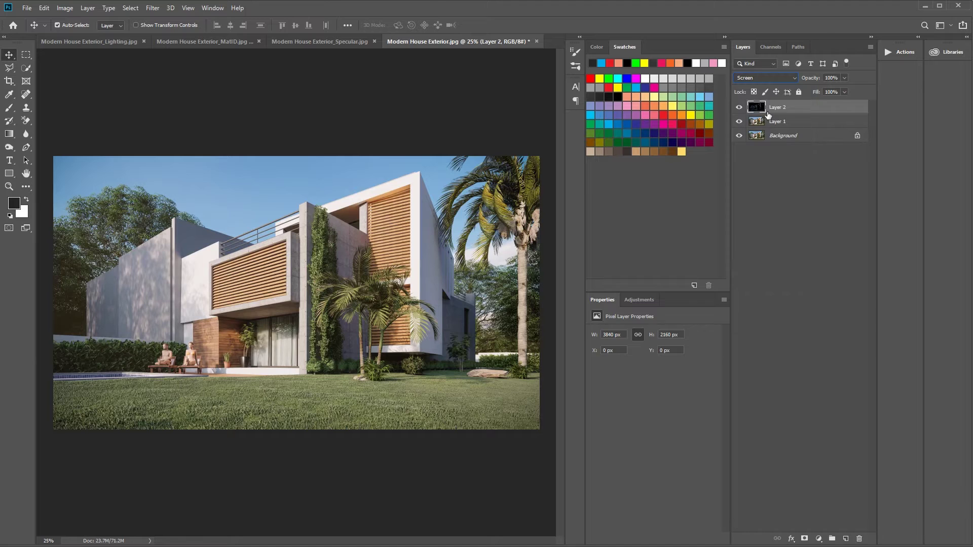
pyautogui.doubleClick(779, 107)
pyautogui.write('Specular')
pyautogui.press('Return')
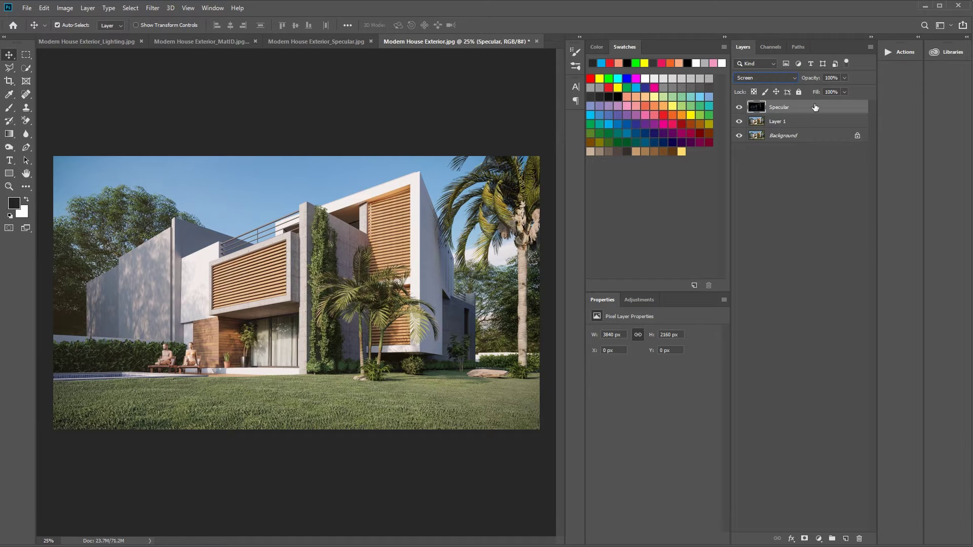
pyautogui.write('40')
pyautogui.press('Return')
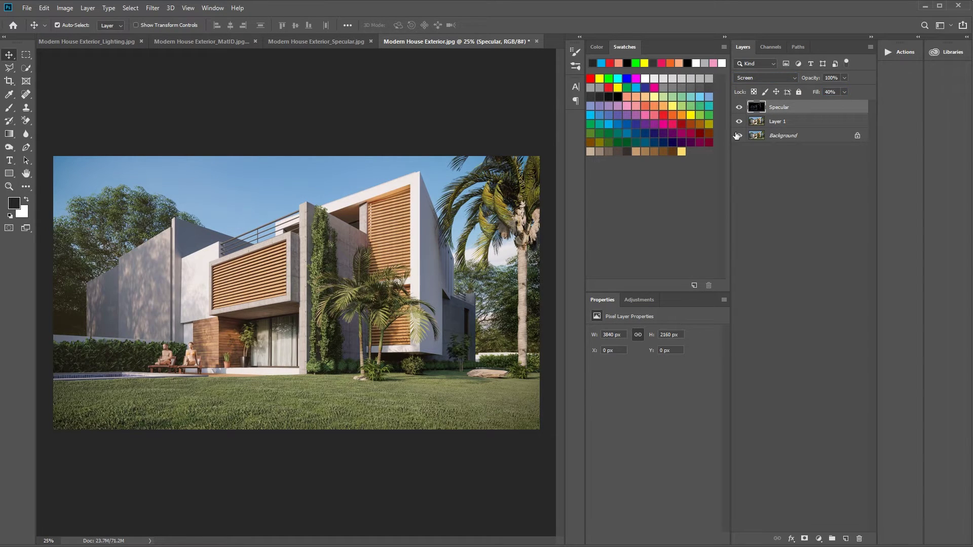
# - Paste the Lighting render into the main document as a Multiply layer at 20% fill
pyautogui.click(737, 109)
pyautogui.click(118, 42)
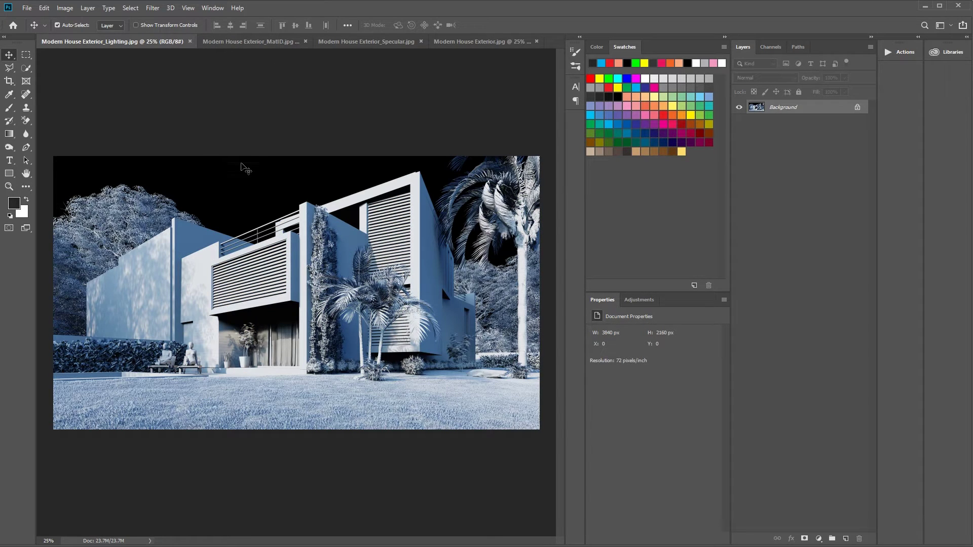
pyautogui.hotkey('ctrl', 'a')
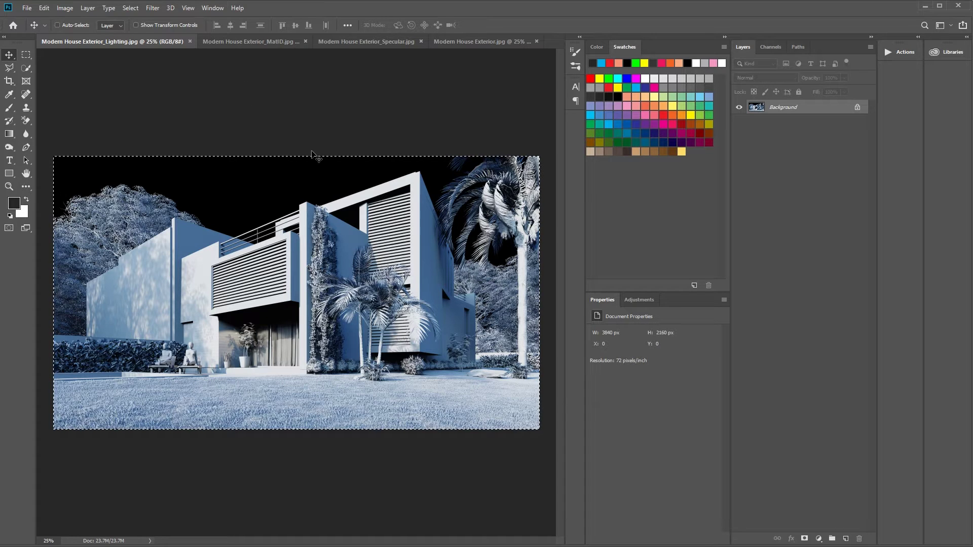
pyautogui.click(479, 41)
pyautogui.hotkey('ctrl', 'v')
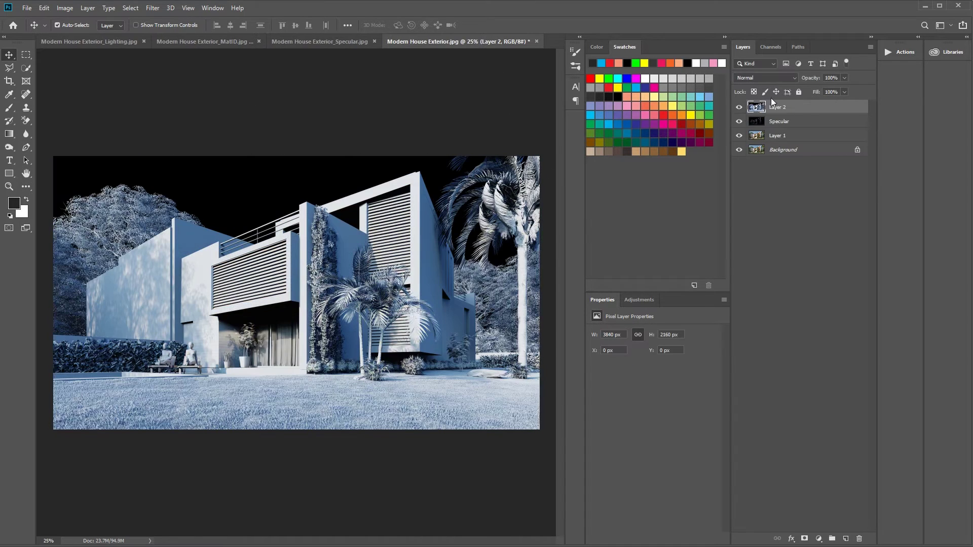
pyautogui.click(766, 78)
pyautogui.click(761, 112)
pyautogui.write('20')
pyautogui.press('Return')
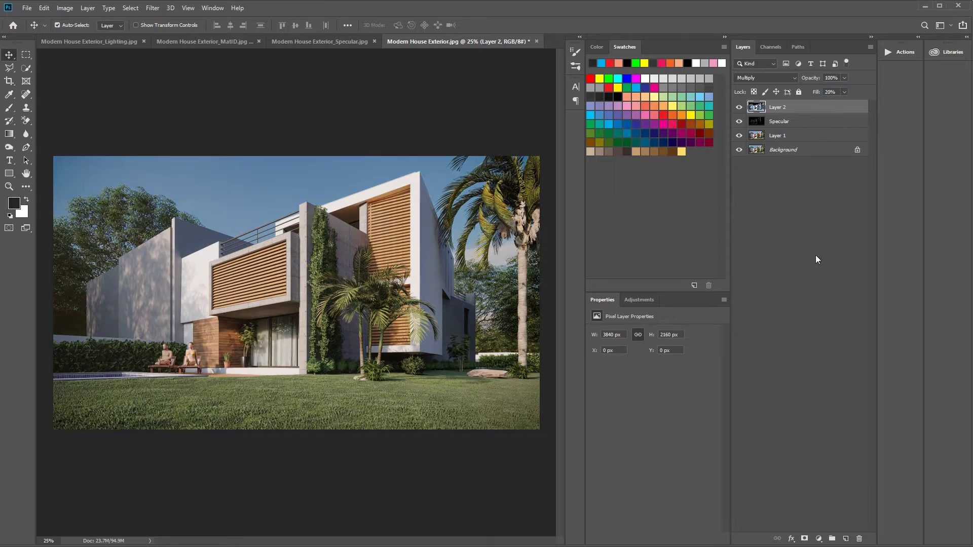
# - Add an inverted layer mask and paint it with a white soft brush across the facade and lawn
pyautogui.keyDown('alt'); pyautogui.click(804, 539); pyautogui.keyUp('alt')
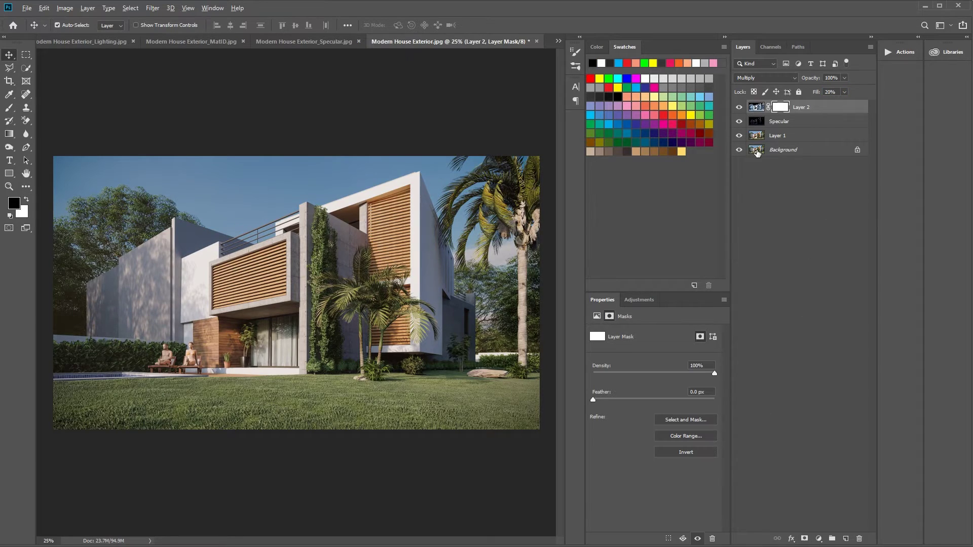
pyautogui.hotkey('ctrl', '+')
pyautogui.hotkey('ctrl', '+')
pyautogui.hotkey('ctrl', '+')
pyautogui.moveTo(492, 281); pyautogui.dragTo(519, 262)
pyautogui.press('x')
pyautogui.press('b')
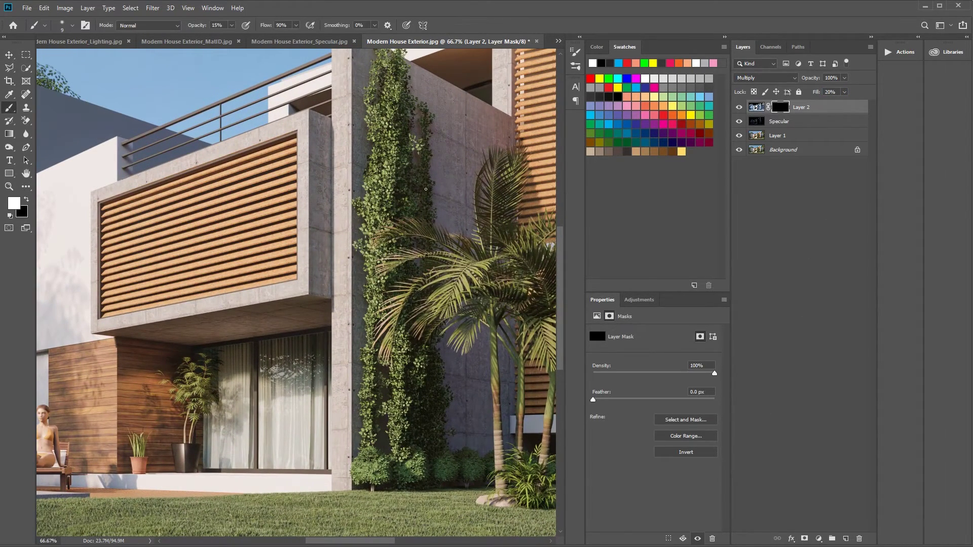
pyautogui.rightClick(472, 219)
pyautogui.press('Escape')
pyautogui.moveTo(325, 498)
pyautogui.mouseDown()
pyautogui.moveTo(447, 372)
pyautogui.moveTo(175, 423)
pyautogui.mouseUp()
pyautogui.moveTo(533, 395); pyautogui.dragTo(204, 388)
pyautogui.rightClick(352, 228)
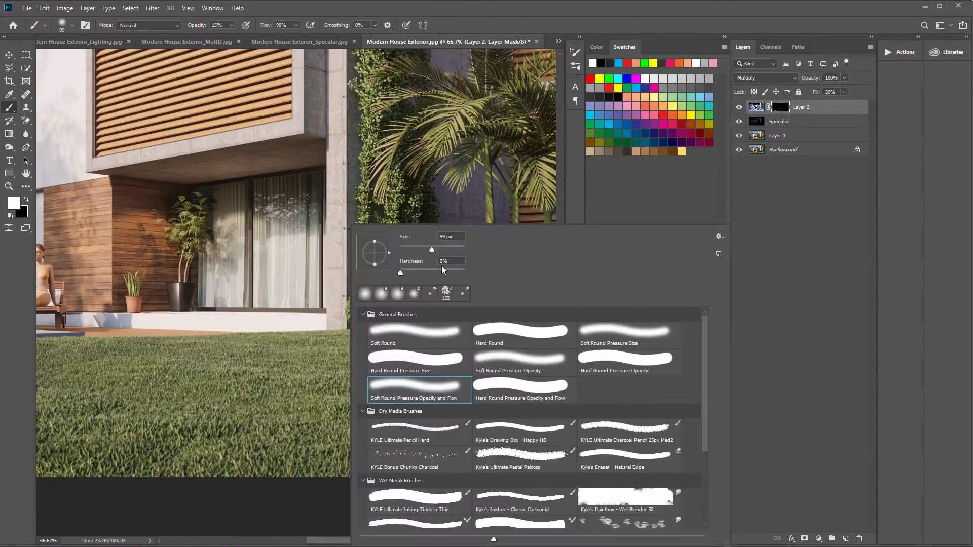
pyautogui.press('Escape')
pyautogui.moveTo(532, 327); pyautogui.dragTo(294, 326)
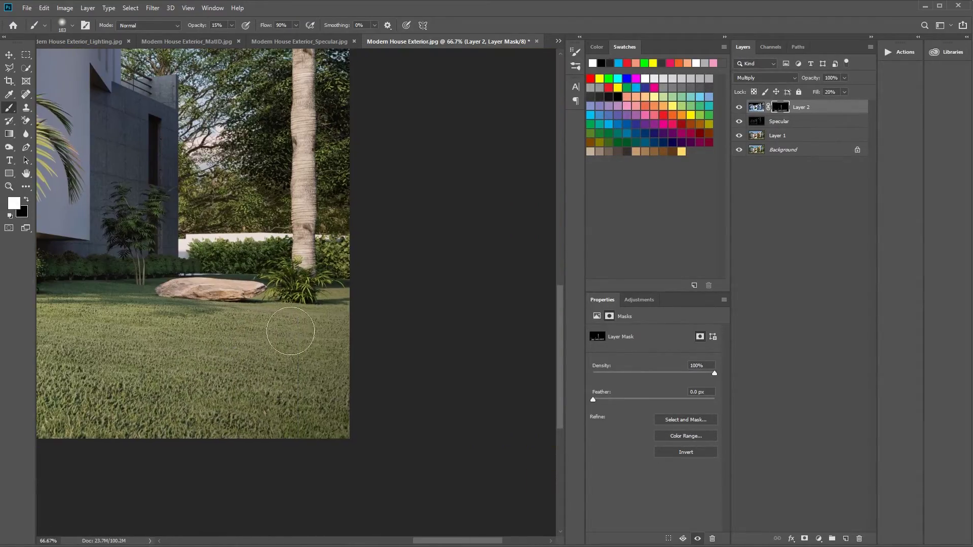
pyautogui.moveTo(282, 396)
pyautogui.mouseDown()
pyautogui.moveTo(278, 347)
pyautogui.moveTo(229, 455)
pyautogui.moveTo(261, 321)
pyautogui.mouseUp()
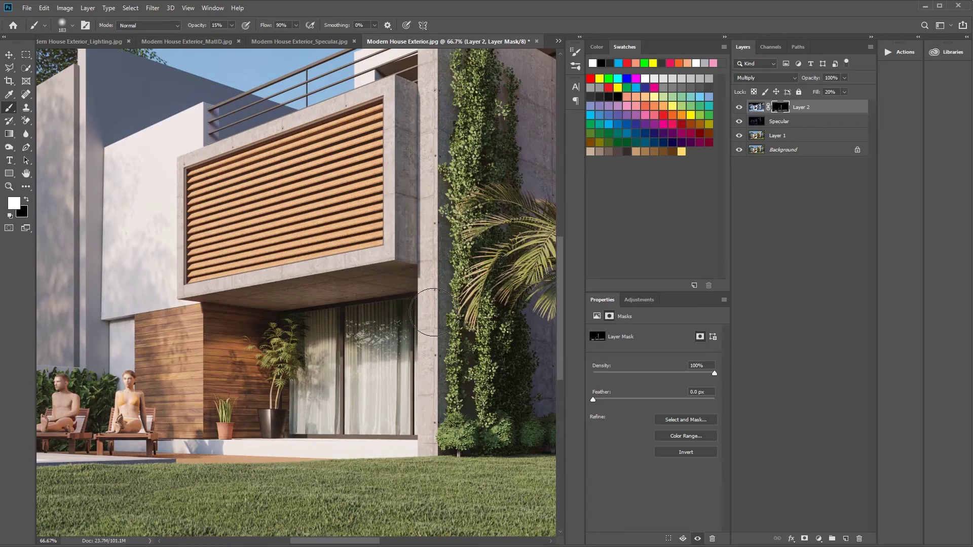
pyautogui.keyDown('alt'); pyautogui.scroll(-3, 435, 316); pyautogui.keyUp('alt')
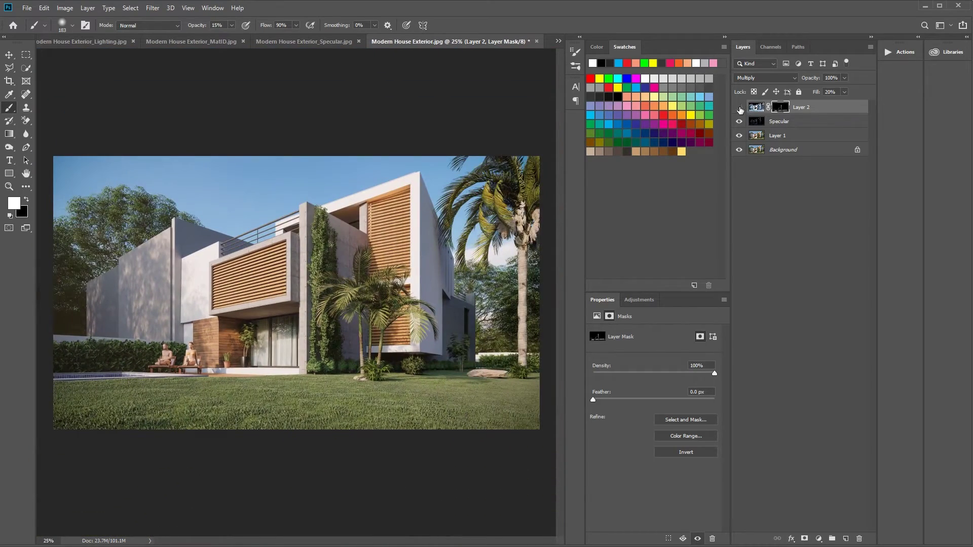
# - Feather the selection and add an Exposure adjustment that brightens the sky
pyautogui.rightClick(503, 256)
pyautogui.click(533, 392)
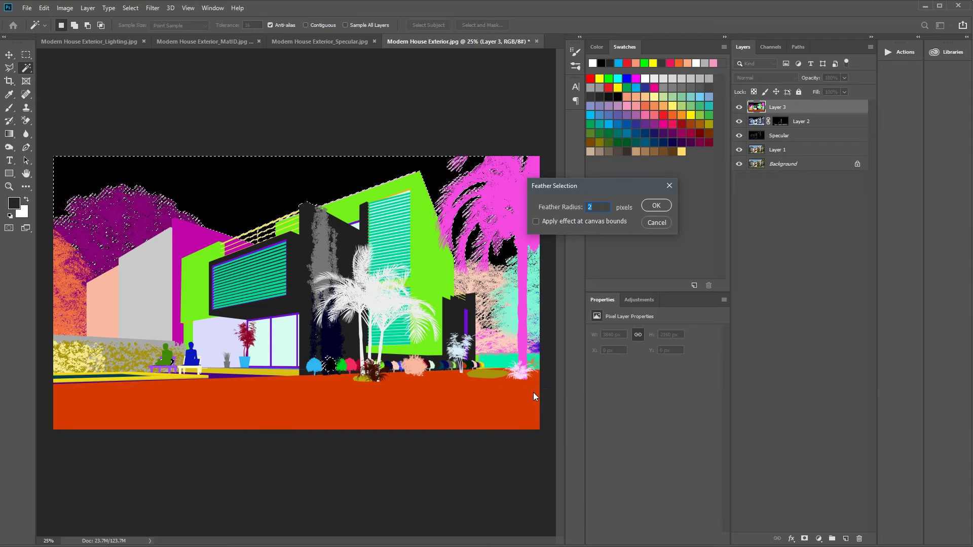
pyautogui.press('Return')
pyautogui.click(739, 107)
pyautogui.click(801, 121)
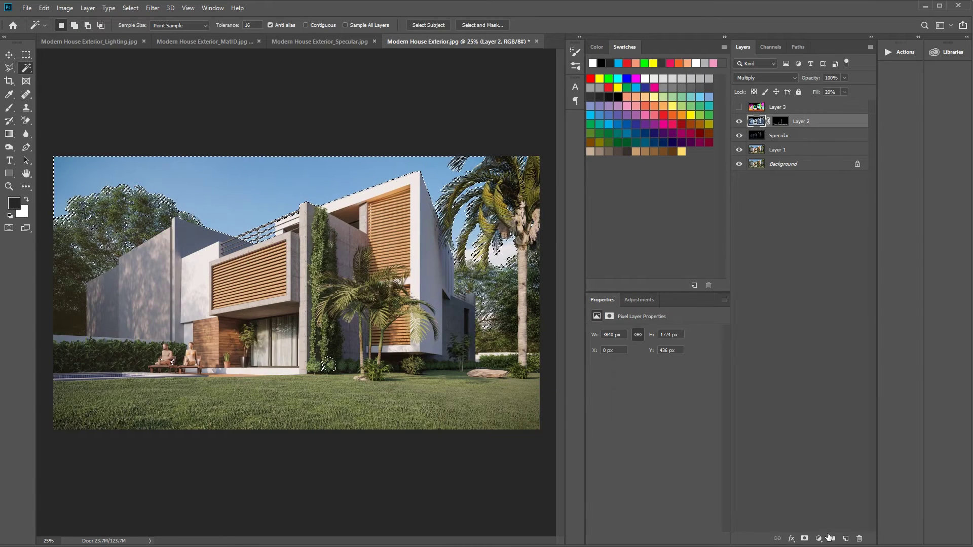
pyautogui.click(819, 537)
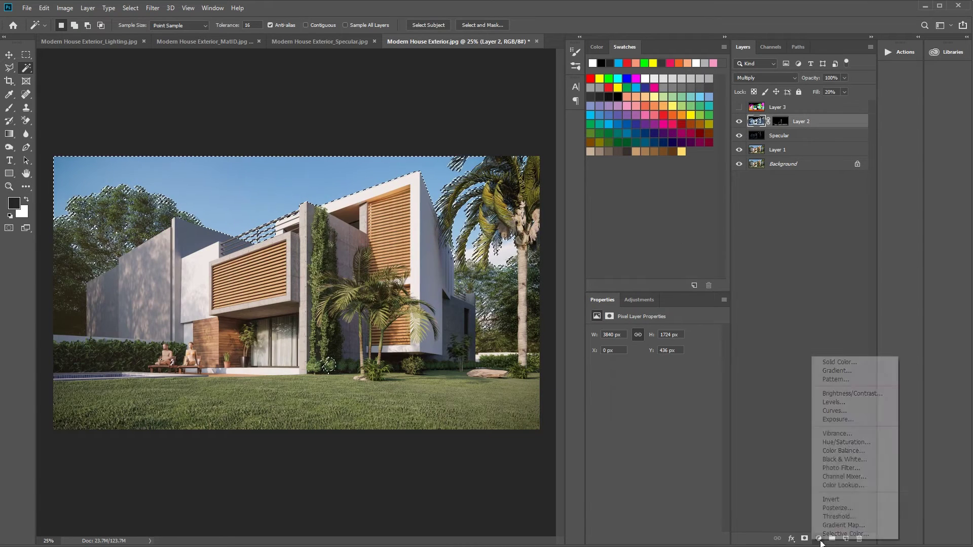
pyautogui.click(841, 423)
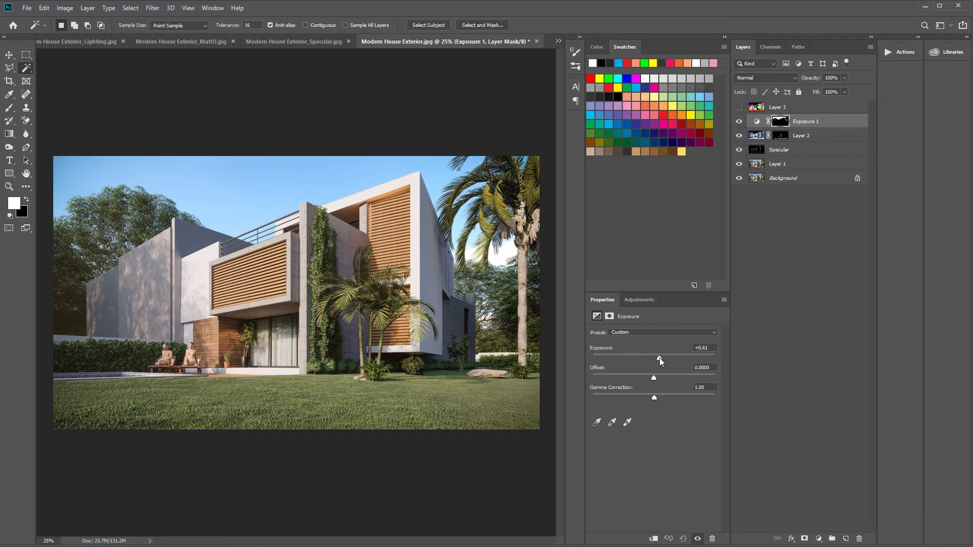
pyautogui.moveTo(654, 358)
pyautogui.mouseDown()
pyautogui.moveTo(636, 378)
pyautogui.moveTo(646, 378)
pyautogui.mouseUp()
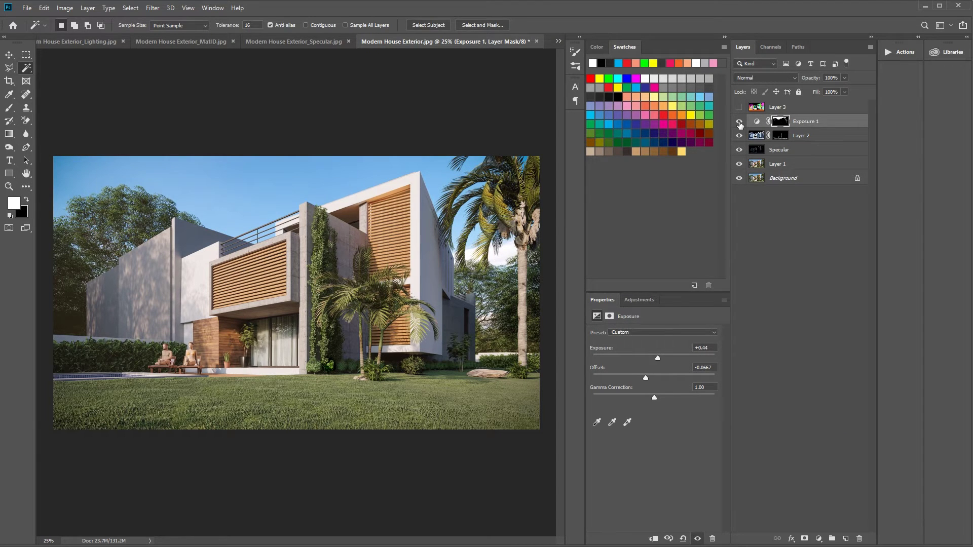
# - Rename Layer 3 to Mask and select the Sky Exposure layer
pyautogui.click(803, 137)
pyautogui.write('AO')
pyautogui.doubleClick(783, 110)
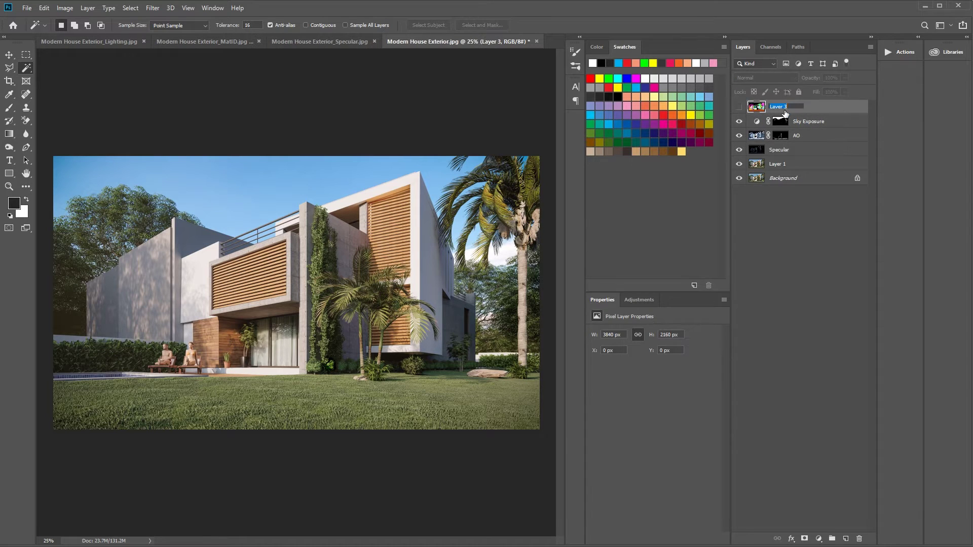
pyautogui.write('sk')
pyautogui.press('Return')
pyautogui.click(781, 121)
pyautogui.click(819, 538)
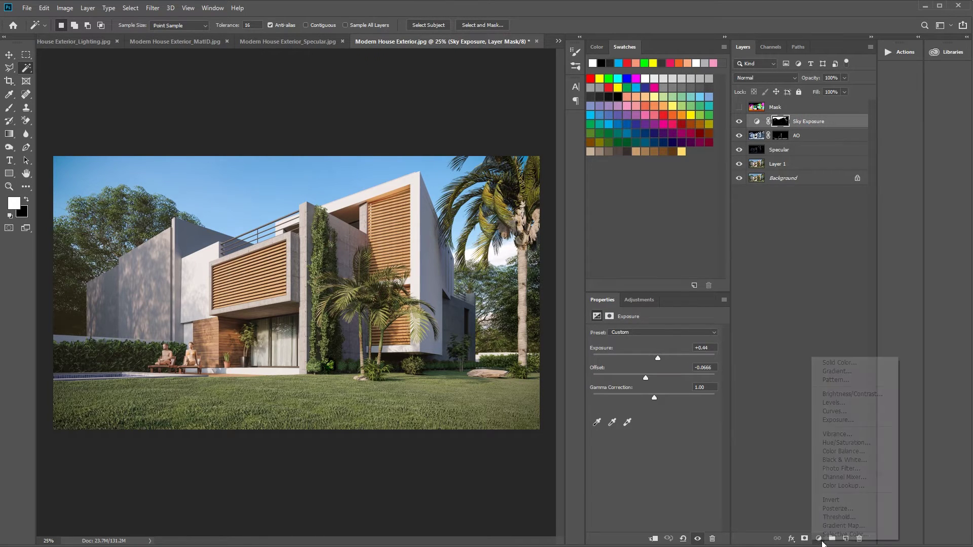
# - Add a Color Balance adjustment layer, warming the midtones, shadows and highlights
pyautogui.click(848, 453)
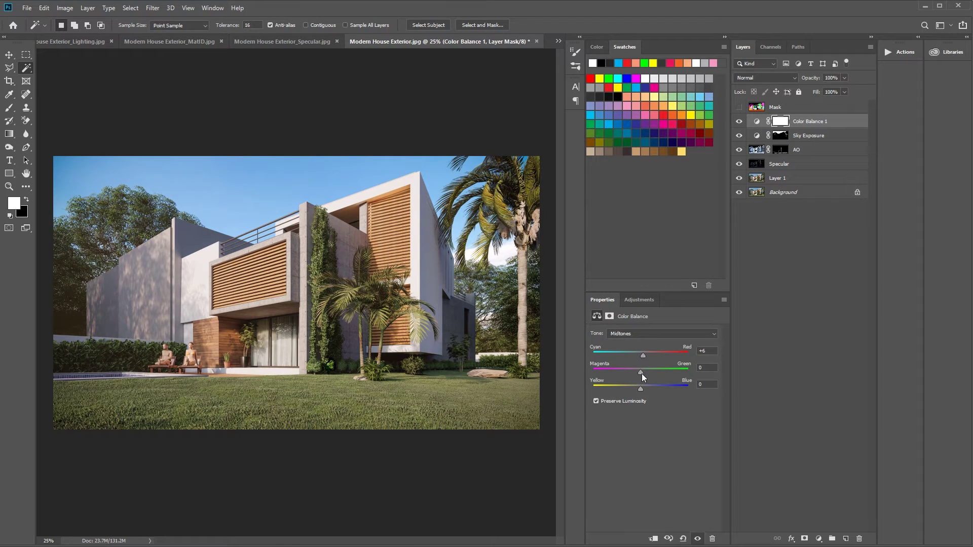
pyautogui.click(661, 333)
pyautogui.click(643, 323)
pyautogui.click(643, 335)
pyautogui.click(641, 355)
# - Add a Curves layer raising the upper point to brighten highlights, comparing it on and off
pyautogui.click(819, 538)
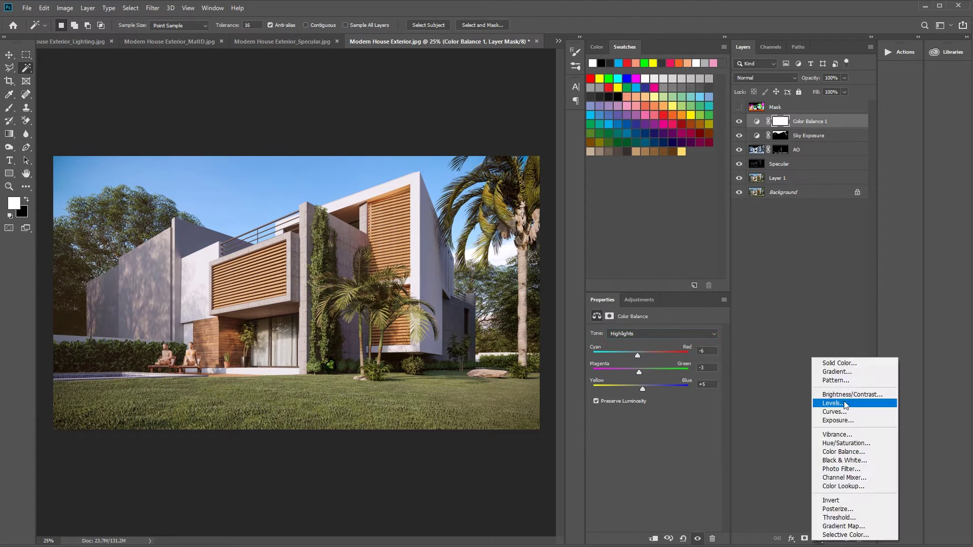
pyautogui.click(836, 402)
pyautogui.moveTo(674, 396); pyautogui.dragTo(675, 392)
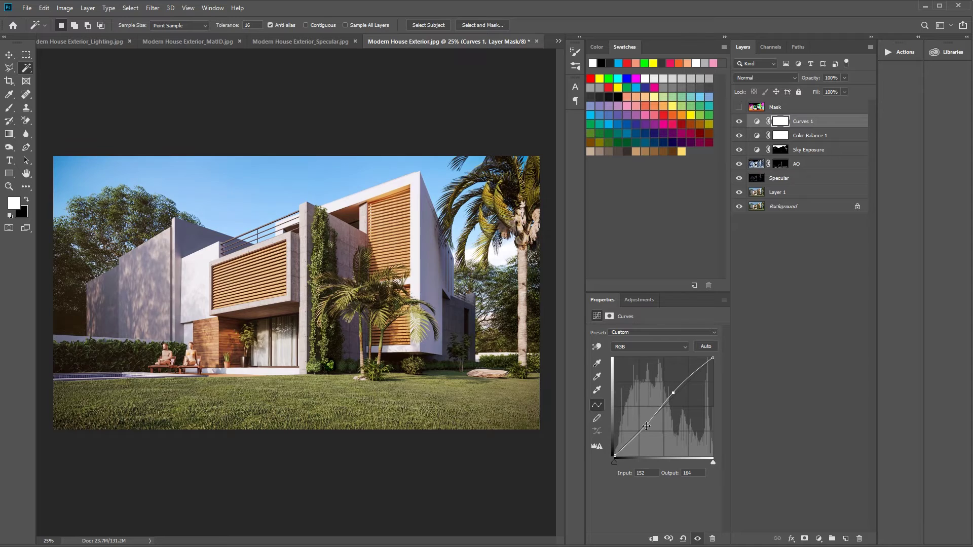
pyautogui.click(739, 121)
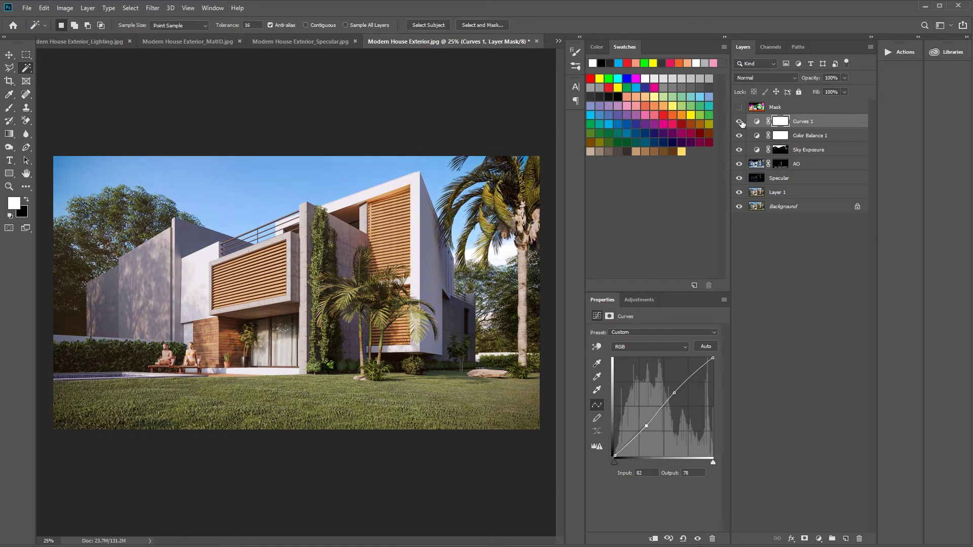
# - Add a Hue/Saturation layer with Saturation lowered to -15
pyautogui.click(819, 539)
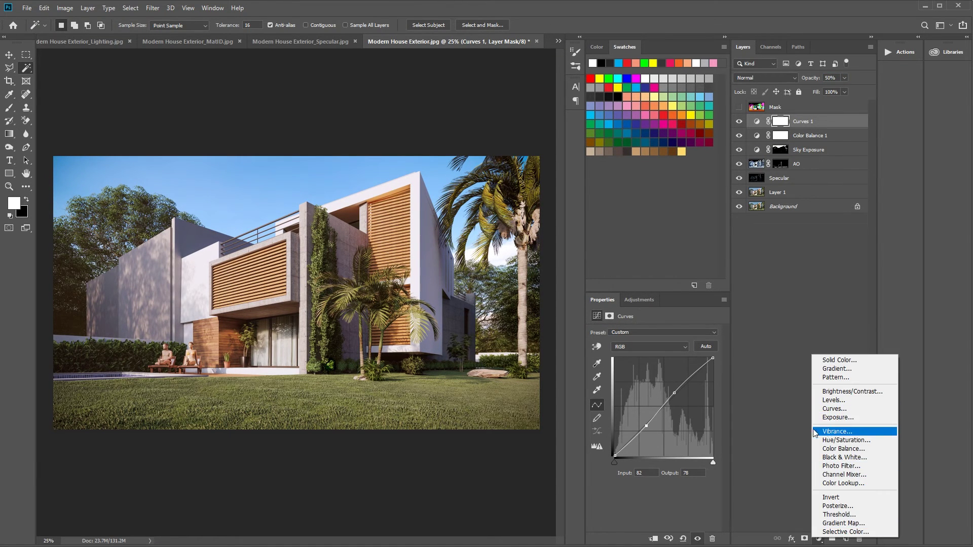
pyautogui.click(836, 432)
pyautogui.write('-15')
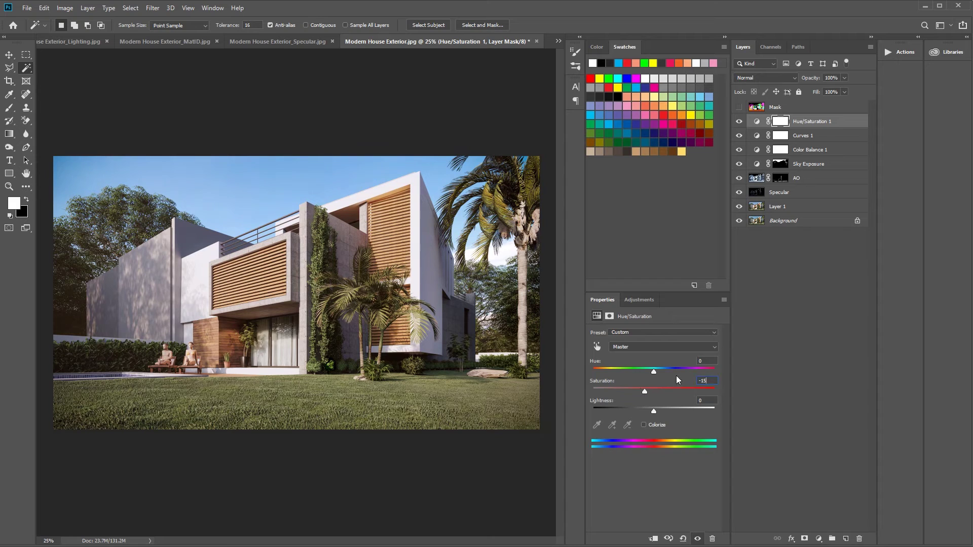
pyautogui.click(753, 251)
pyautogui.click(801, 122)
pyautogui.click(819, 538)
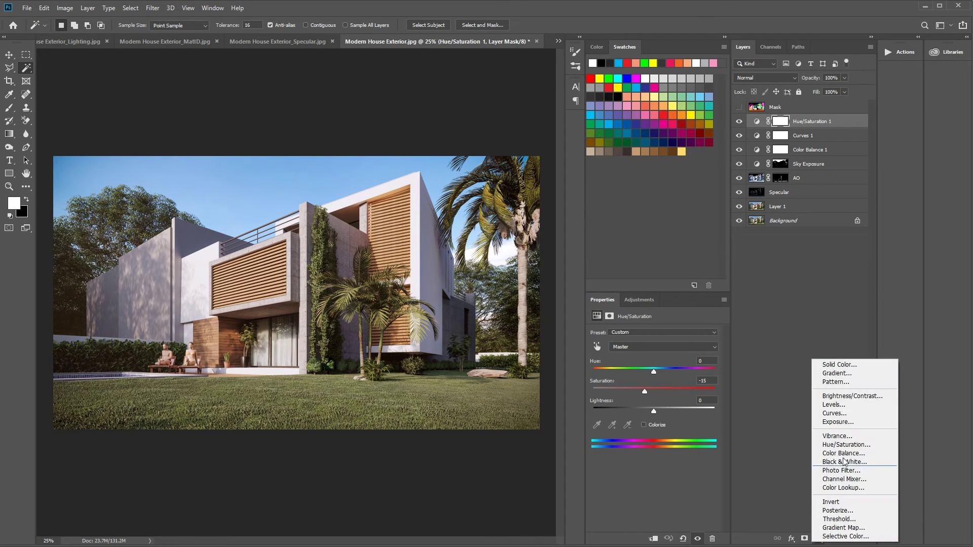
# - Add a horizontal 0° Gradient Fill layer with a peach end colour
pyautogui.click(847, 373)
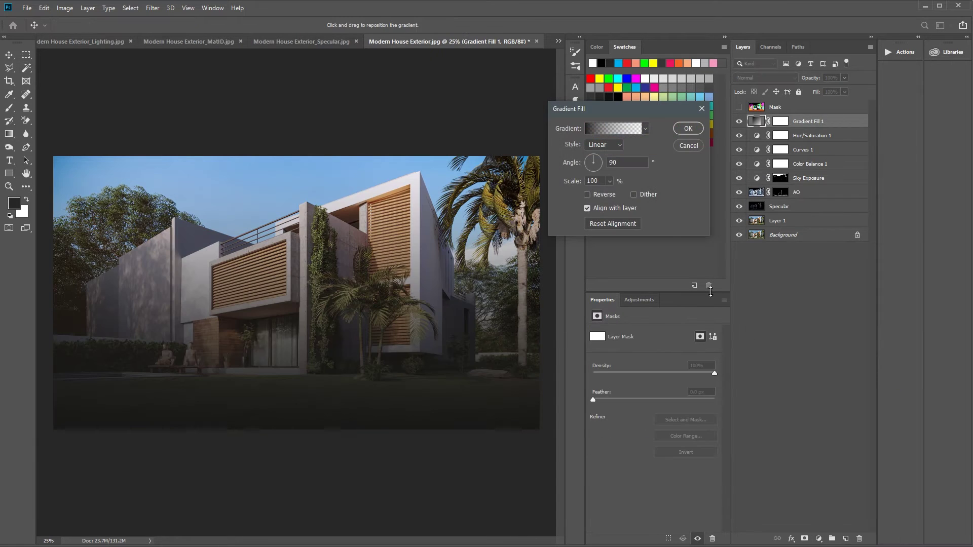
pyautogui.click(600, 162)
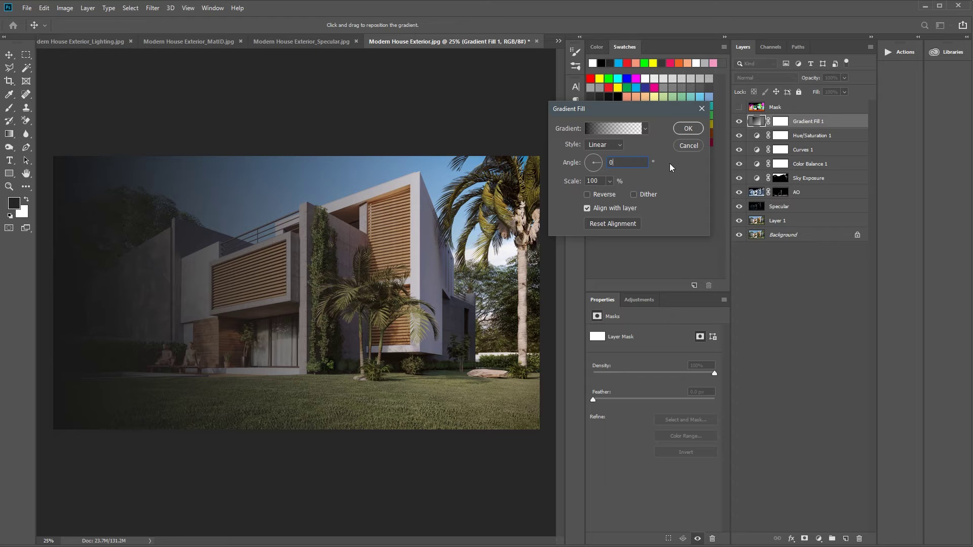
pyautogui.click(618, 129)
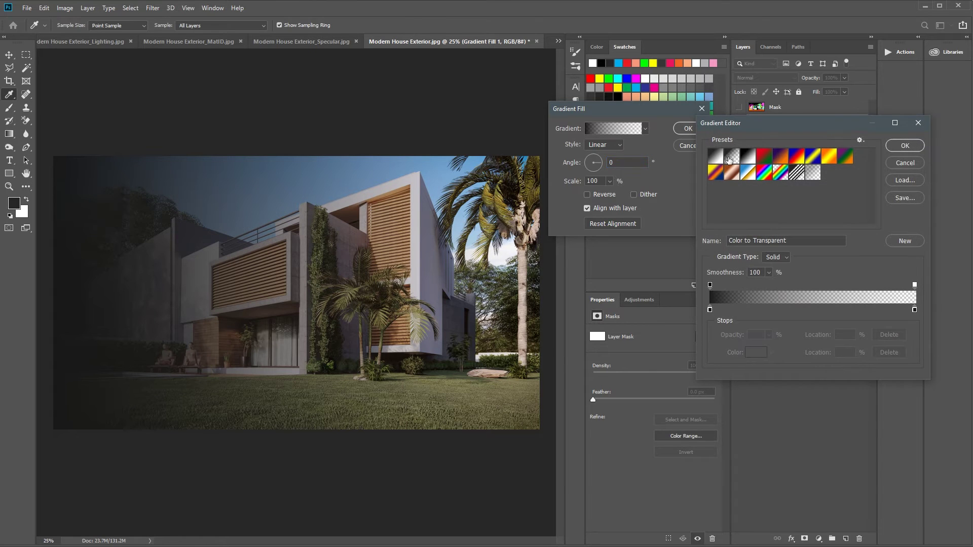
pyautogui.doubleClick(709, 310)
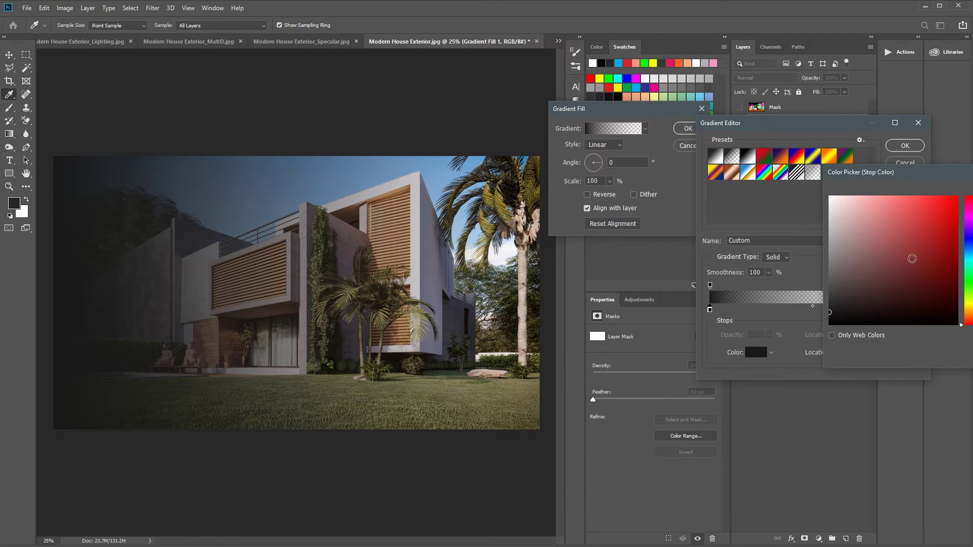
pyautogui.click(638, 98)
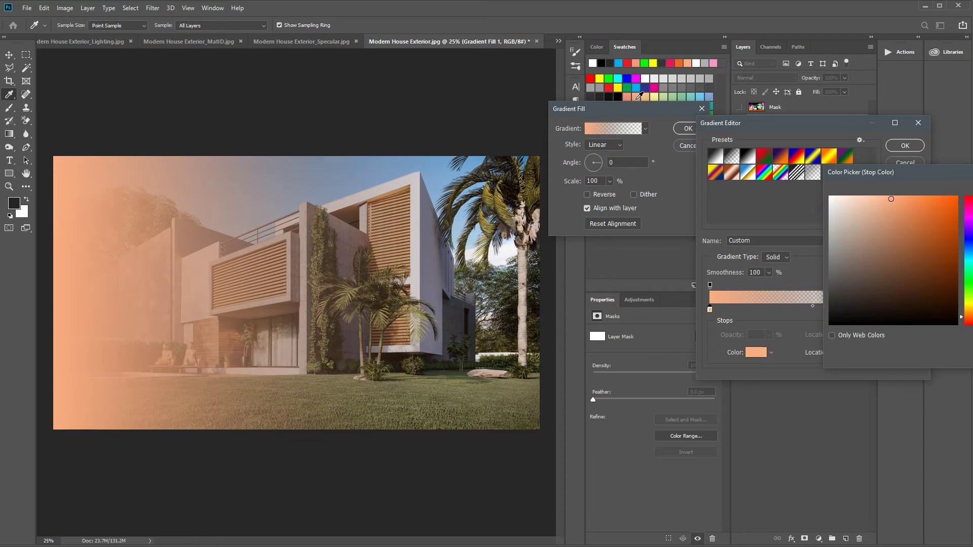
pyautogui.press('Return')
pyautogui.click(905, 145)
pyautogui.click(688, 128)
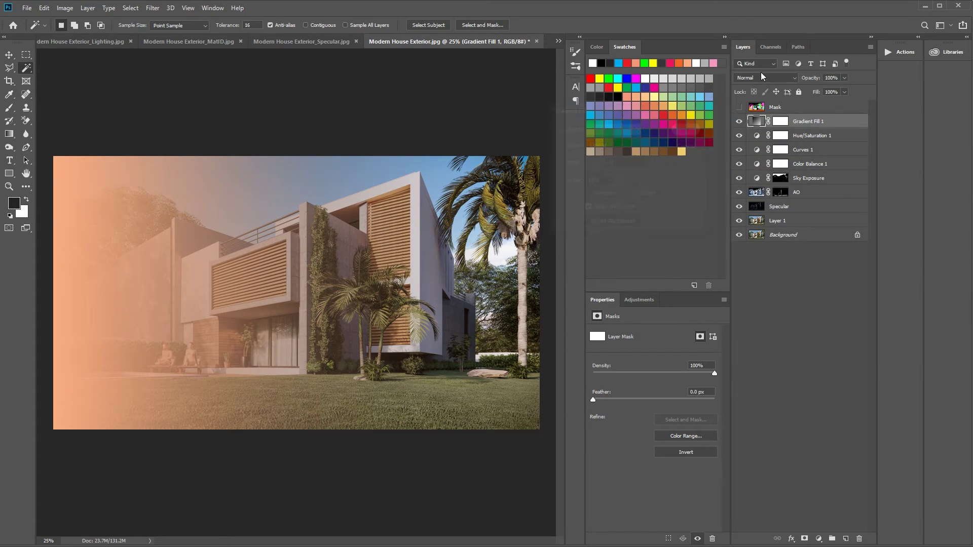
# - Set Gradient Fill 1 to Screen and mask its glow to fade toward the lower right
pyautogui.click(764, 77)
pyautogui.click(742, 162)
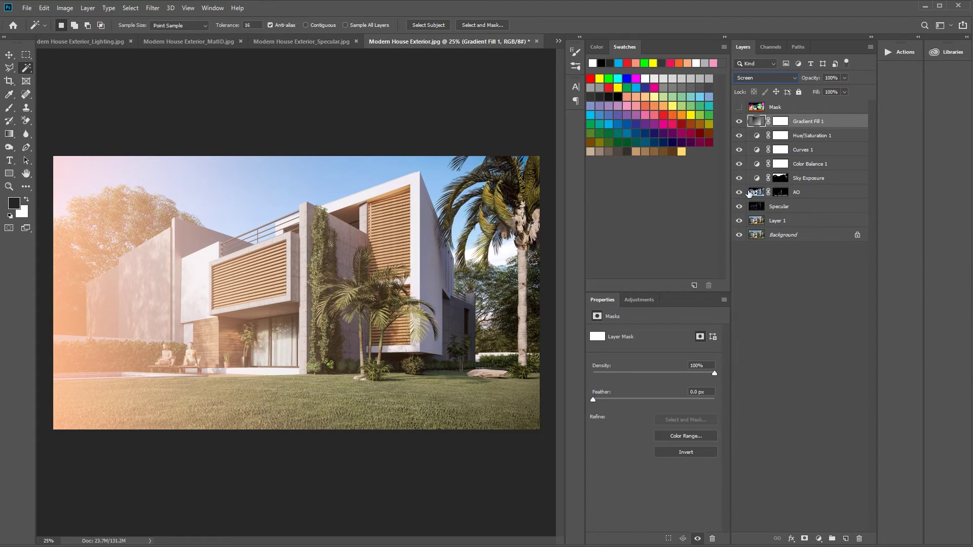
pyautogui.click(779, 120)
pyautogui.click(9, 134)
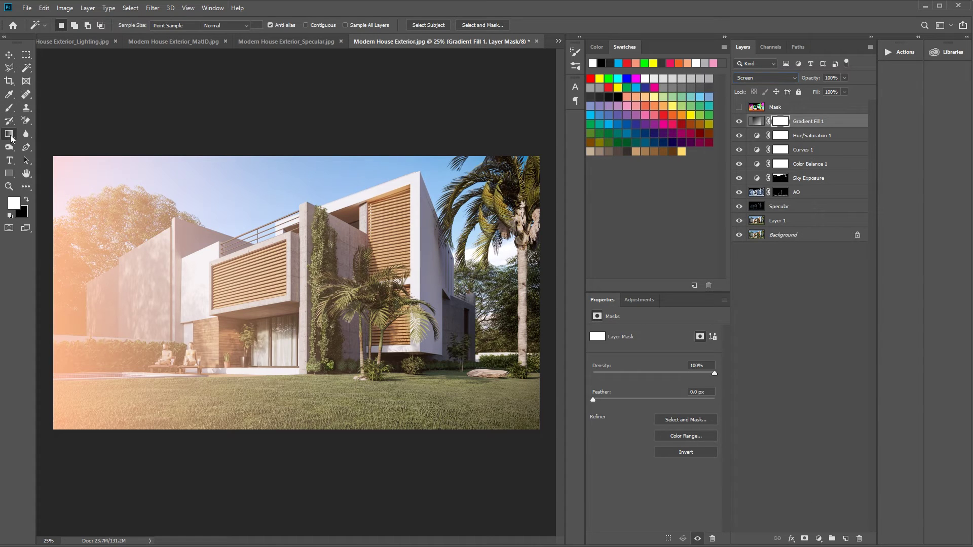
pyautogui.press('x')
pyautogui.moveTo(121, 245); pyautogui.dragTo(397, 436)
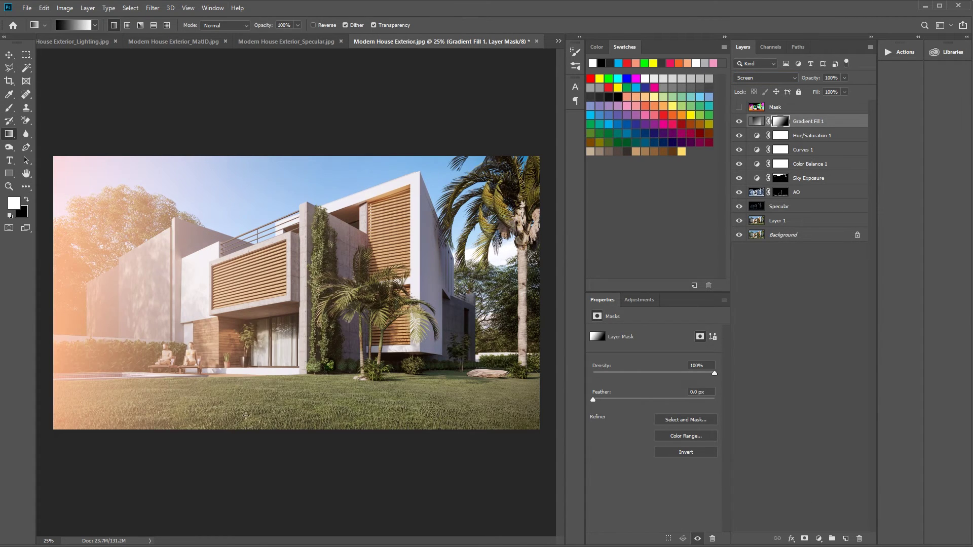
pyautogui.write('20')
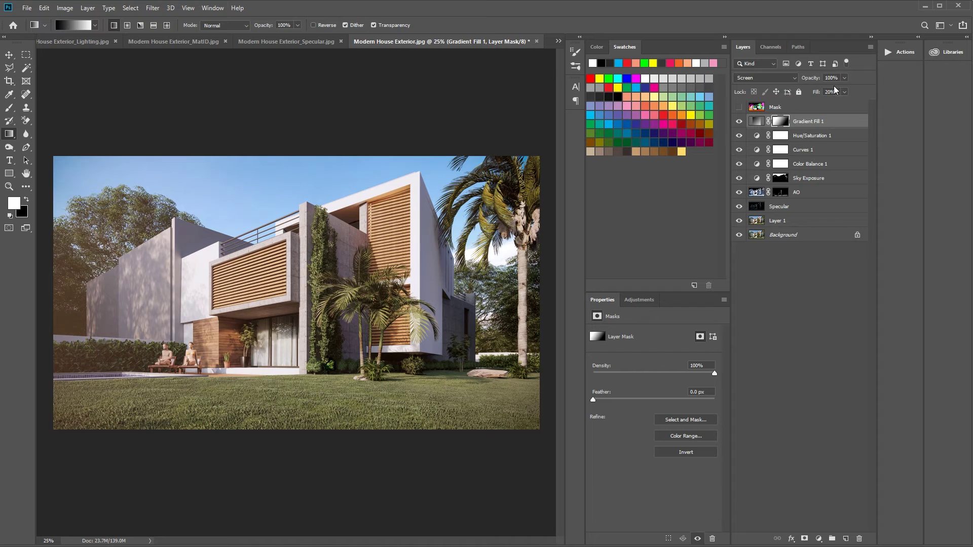
pyautogui.click(738, 122)
pyautogui.click(738, 122)
pyautogui.click(738, 122)
pyautogui.click(738, 121)
pyautogui.write('15')
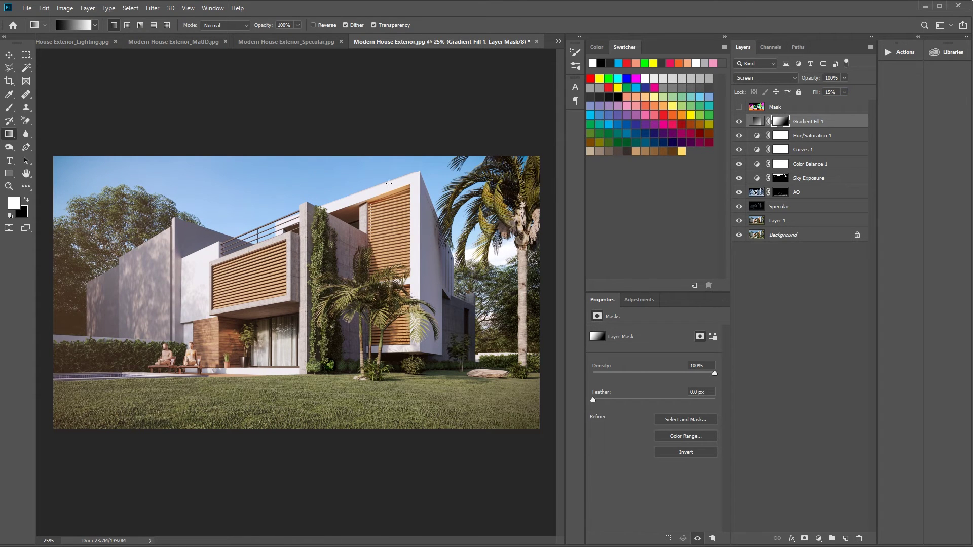
pyautogui.click(819, 539)
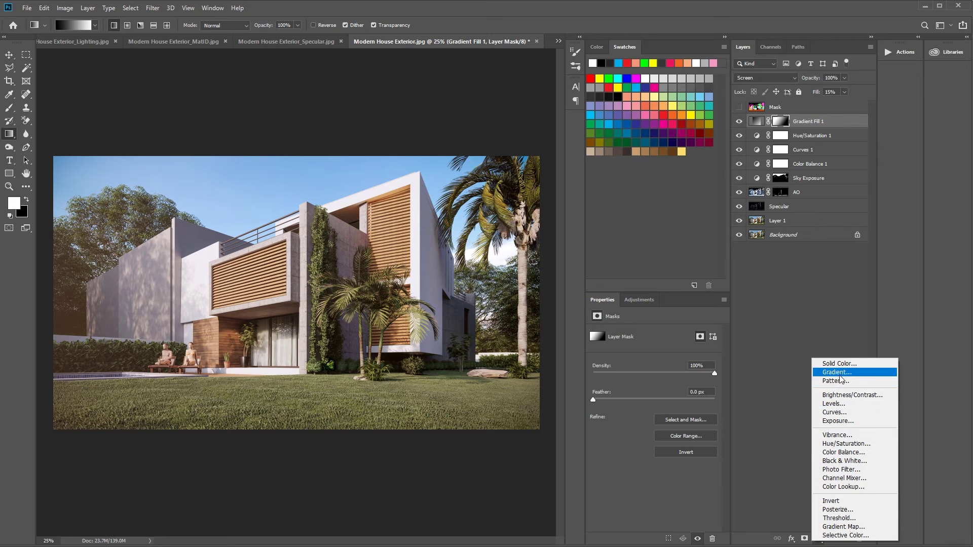
# - Add a second Gradient Fill layer at 180° with a muted blue end colour
pyautogui.click(832, 376)
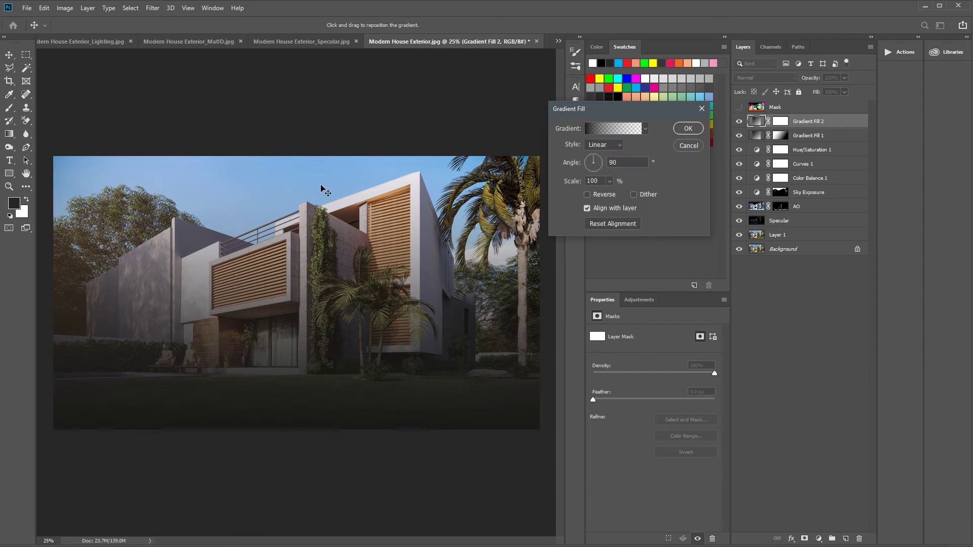
pyautogui.click(584, 163)
pyautogui.write('180')
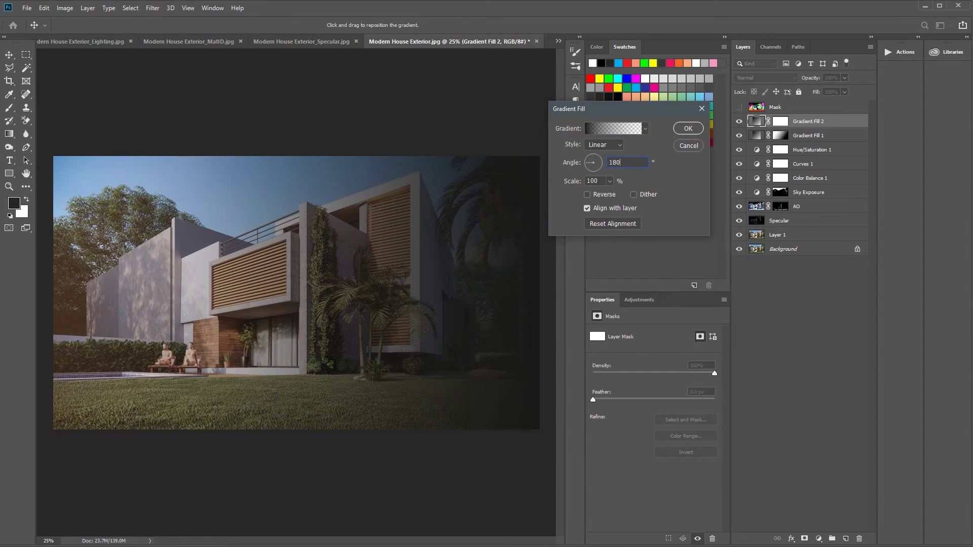
pyautogui.click(614, 129)
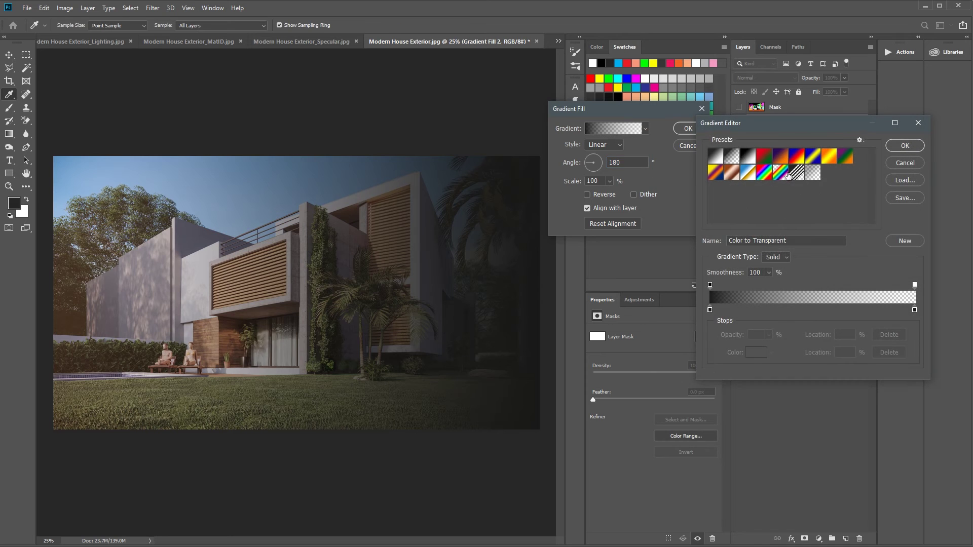
pyautogui.doubleClick(710, 309)
pyautogui.moveTo(964, 274); pyautogui.dragTo(963, 253)
pyautogui.click(888, 274)
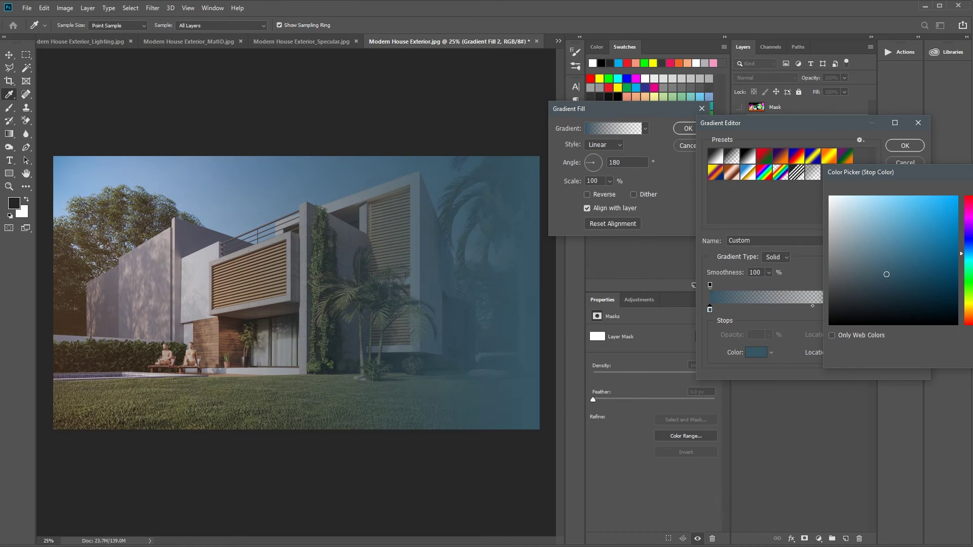
pyautogui.press('Return')
pyautogui.press('Return')
pyautogui.press('Return')
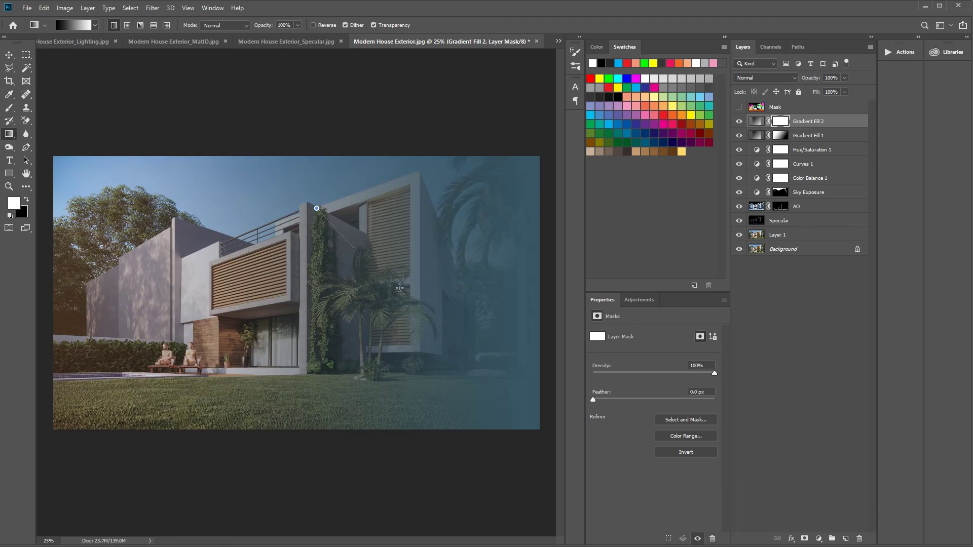
# - Mask the blue tint to fade toward the left, in Screen mode at 43% fill
pyautogui.moveTo(371, 284); pyautogui.dragTo(501, 285)
pyautogui.click(765, 78)
pyautogui.click(760, 198)
pyautogui.click(843, 91)
pyautogui.moveTo(845, 103); pyautogui.dragTo(809, 107)
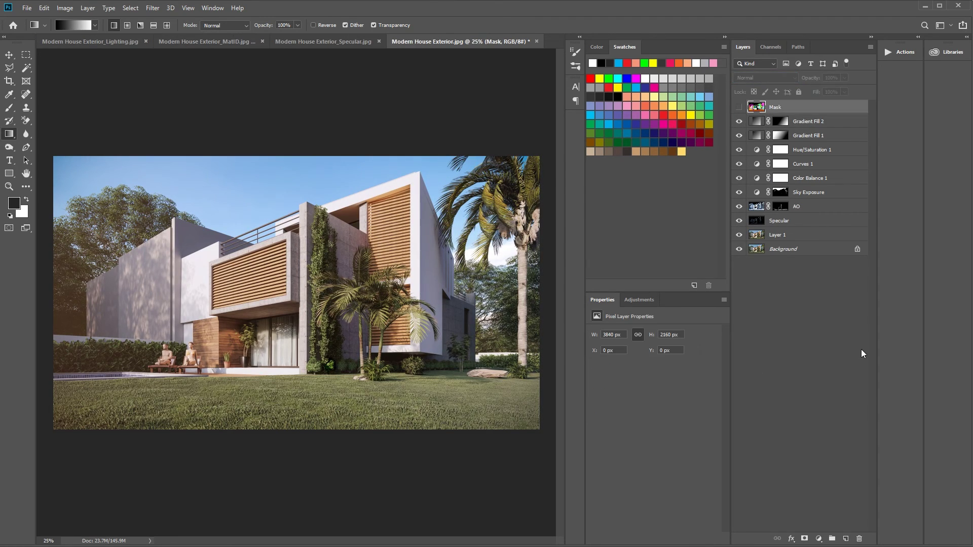